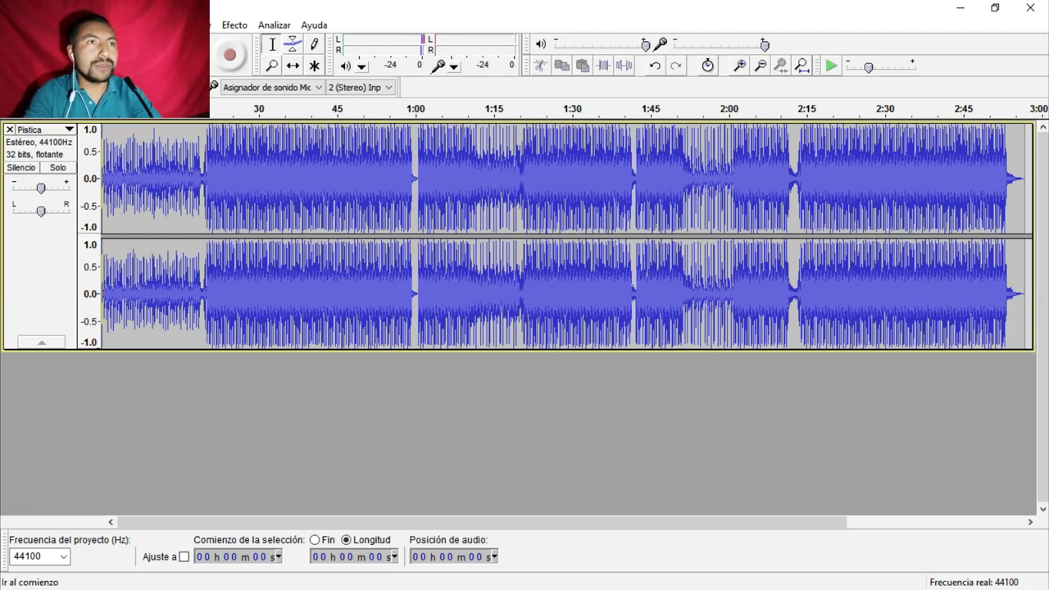
# Step: Record a vocal take on a new track alongside the backing track, from about 0:08 to about 0:20
pyautogui.click(146, 180)
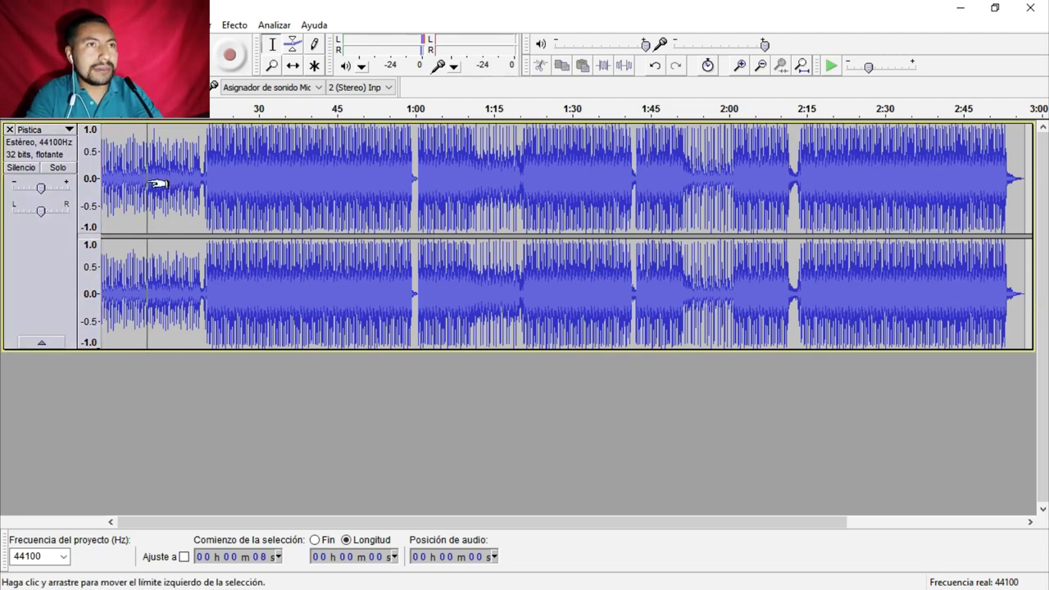
pyautogui.press('space')
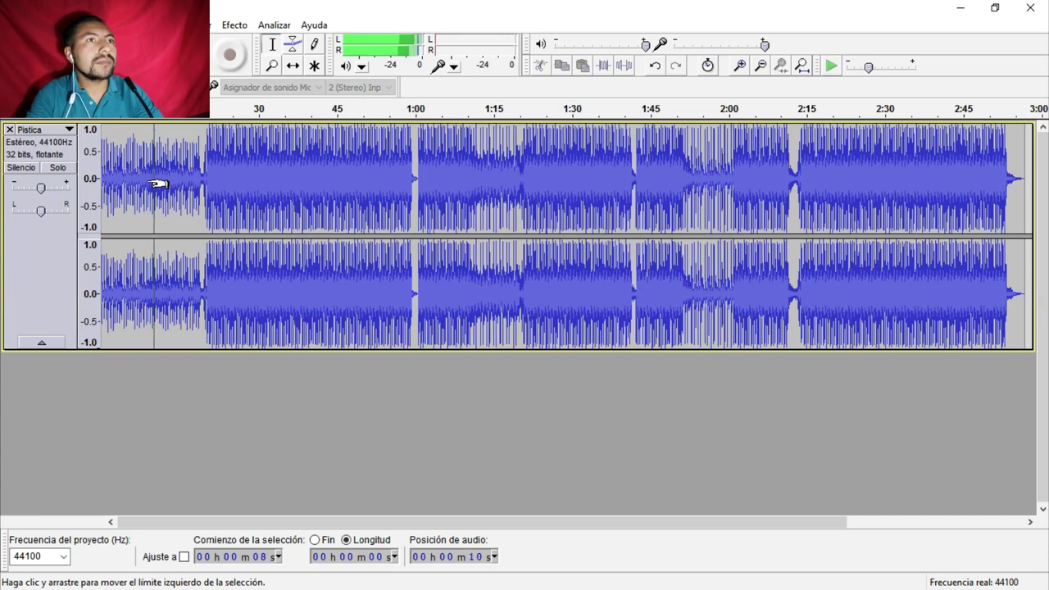
pyautogui.press('space')
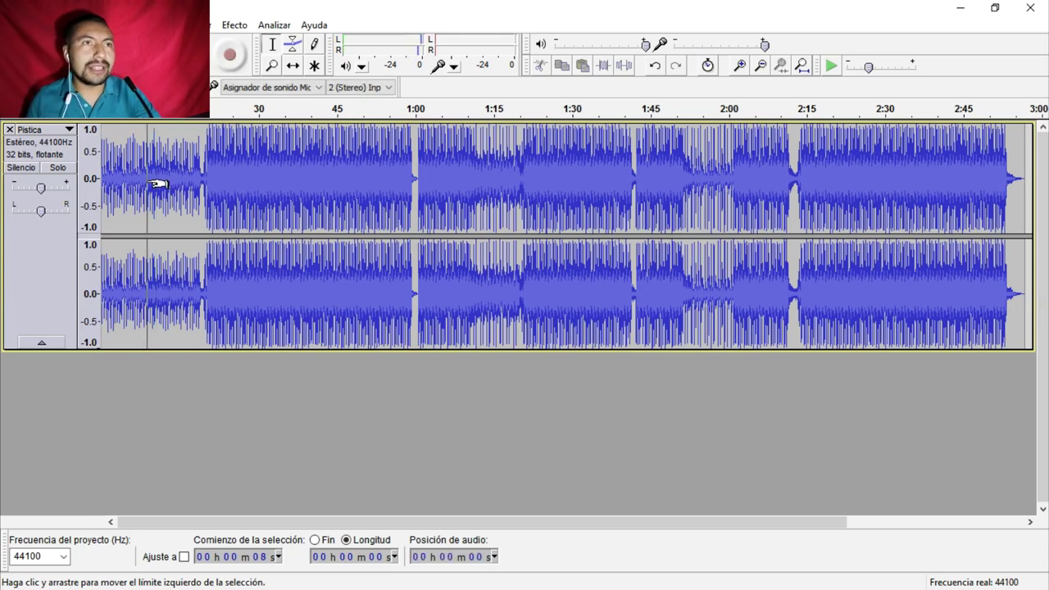
pyautogui.hotkey('shift', 'r')
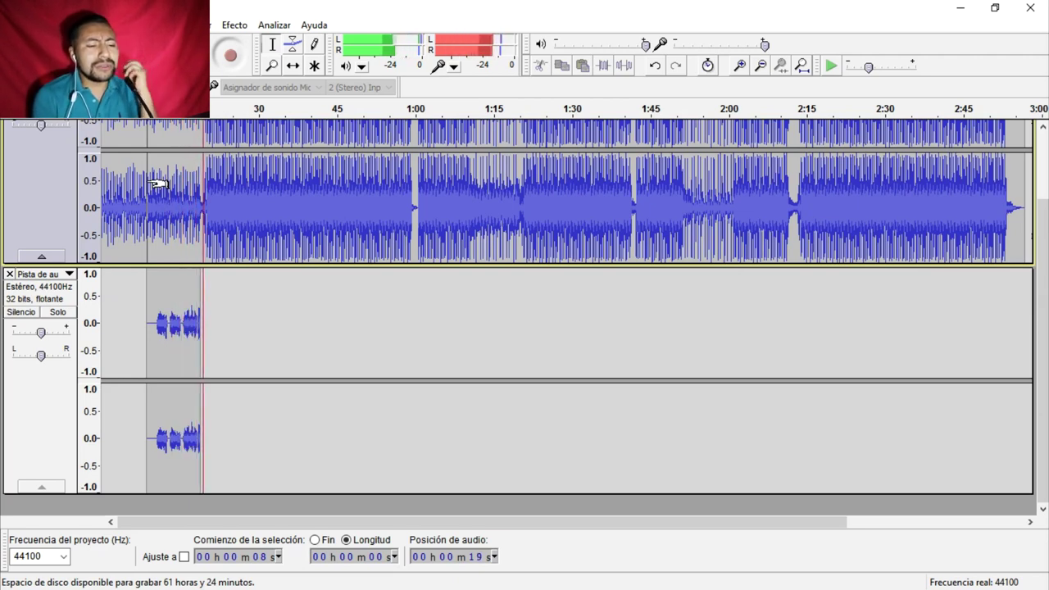
pyautogui.press('space')
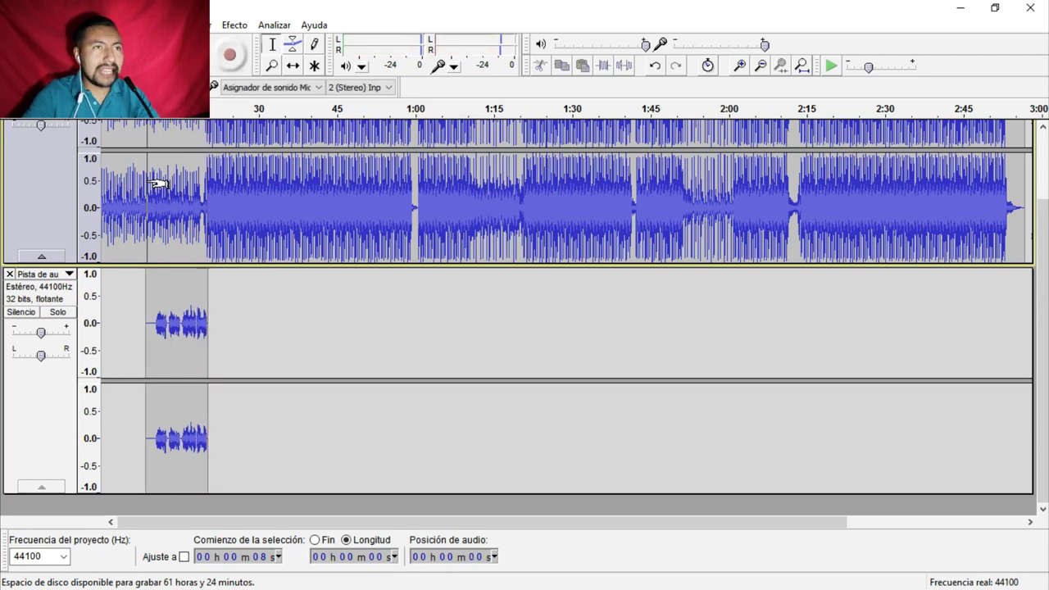
# Step: Solo the recorded vocal track and listen to the wordless lead-in before its first phrase
pyautogui.click(235, 25)
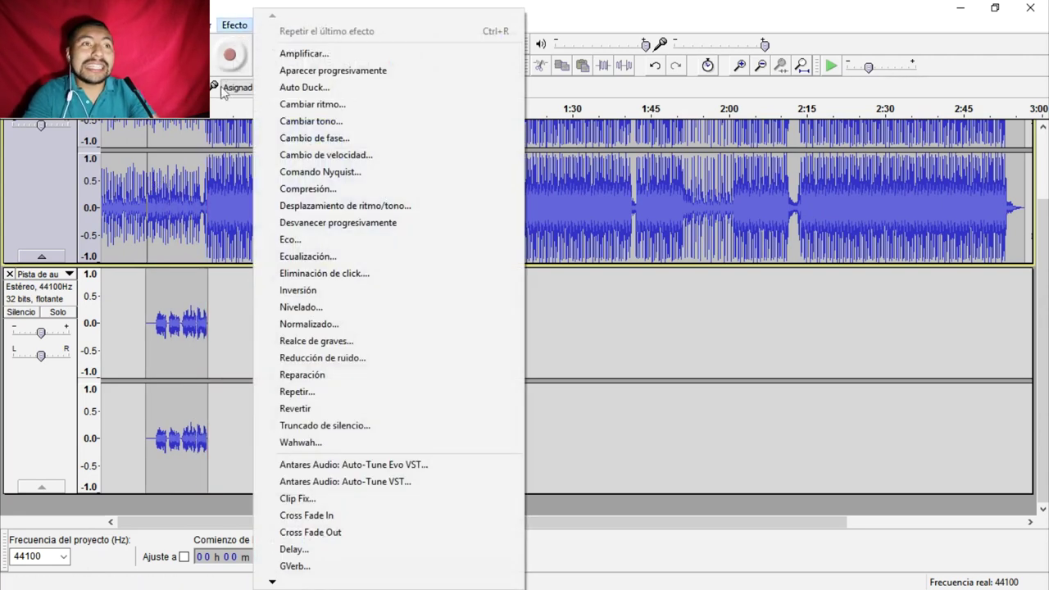
pyautogui.click(191, 325)
pyautogui.doubleClick(196, 325)
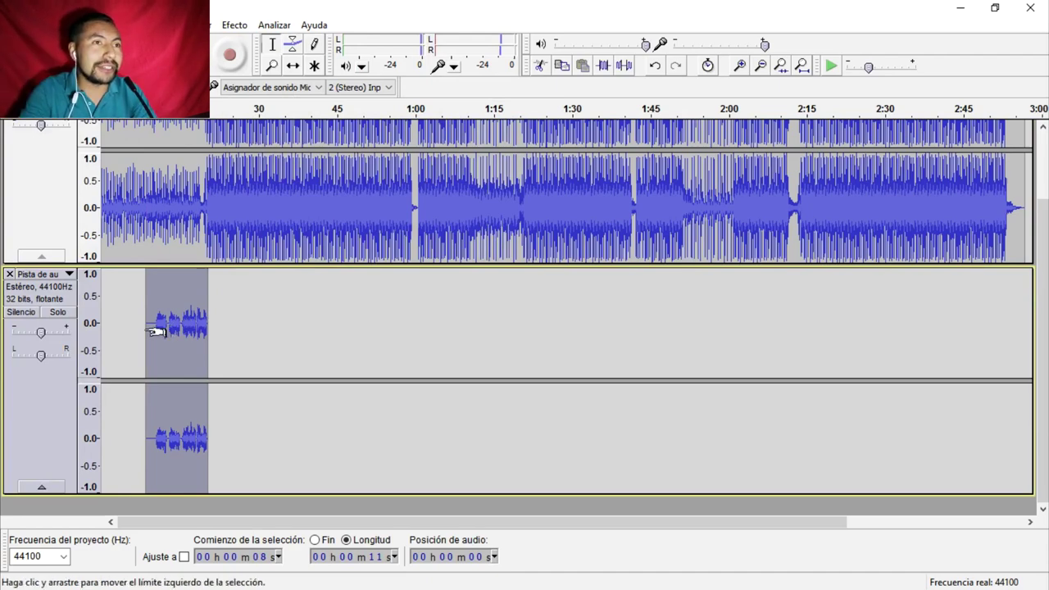
pyautogui.scroll(2, 148, 334)
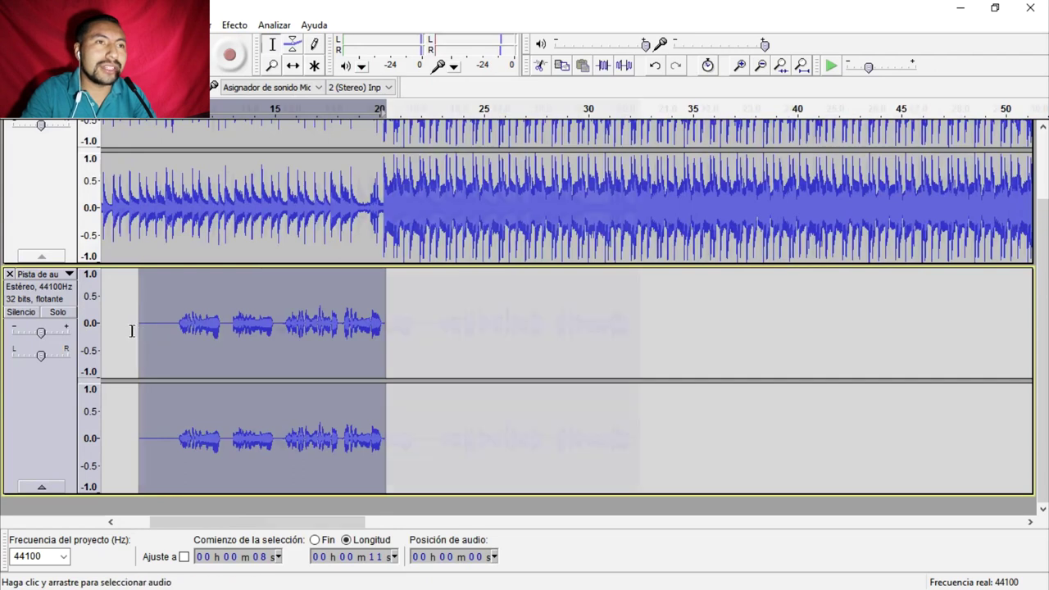
pyautogui.scroll(1, 131, 330)
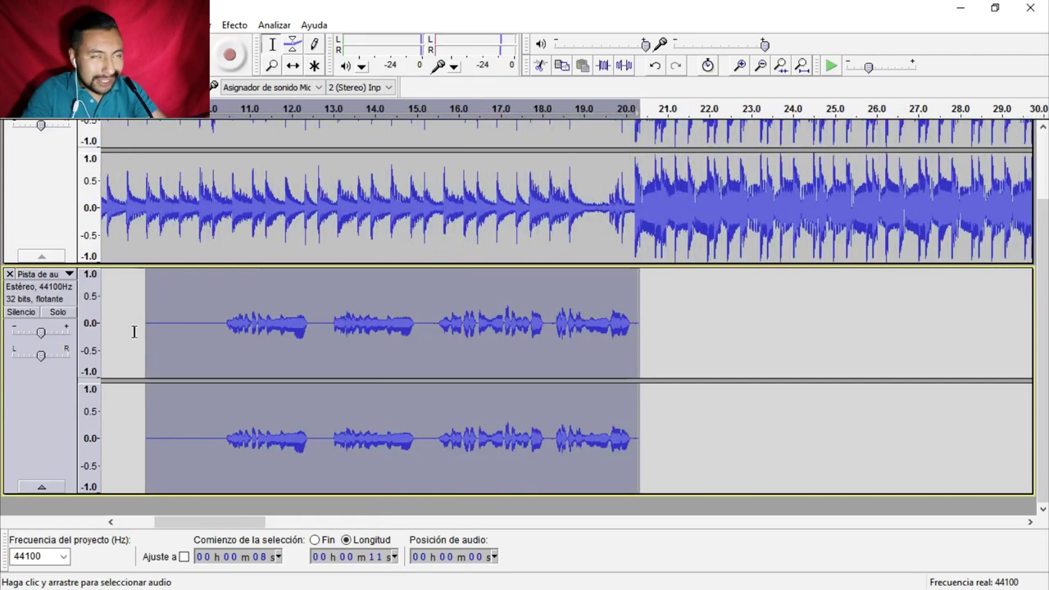
pyautogui.click(215, 331)
pyautogui.moveTo(223, 332); pyautogui.dragTo(146, 323)
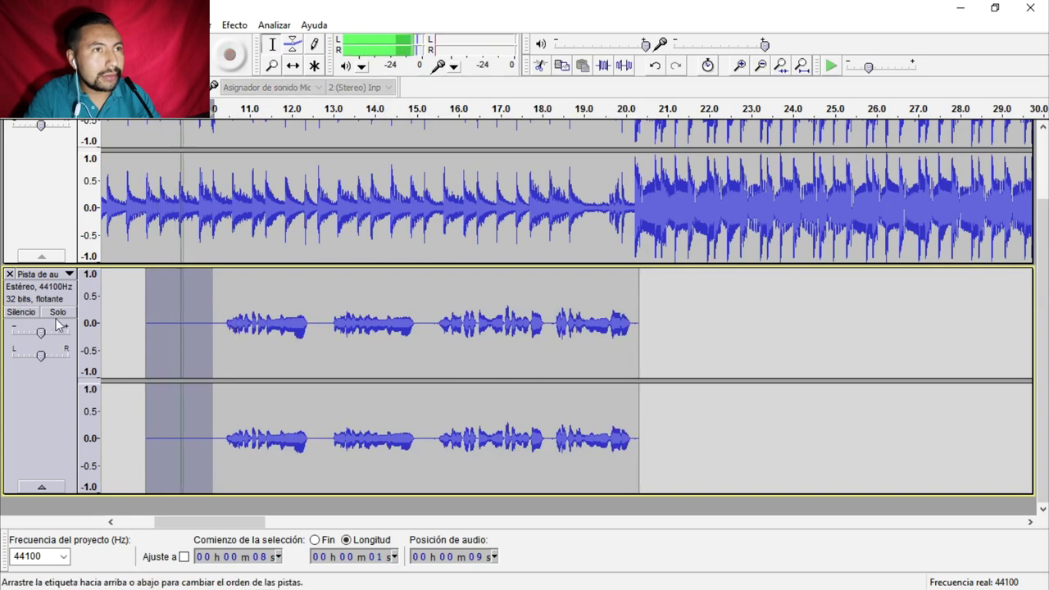
pyautogui.click(54, 322)
pyautogui.click(57, 312)
pyautogui.moveTo(156, 330); pyautogui.dragTo(187, 345)
pyautogui.press('space')
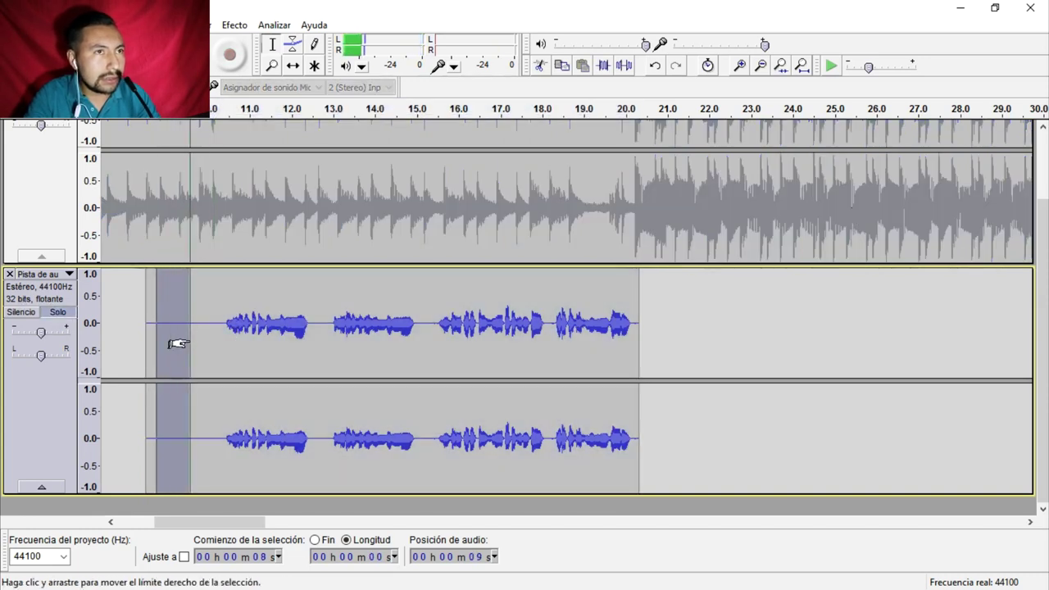
# Step: Capture a noise profile with Reducción de ruido from the vocal clip's silent lead-in, about 8 to 10 s
pyautogui.click(235, 25)
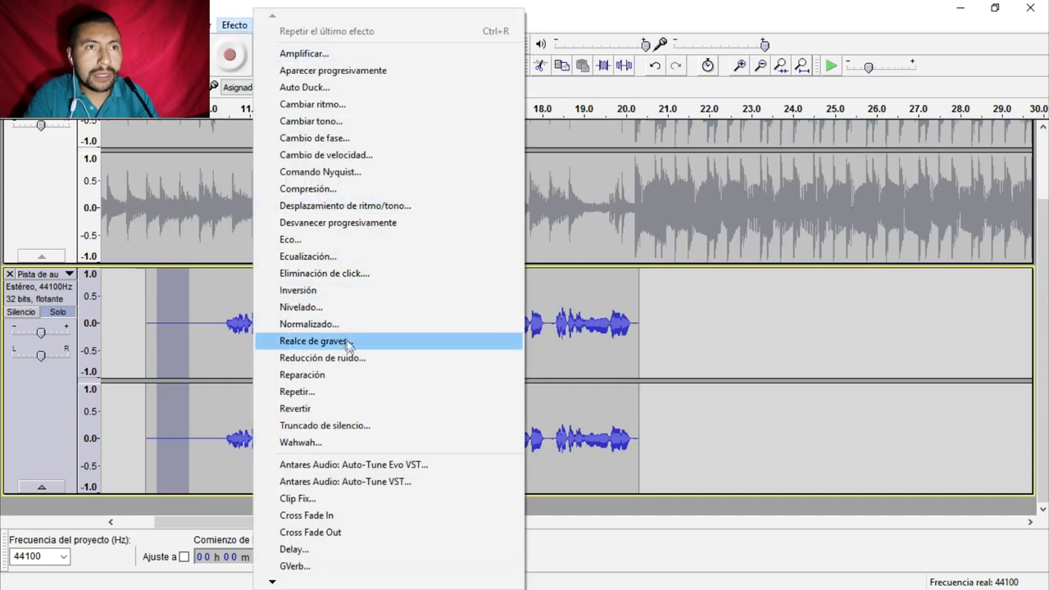
pyautogui.click(169, 353)
pyautogui.moveTo(219, 342); pyautogui.dragTo(144, 342)
pyautogui.click(234, 24)
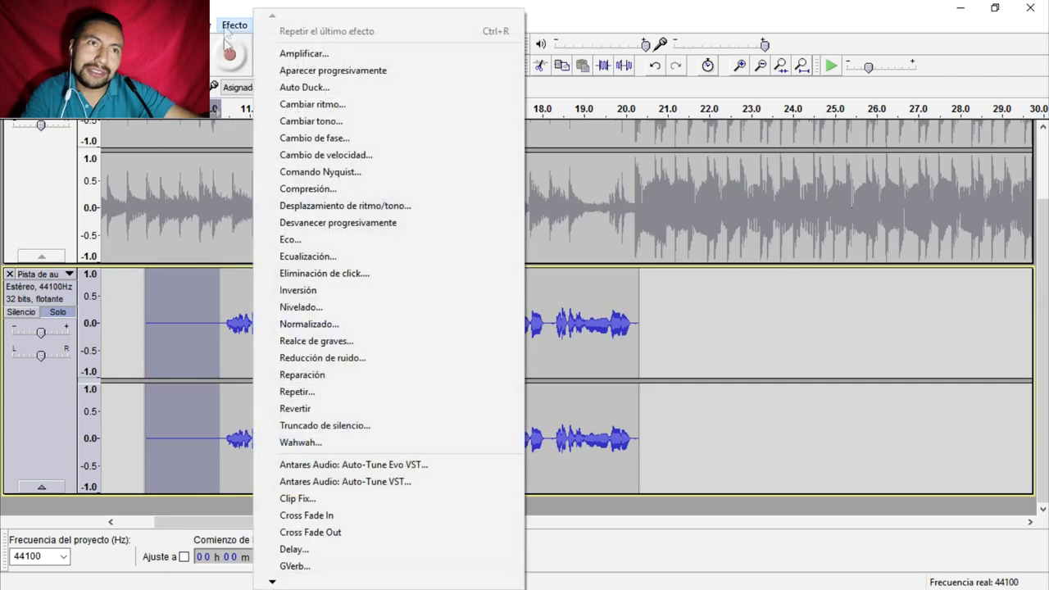
pyautogui.click(378, 354)
pyautogui.click(541, 223)
# Step: Apply Reducción de ruido to the entire recorded vocal clip
pyautogui.doubleClick(351, 368)
pyautogui.click(234, 25)
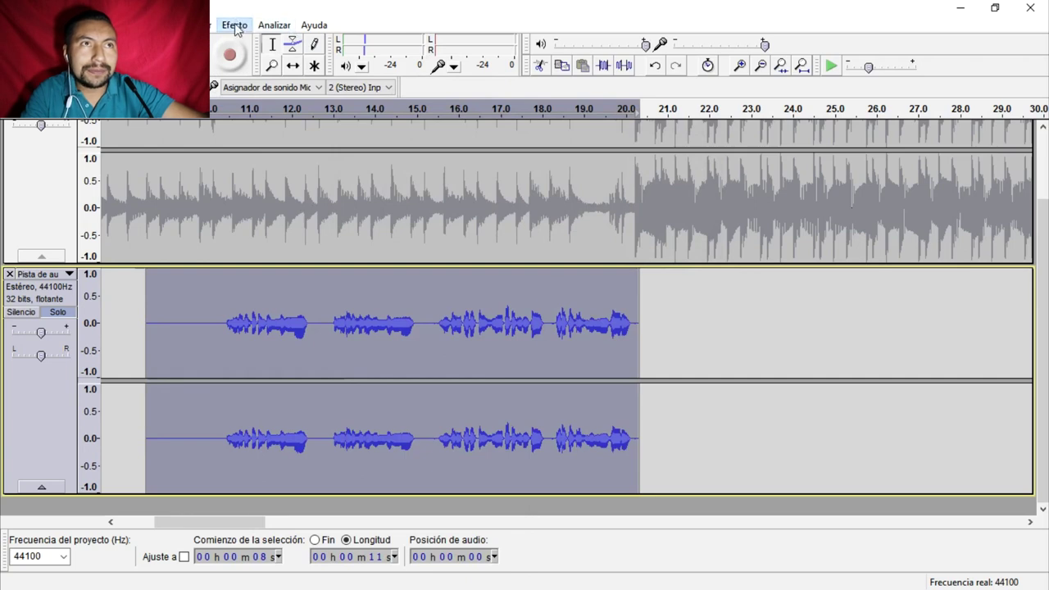
pyautogui.click(384, 359)
pyautogui.click(619, 439)
# Step: Listen to the cleaned lead-in of the vocal clip and capture a fresh noise profile from it
pyautogui.moveTo(225, 340); pyautogui.dragTo(144, 352)
pyautogui.press('space')
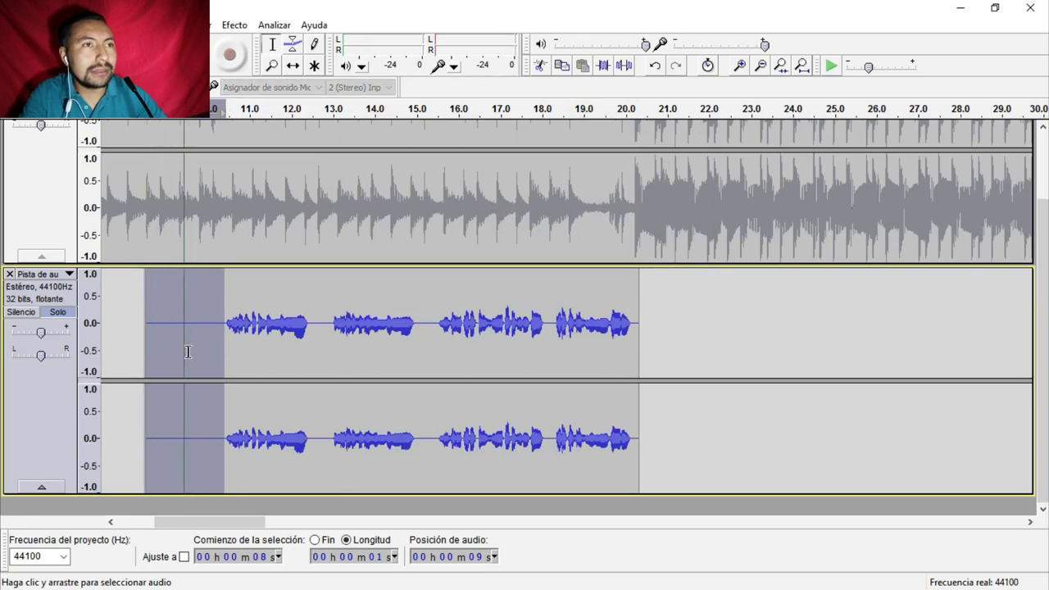
pyautogui.click(234, 25)
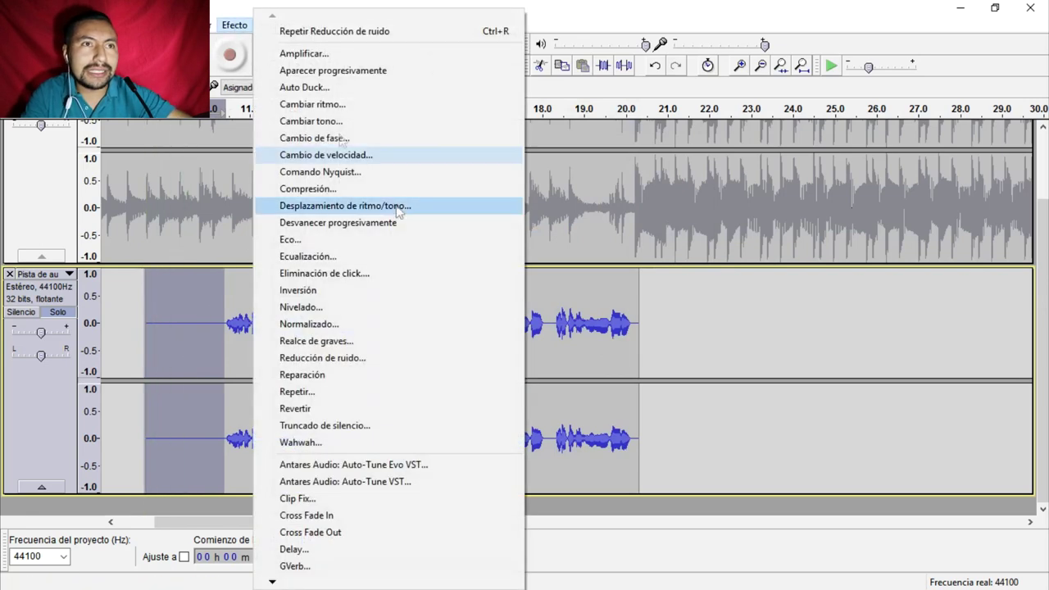
pyautogui.click(362, 358)
pyautogui.press('Return')
# Step: Run a second pass of Reducción de ruido over the whole vocal clip using the new profile
pyautogui.doubleClick(362, 357)
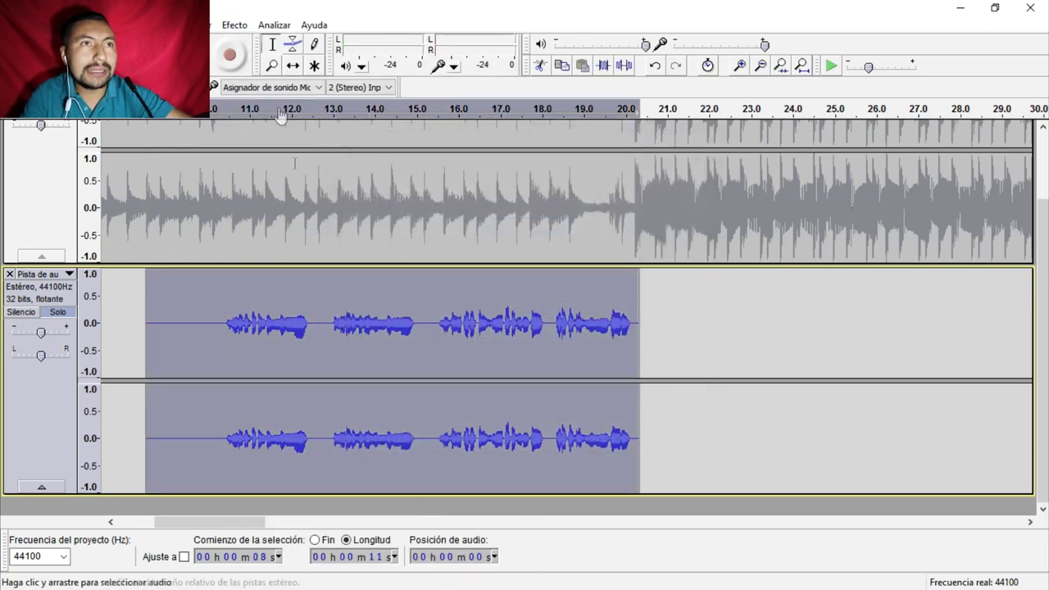
pyautogui.click(235, 25)
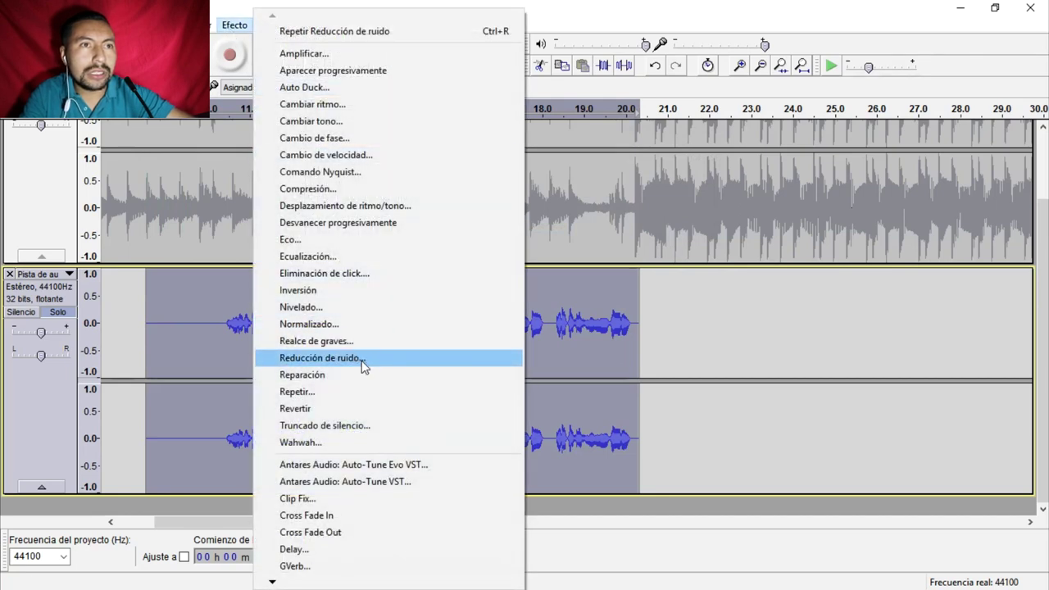
pyautogui.click(357, 358)
pyautogui.click(625, 445)
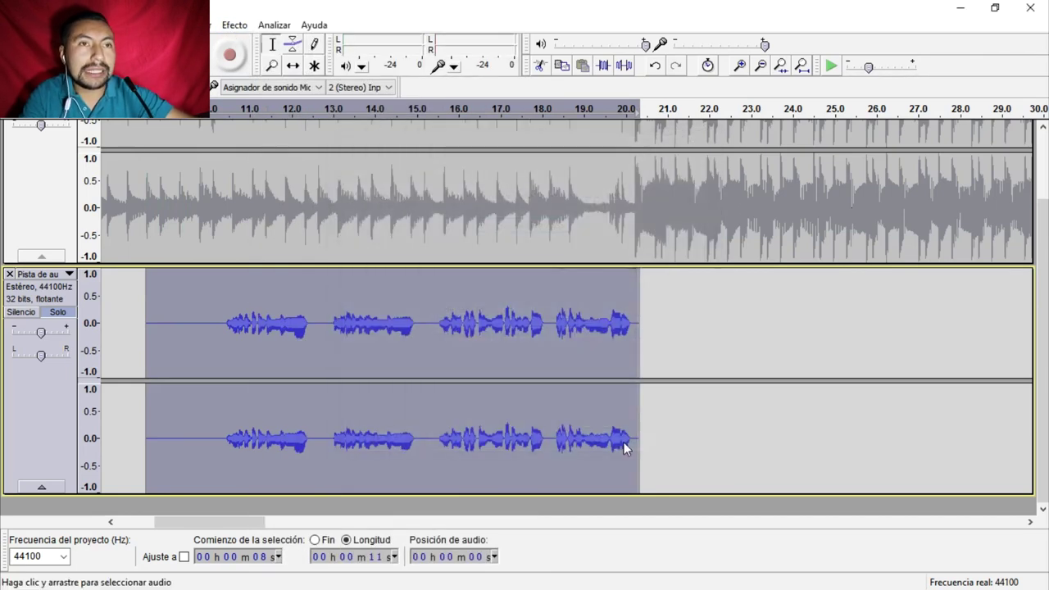
# Step: Open Ecualización for the vocal clip, view the graphic equalizer mode and return to Dibujar curvas
pyautogui.click(235, 25)
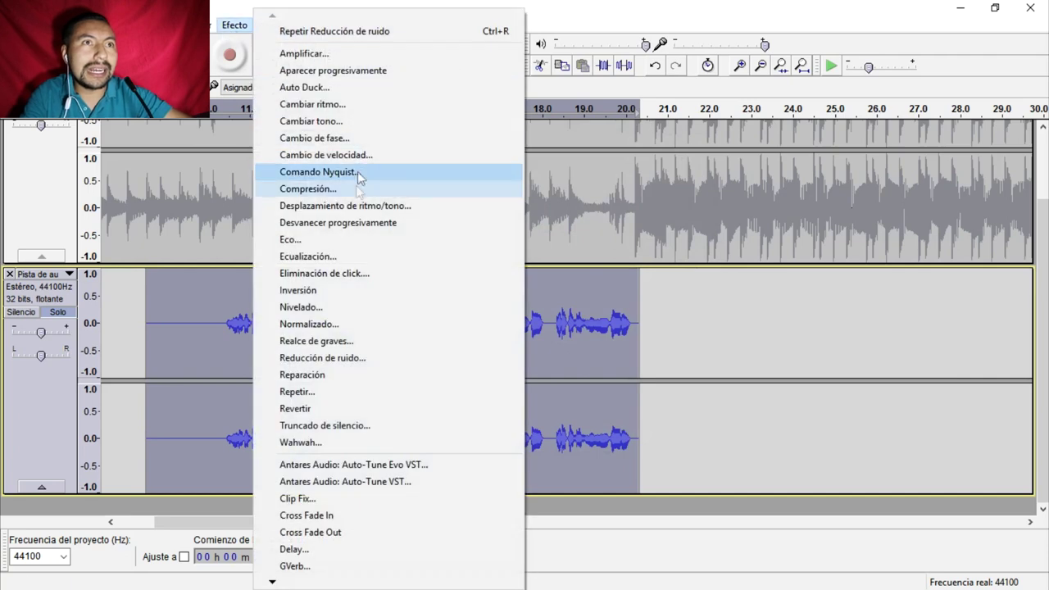
pyautogui.click(309, 256)
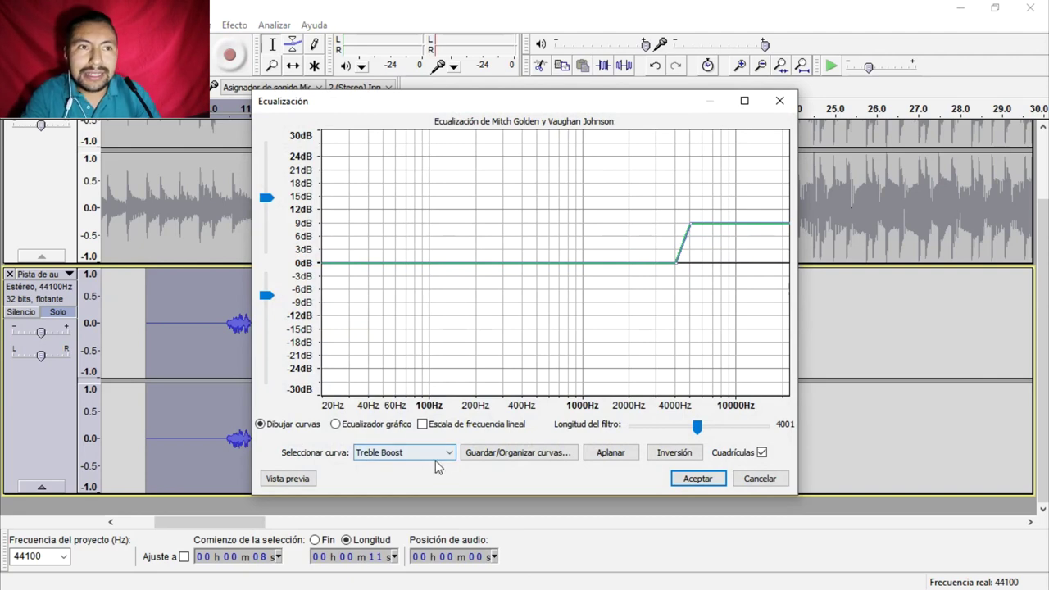
pyautogui.click(335, 425)
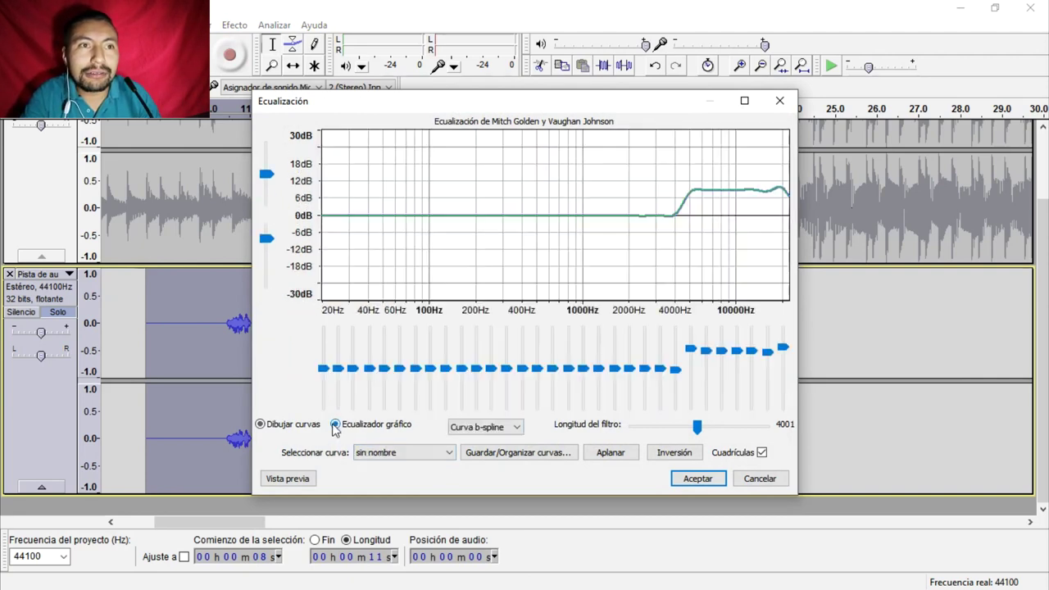
pyautogui.click(267, 428)
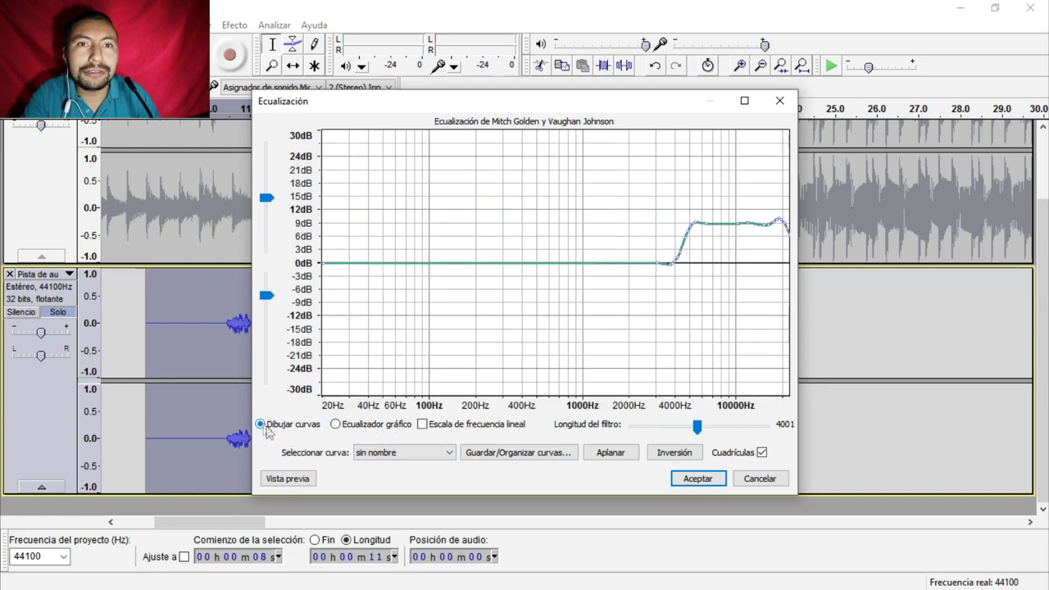
# Step: Try the sin nombre and Bass Boost equalization curves
pyautogui.click(450, 452)
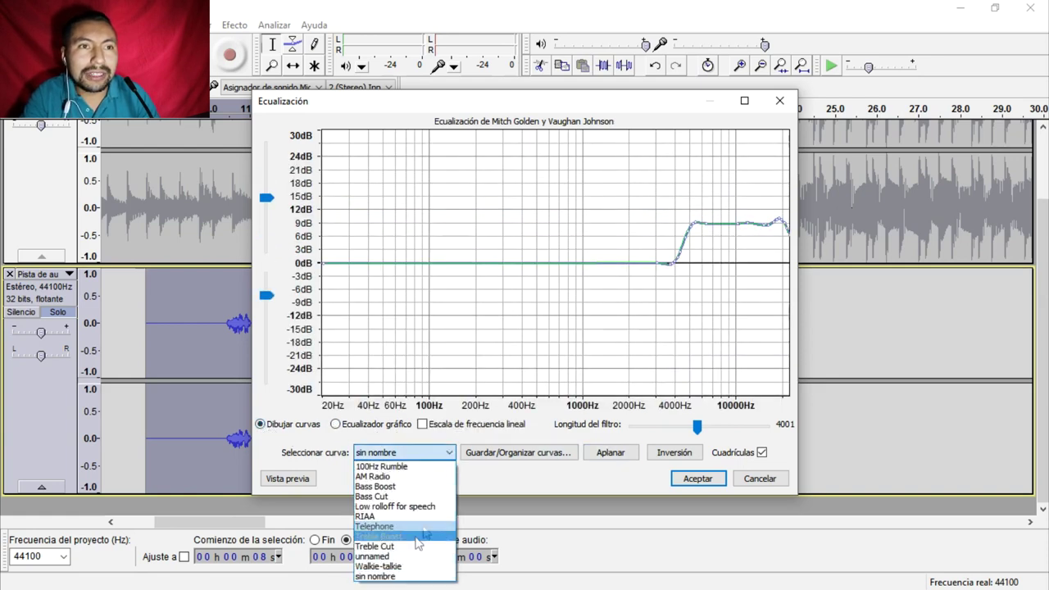
pyautogui.click(404, 577)
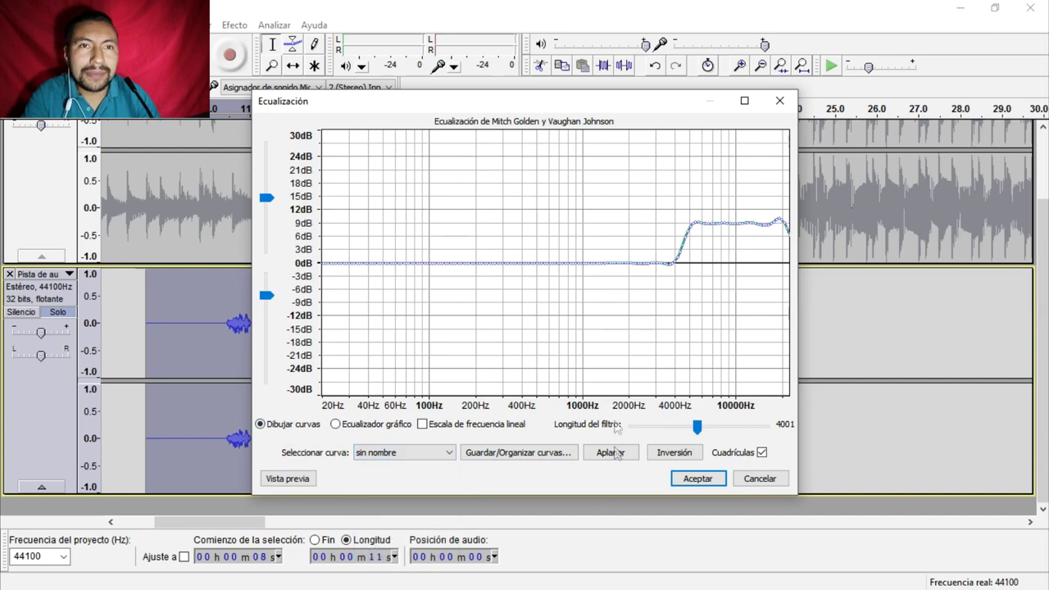
pyautogui.click(448, 459)
pyautogui.click(402, 486)
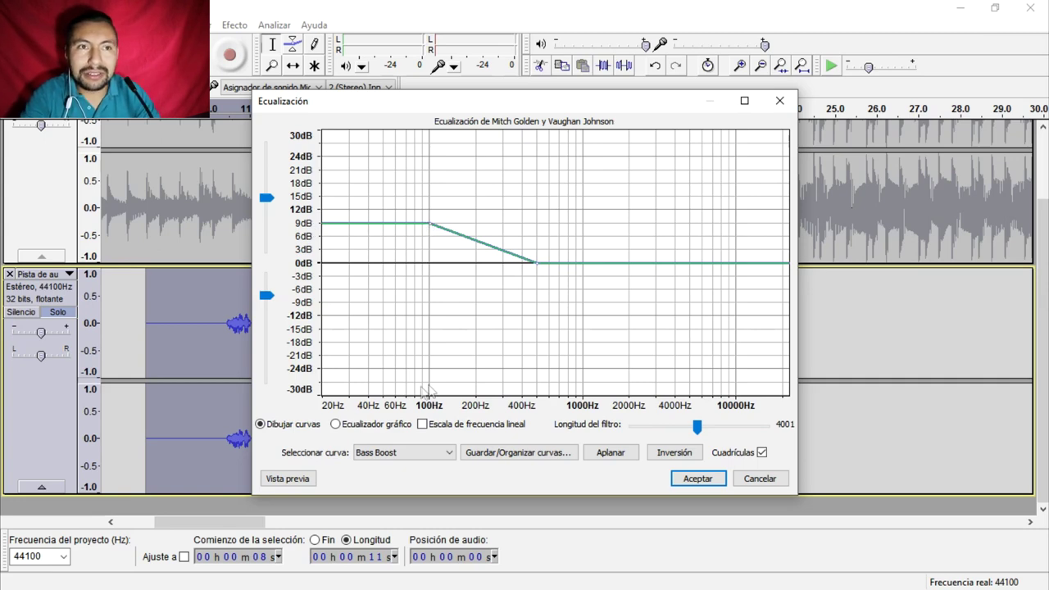
# Step: Apply Ecualización to the vocal clip with the Treble Boost curve in Dibujar curvas mode
pyautogui.click(404, 453)
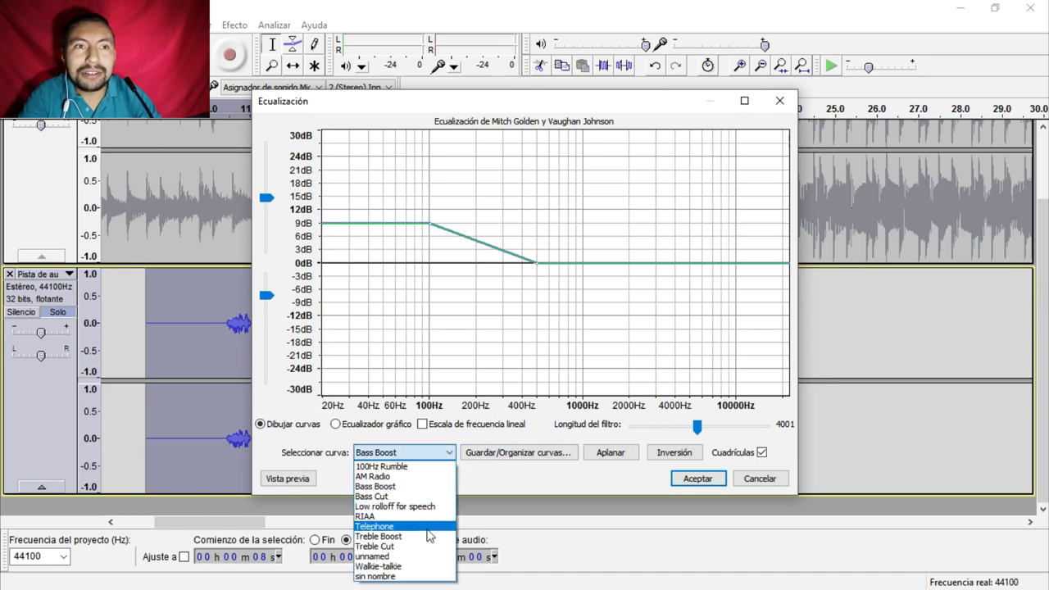
pyautogui.click(425, 539)
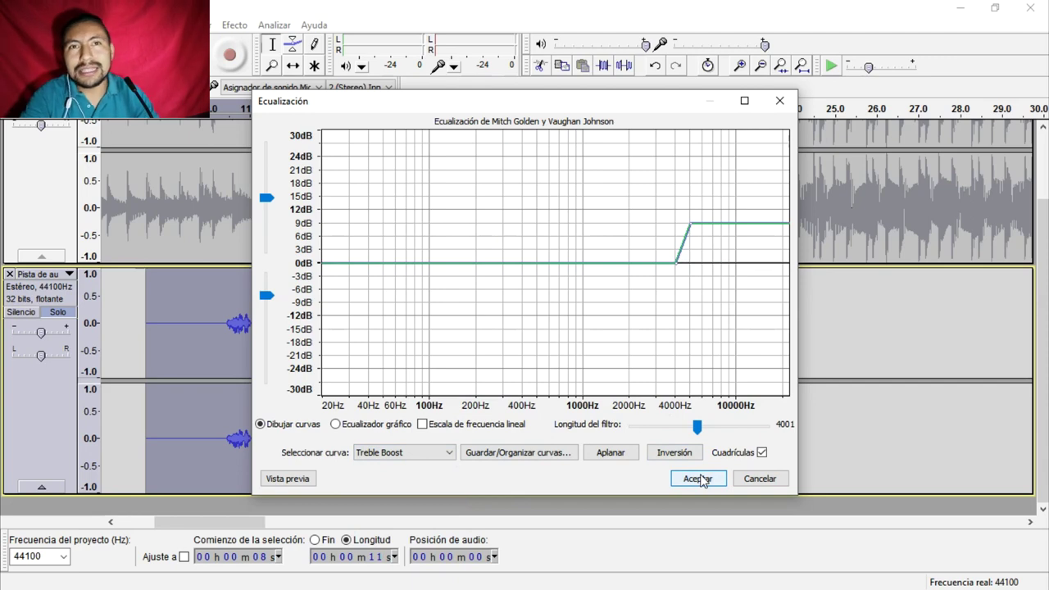
pyautogui.click(335, 425)
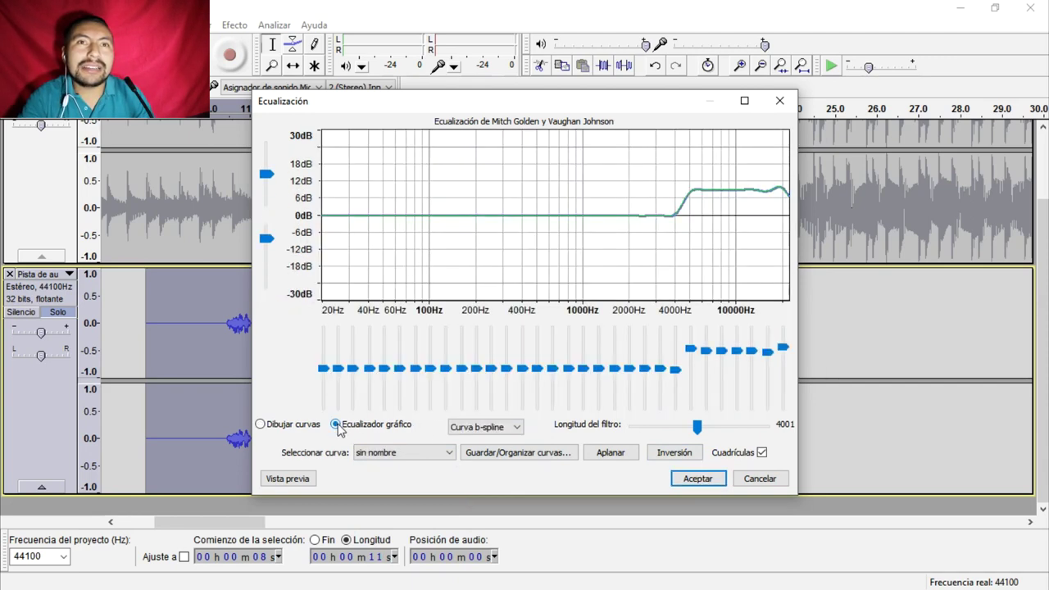
pyautogui.click(261, 424)
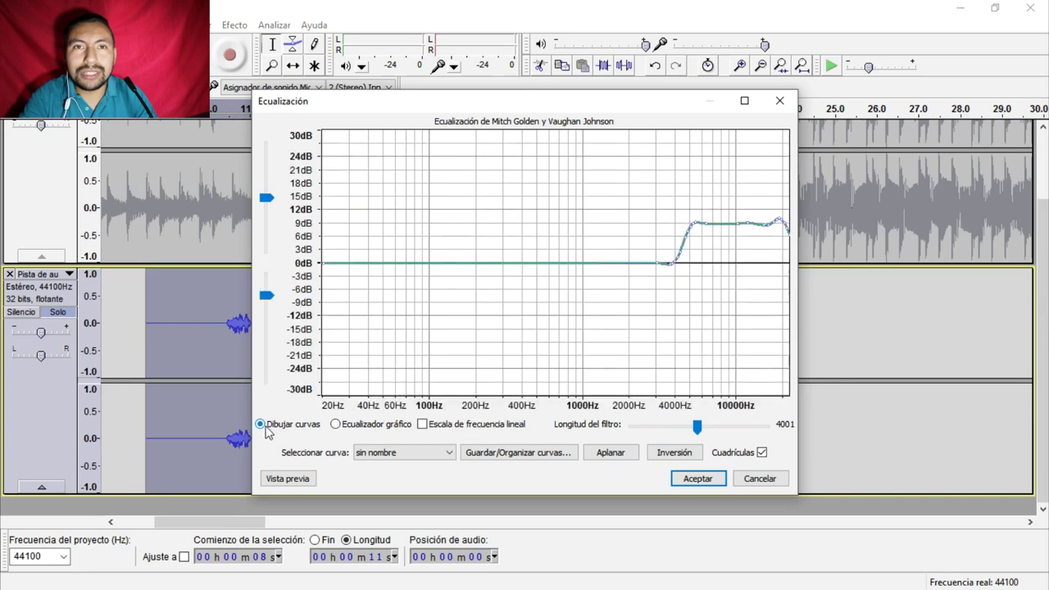
pyautogui.click(410, 452)
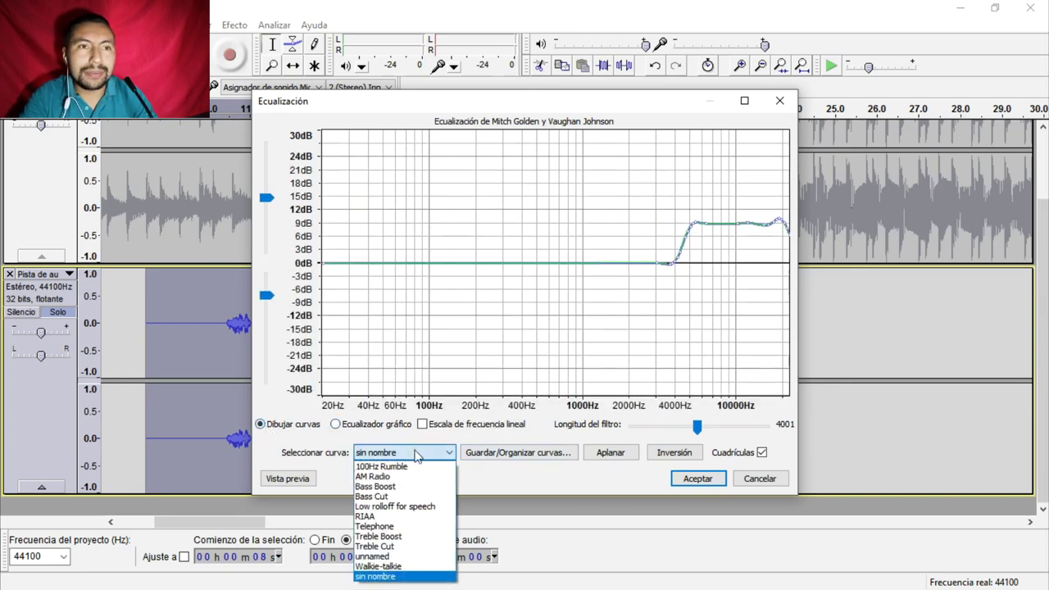
pyautogui.click(416, 538)
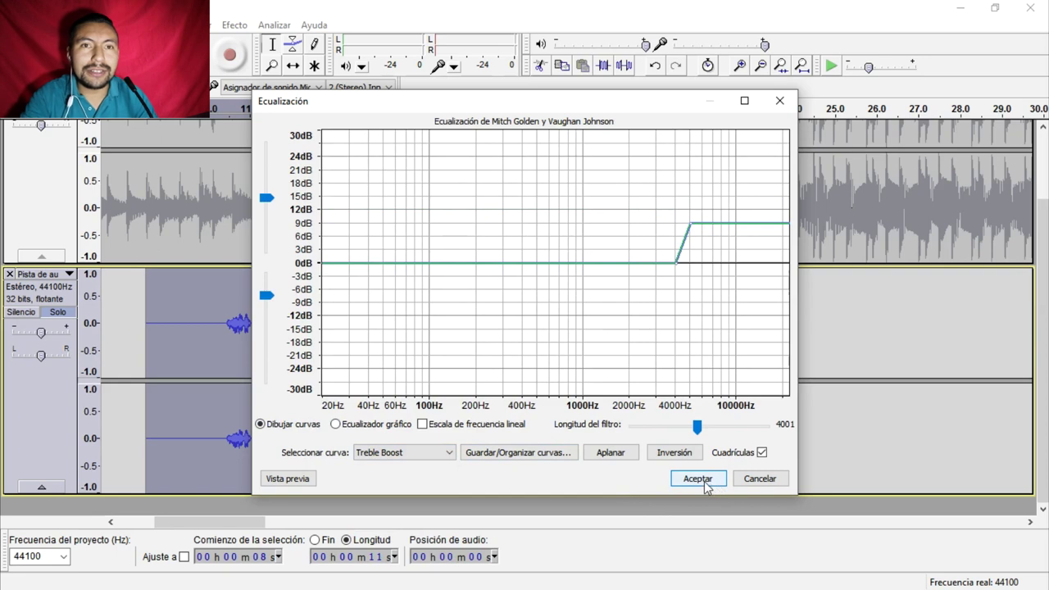
pyautogui.click(698, 479)
# Step: Apply Compresión to the vocal clip, keeping the existing compressor settings
pyautogui.click(240, 23)
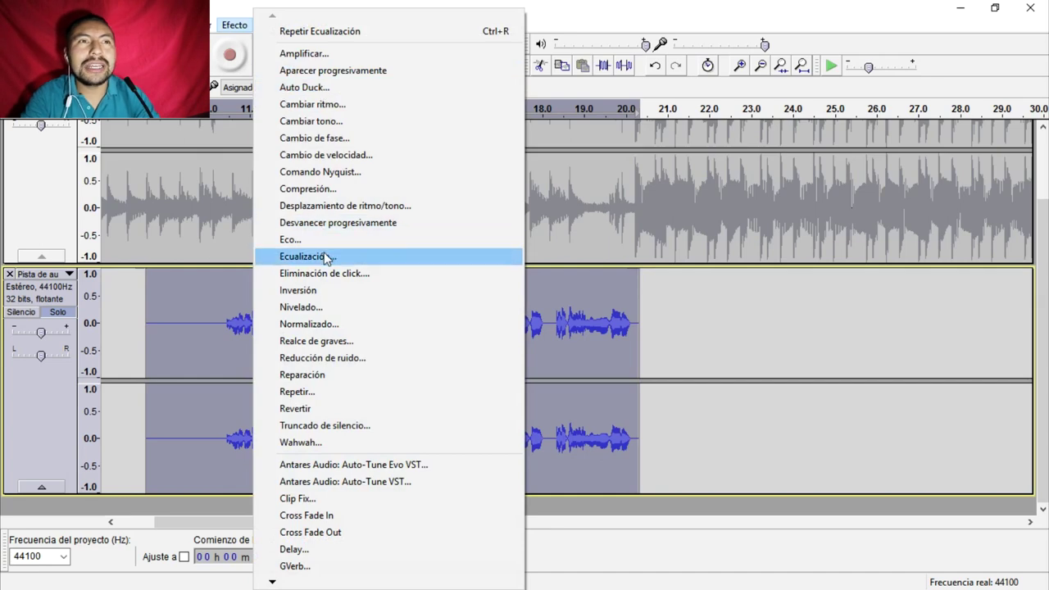
pyautogui.click(308, 188)
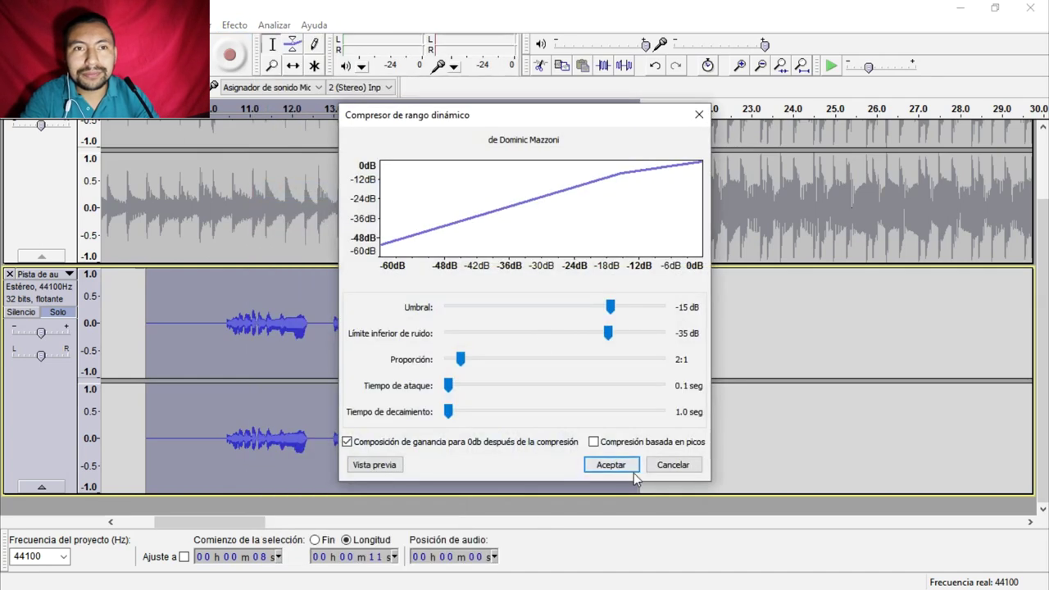
pyautogui.click(616, 468)
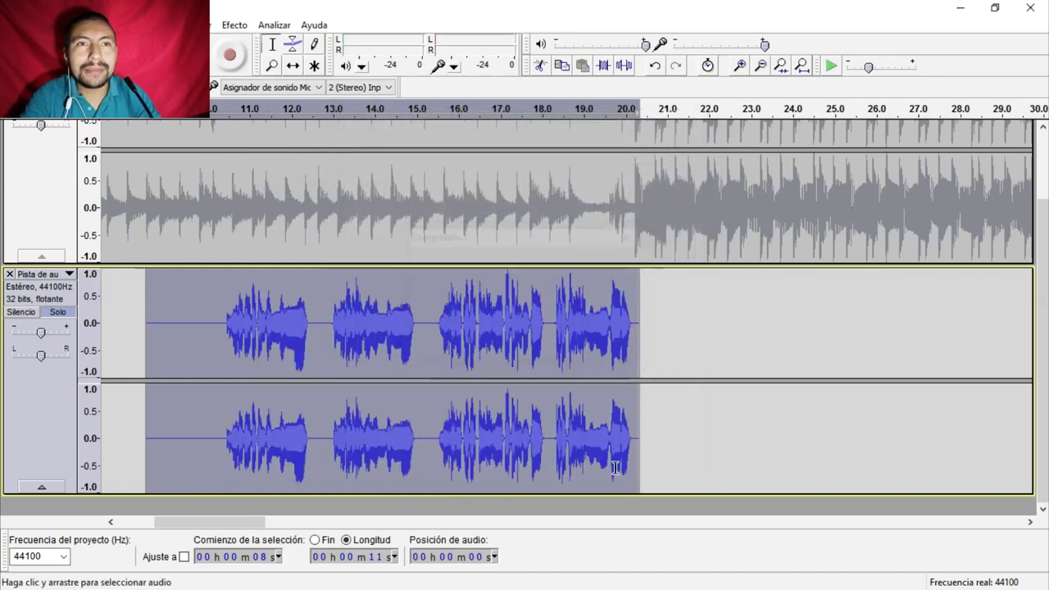
# Step: Apply Nivelado to the vocal clip with the Moderado degree and a -65 dB noise threshold
pyautogui.click(235, 24)
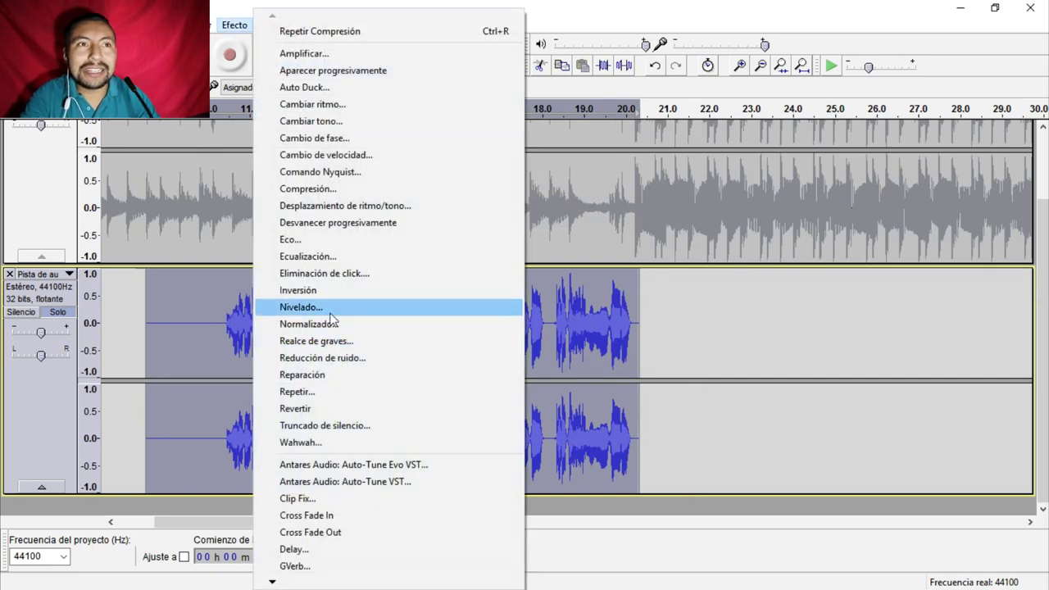
pyautogui.click(331, 311)
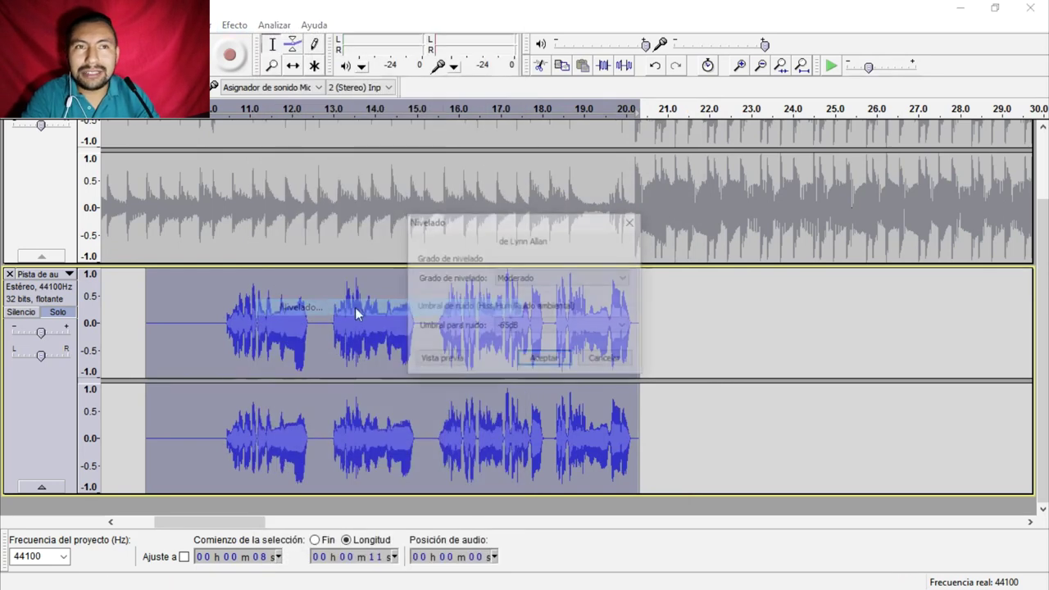
pyautogui.click(544, 361)
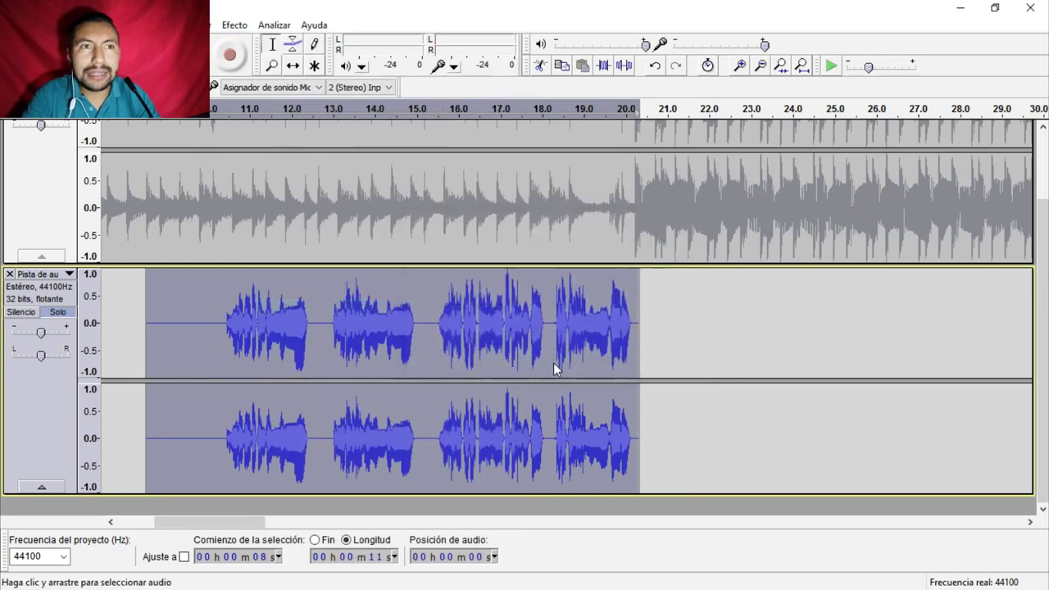
# Step: Apply Normalizado to the vocal clip with DC offset removal and a maximum amplitude of -3.0 dB
pyautogui.click(234, 25)
pyautogui.click(345, 322)
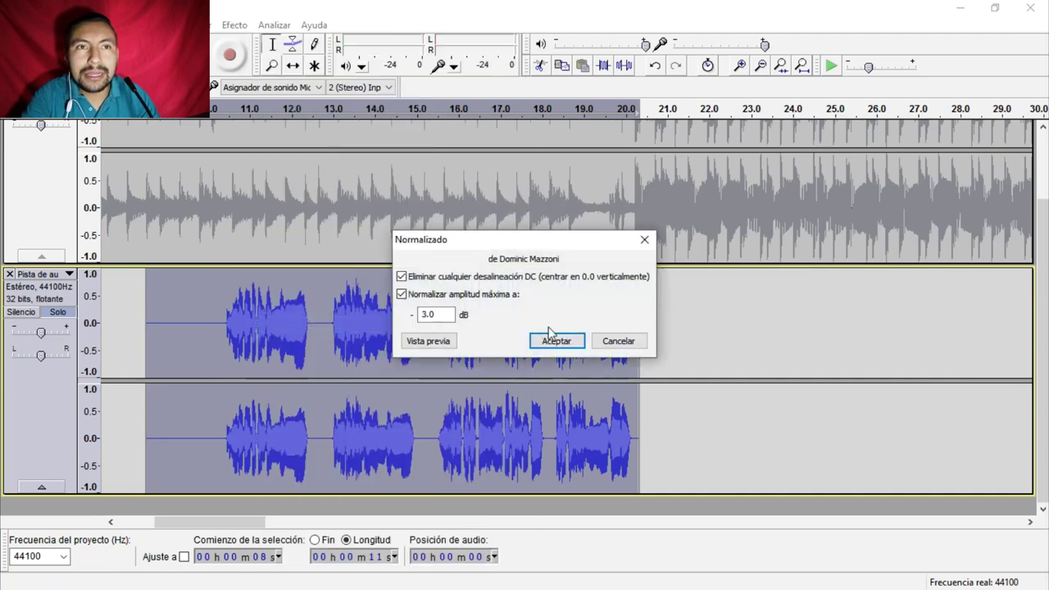
pyautogui.click(561, 344)
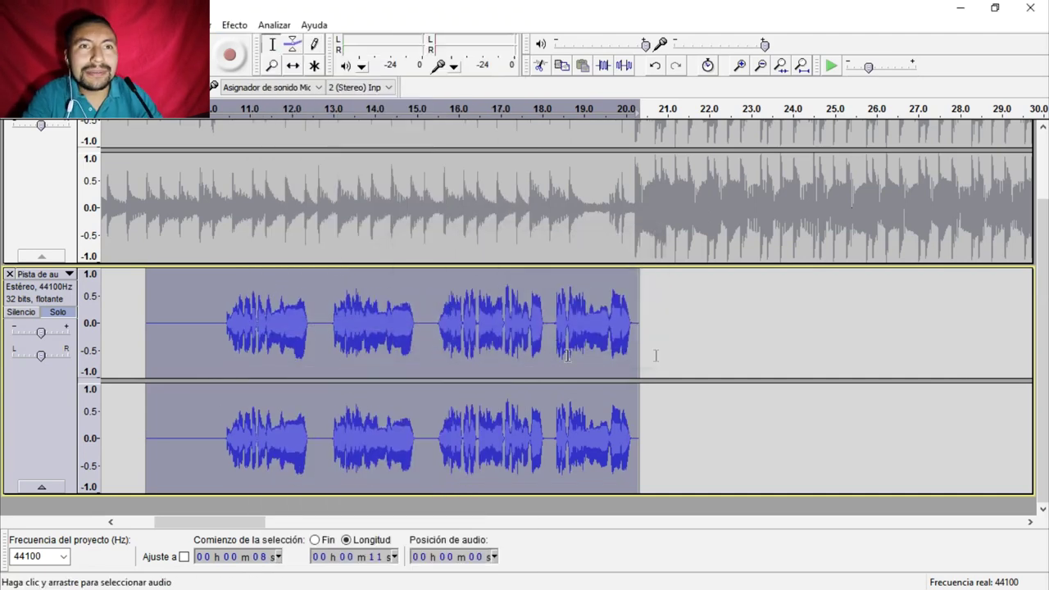
# Step: Examine the silent gaps between the vocal phrases up close, selecting the pauses near 12.4, 15 and 18.05 seconds
pyautogui.scroll(4, 314, 358)
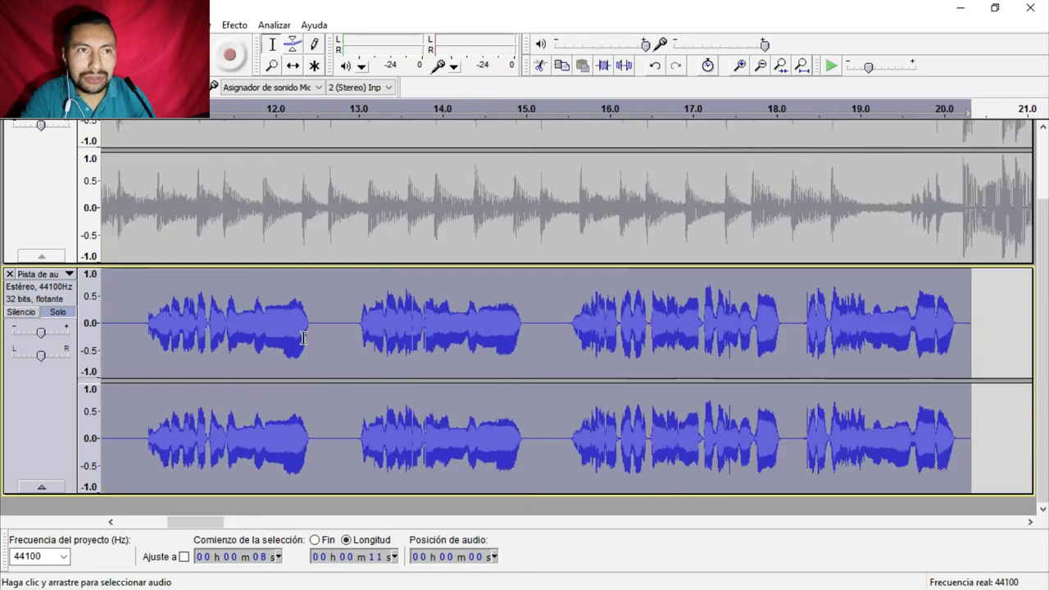
pyautogui.moveTo(350, 344); pyautogui.dragTo(741, 356)
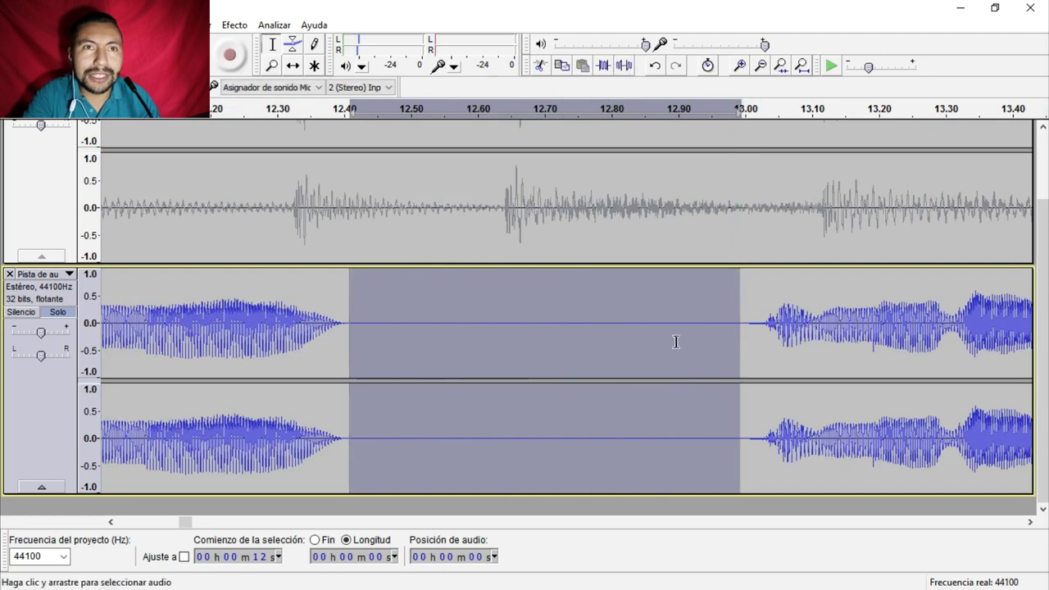
pyautogui.keyDown('ctrl'); pyautogui.scroll(-3, 678, 342); pyautogui.keyUp('ctrl')
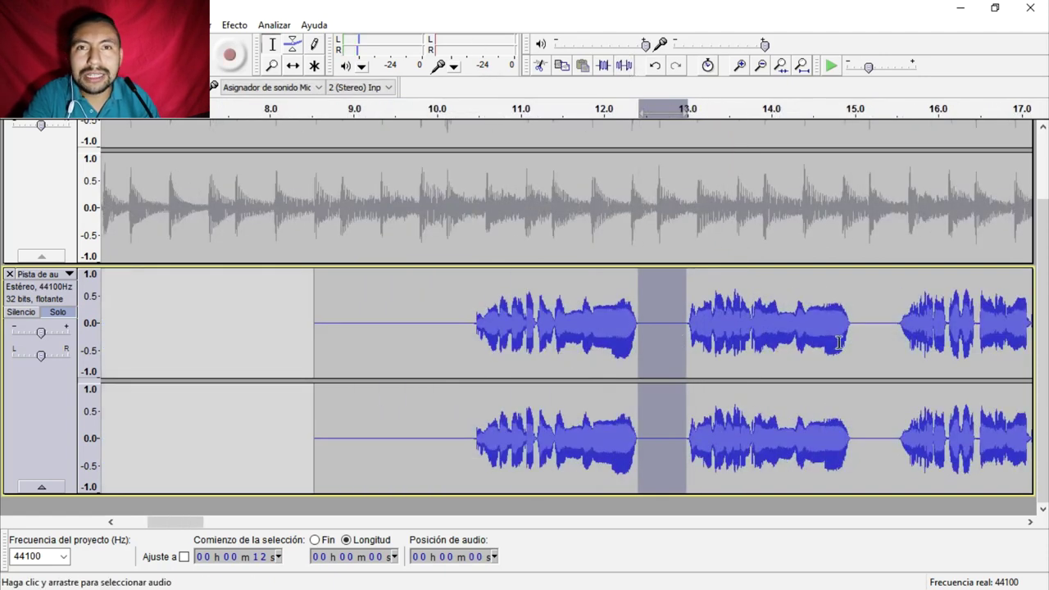
pyautogui.moveTo(854, 336); pyautogui.dragTo(896, 342)
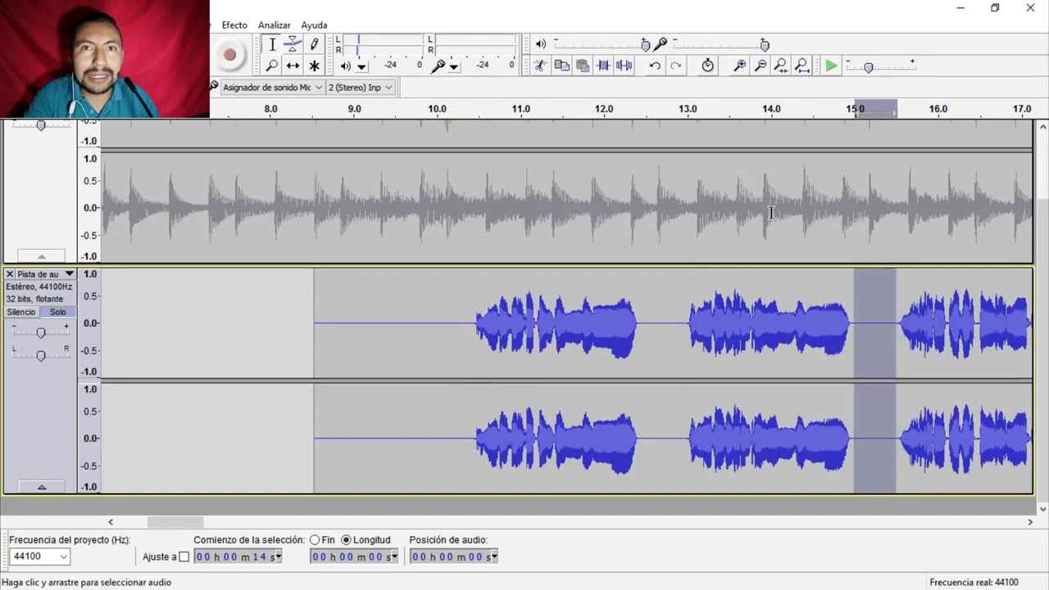
pyautogui.keyDown('ctrl'); pyautogui.scroll(-1, 779, 287); pyautogui.keyUp('ctrl')
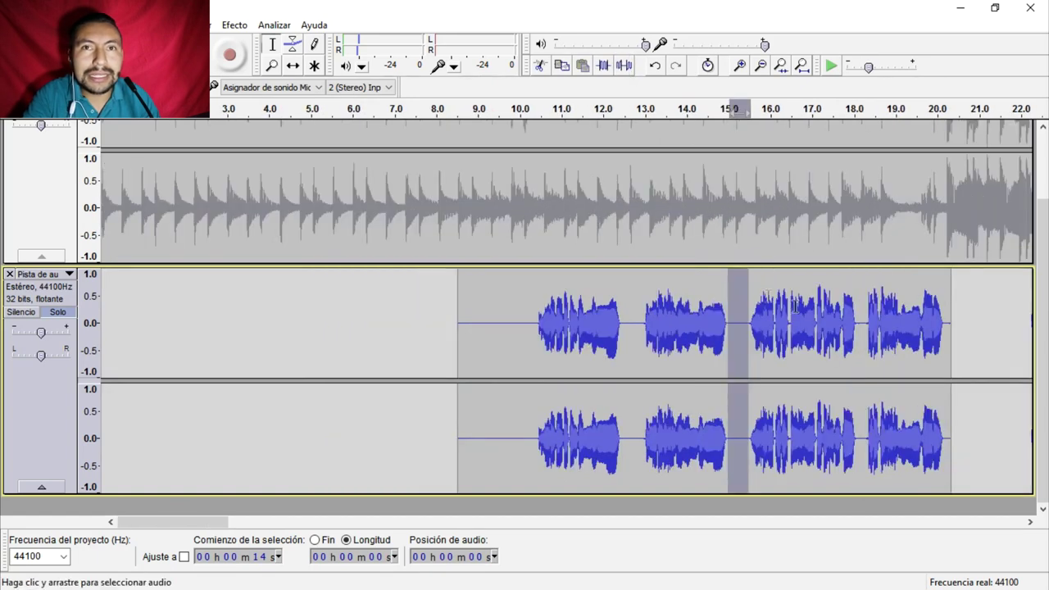
pyautogui.click(874, 326)
pyautogui.keyDown('ctrl'); pyautogui.scroll(5, 878, 328); pyautogui.keyUp('ctrl')
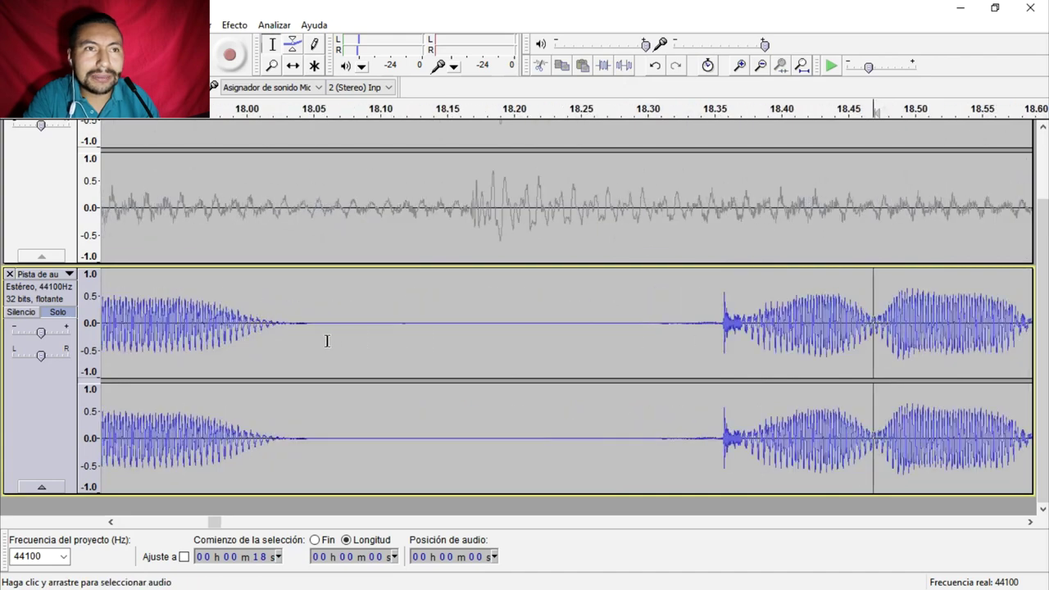
pyautogui.moveTo(315, 332); pyautogui.dragTo(687, 369)
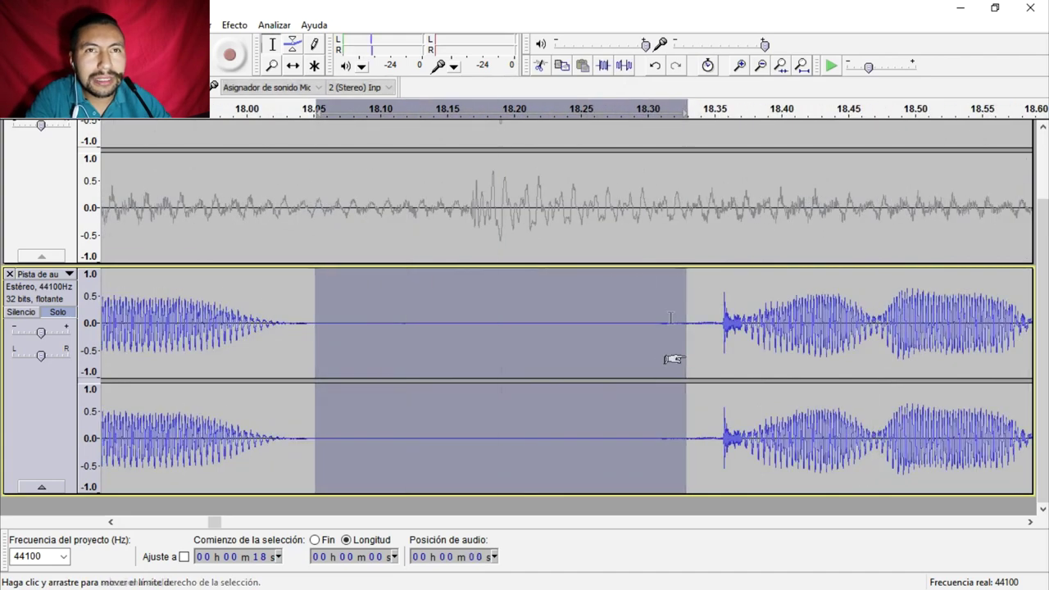
# Step: Play the soloed vocal briefly from the end of the pause at about 18.3 seconds
pyautogui.click(630, 329)
pyautogui.press('space')
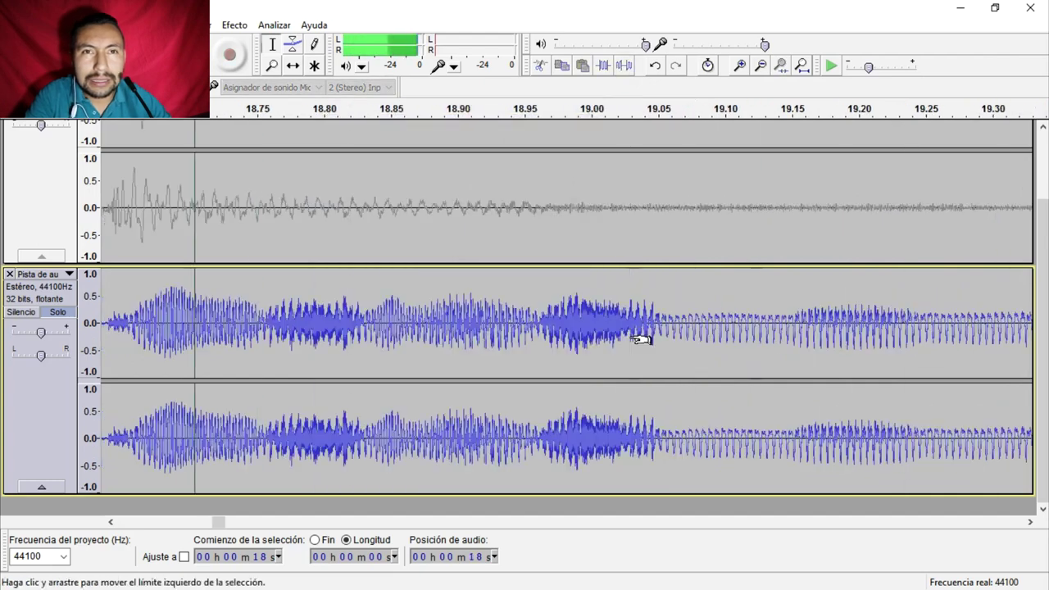
pyautogui.press('space')
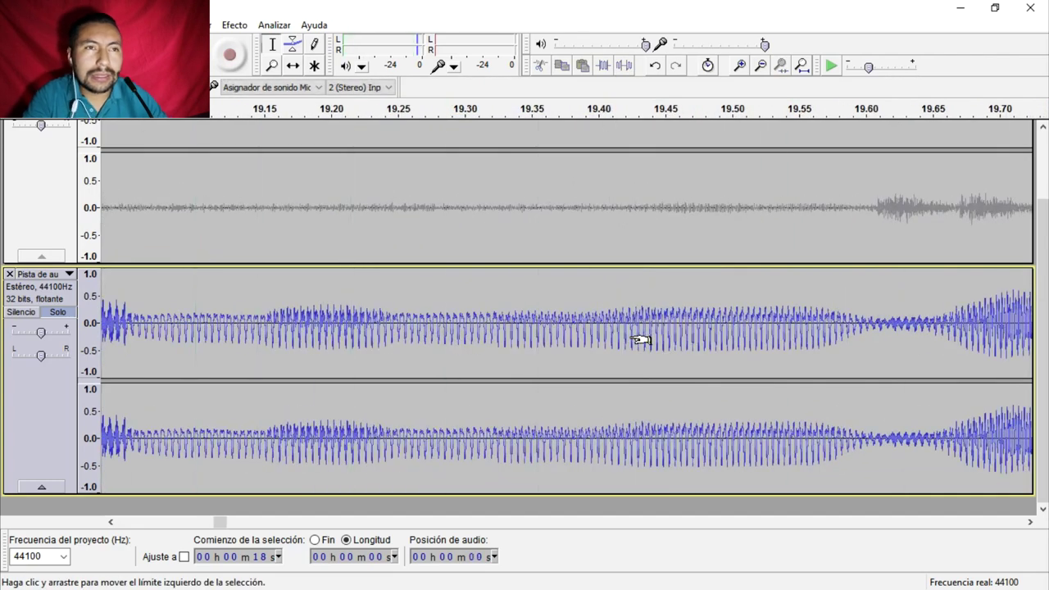
# Step: Turn off Solo on the vocal track and set the track's gain to -10 dB
pyautogui.hotkey('ctrl', 'f')
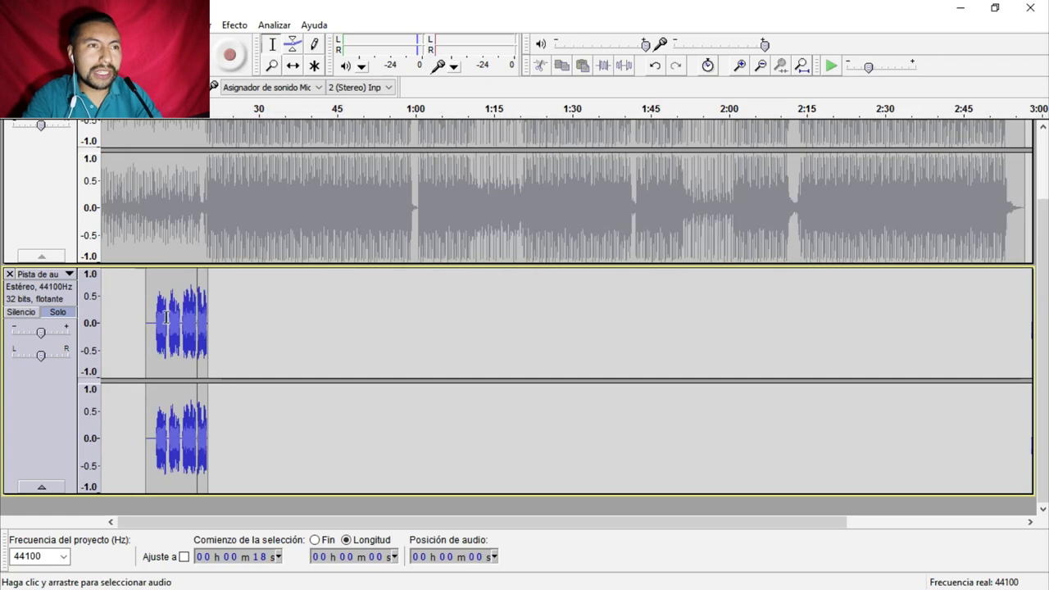
pyautogui.click(59, 313)
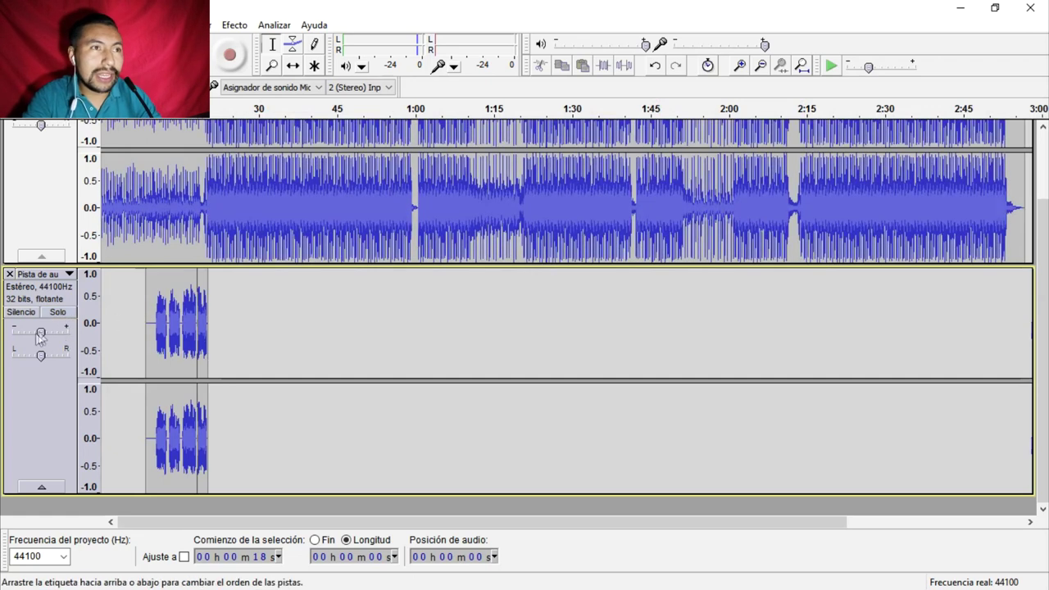
pyautogui.doubleClick(41, 332)
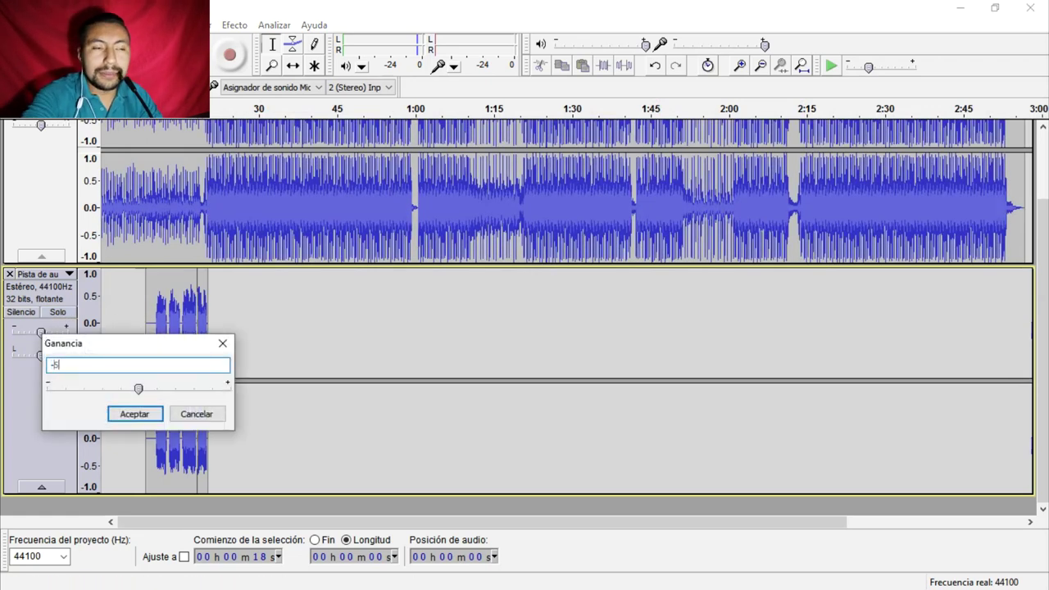
pyautogui.press('Return')
pyautogui.doubleClick(41, 332)
pyautogui.write('-10')
pyautogui.press('Return')
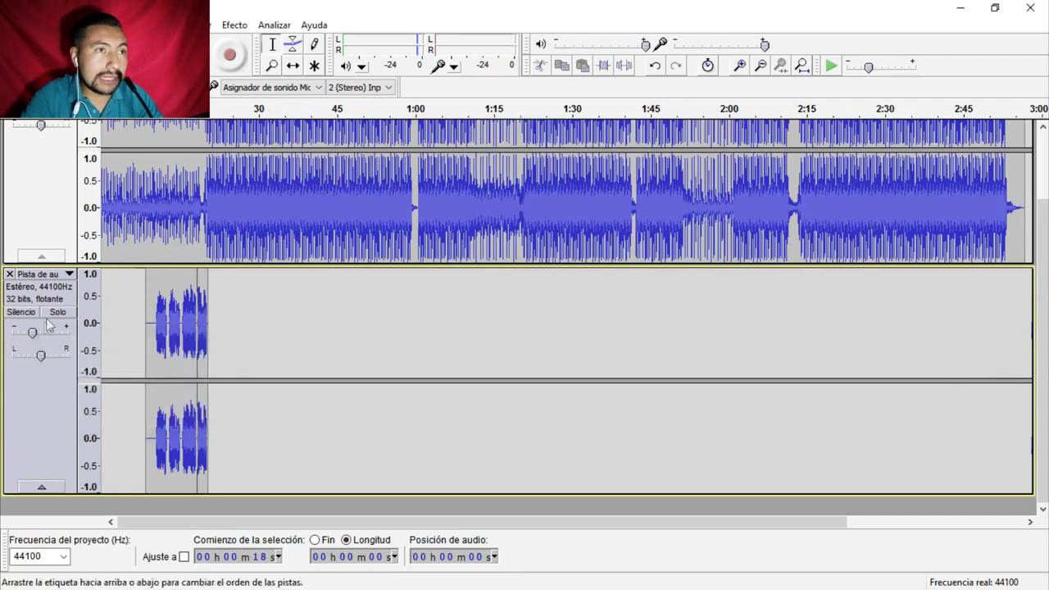
# Step: Solo the vocal track and undo its gain and effect changes back to the unprocessed recording
pyautogui.click(58, 313)
pyautogui.click(155, 341)
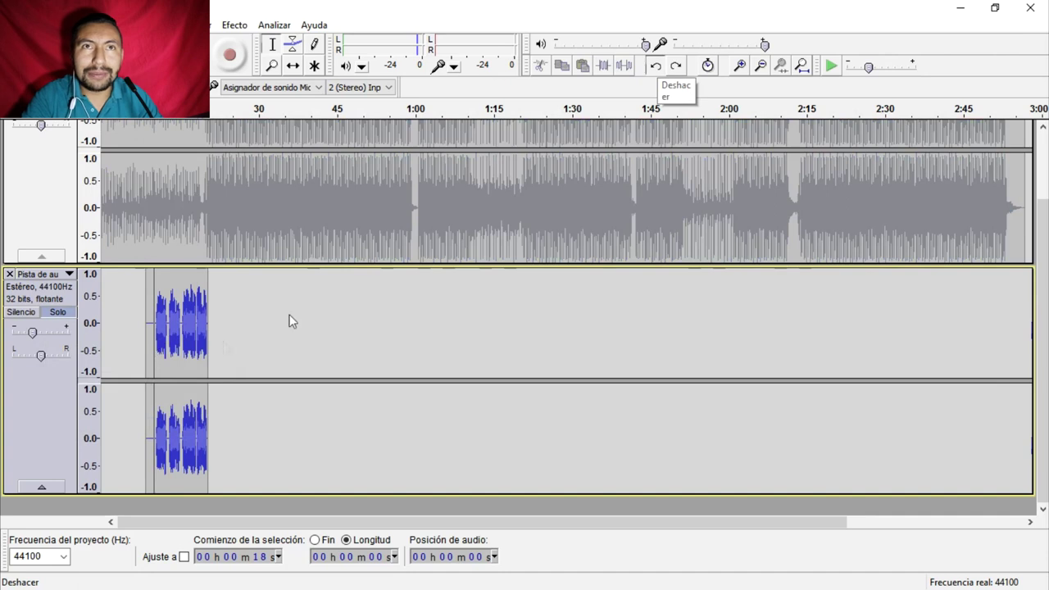
pyautogui.click(662, 71)
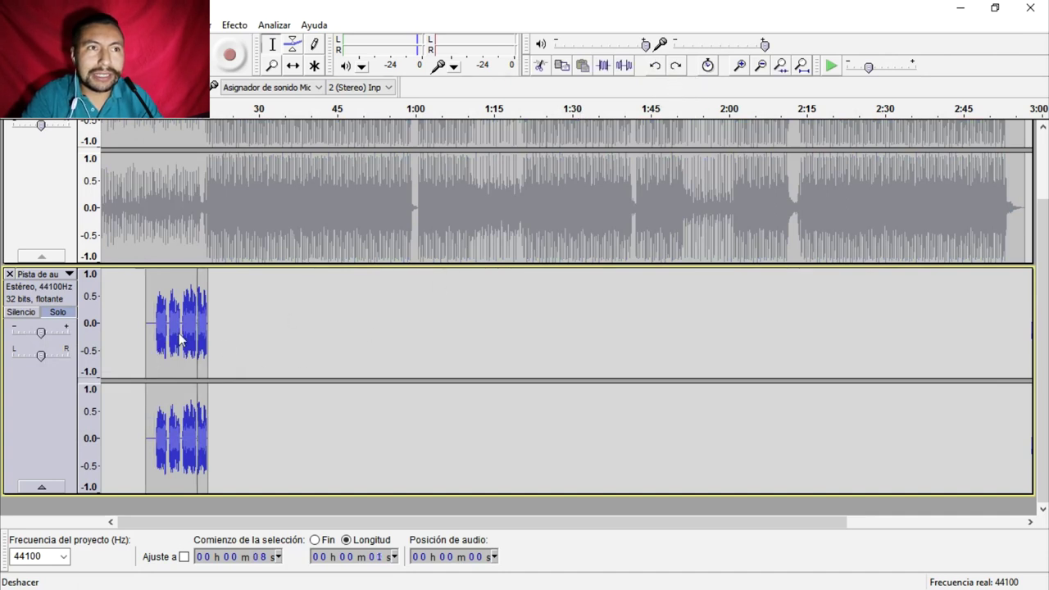
pyautogui.hotkey('ctrl', 'z')
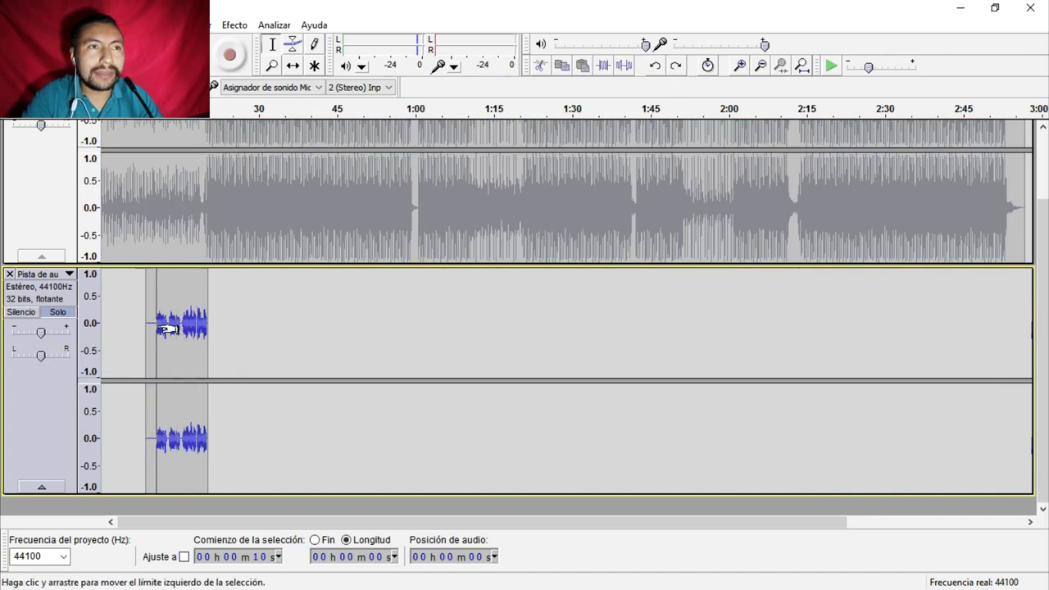
pyautogui.click(153, 351)
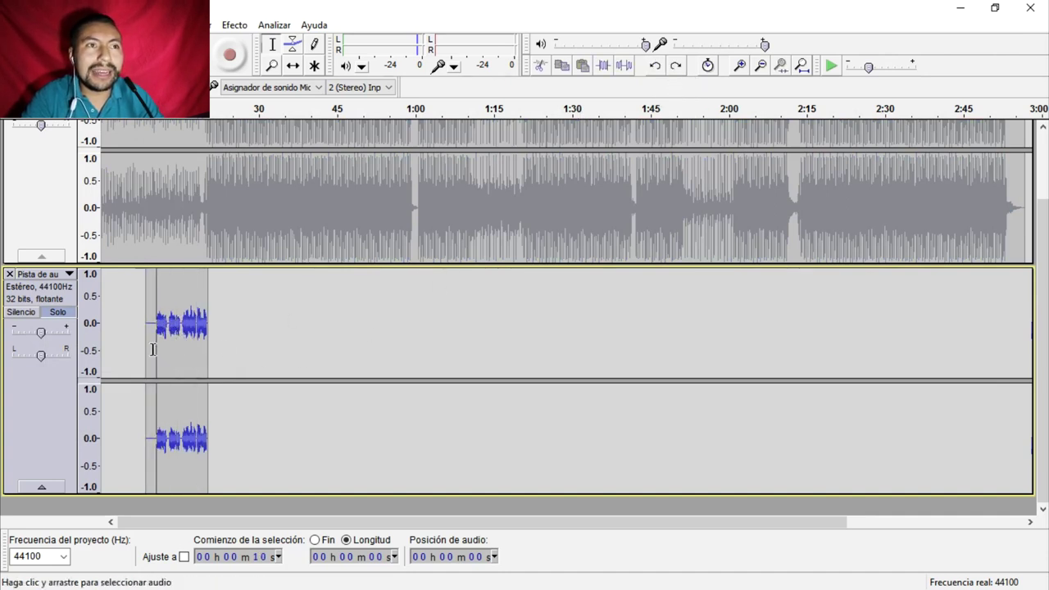
pyautogui.click(663, 70)
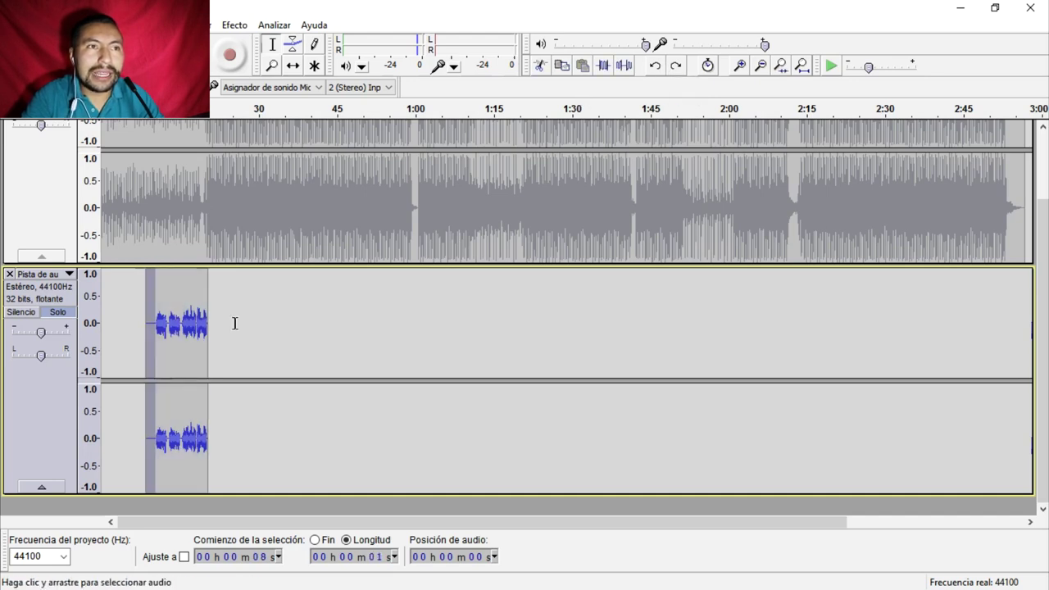
# Step: Play the unprocessed vocal on its own from about 9 seconds
pyautogui.press('space')
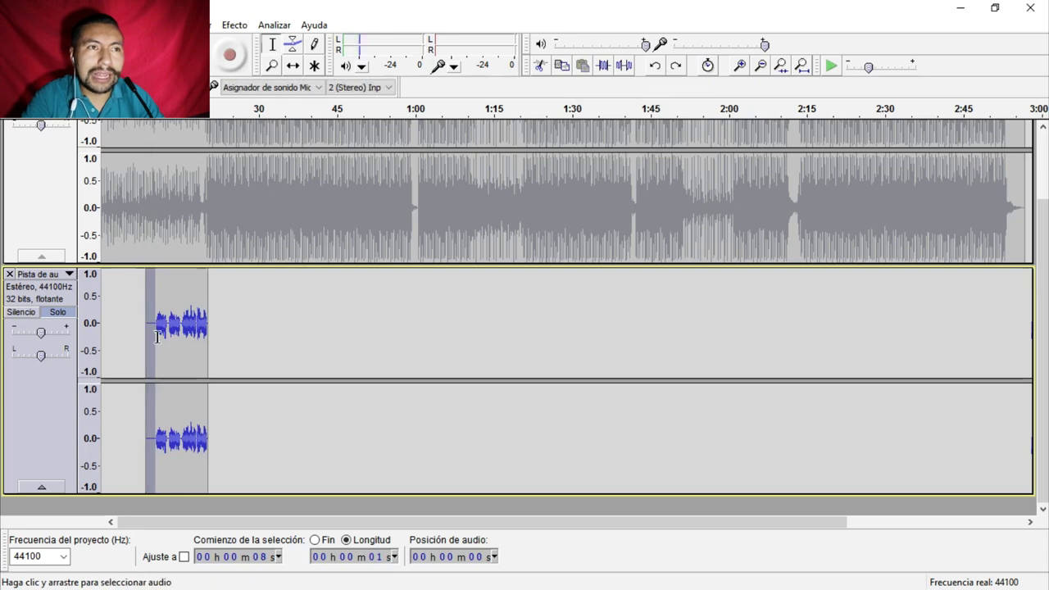
pyautogui.click(142, 332)
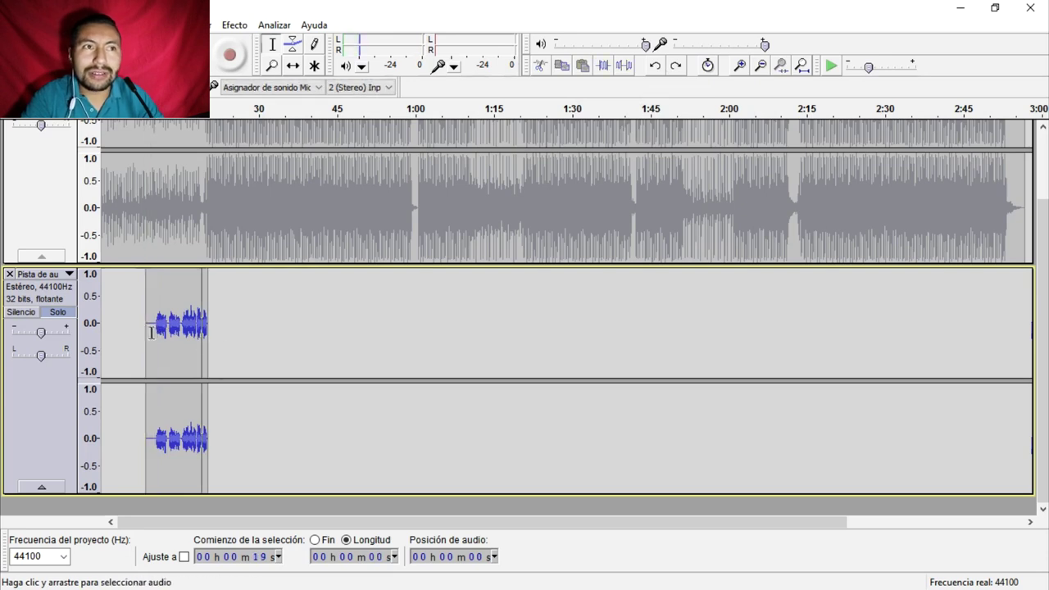
pyautogui.click(151, 332)
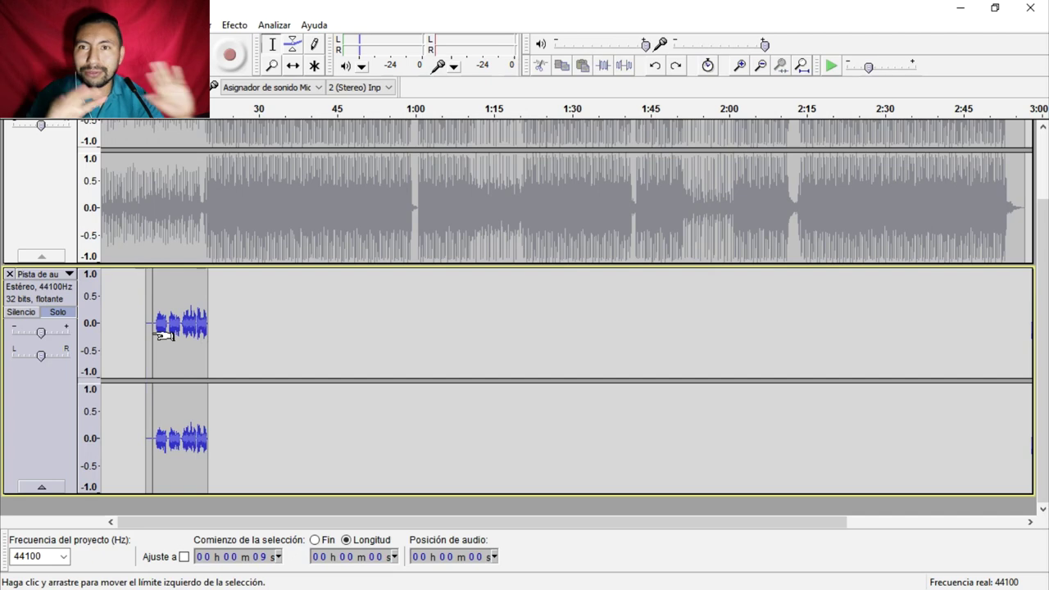
pyautogui.press('space')
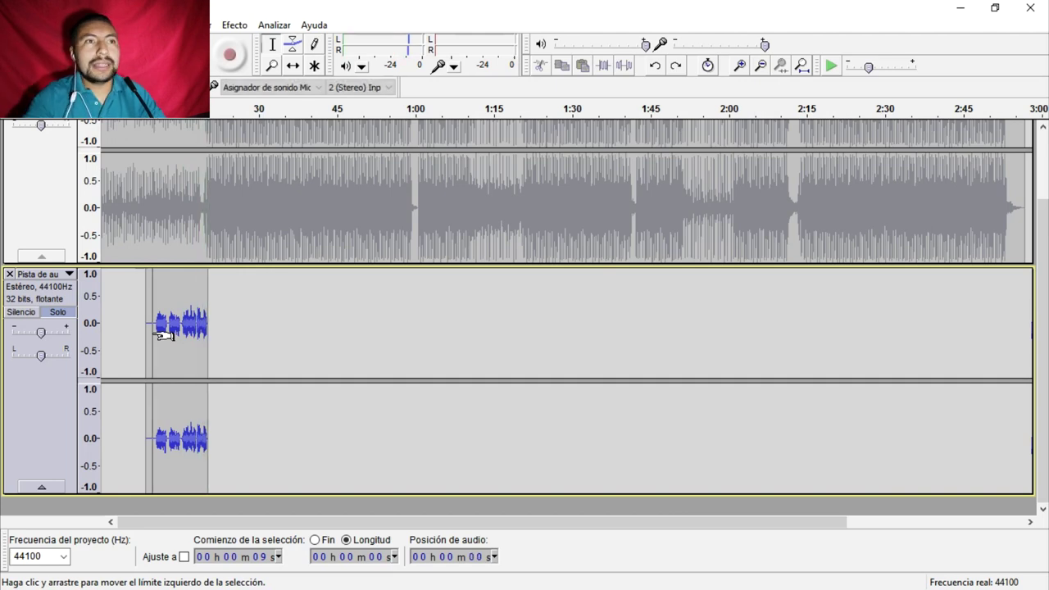
# Step: Redo all the undone vocal edits, through the effects and the gain change
pyautogui.click(678, 75)
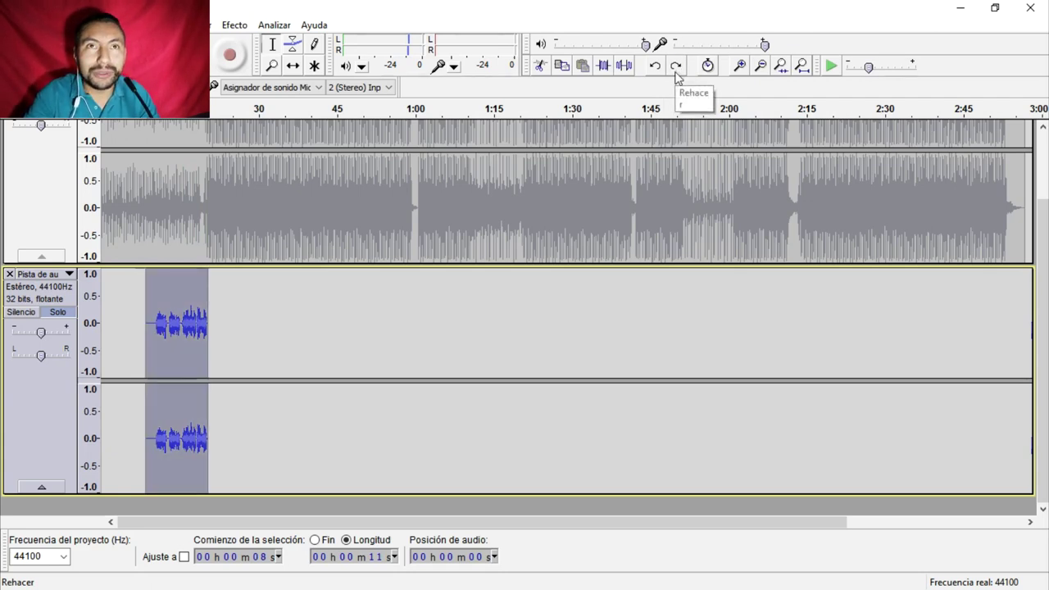
pyautogui.click(677, 77)
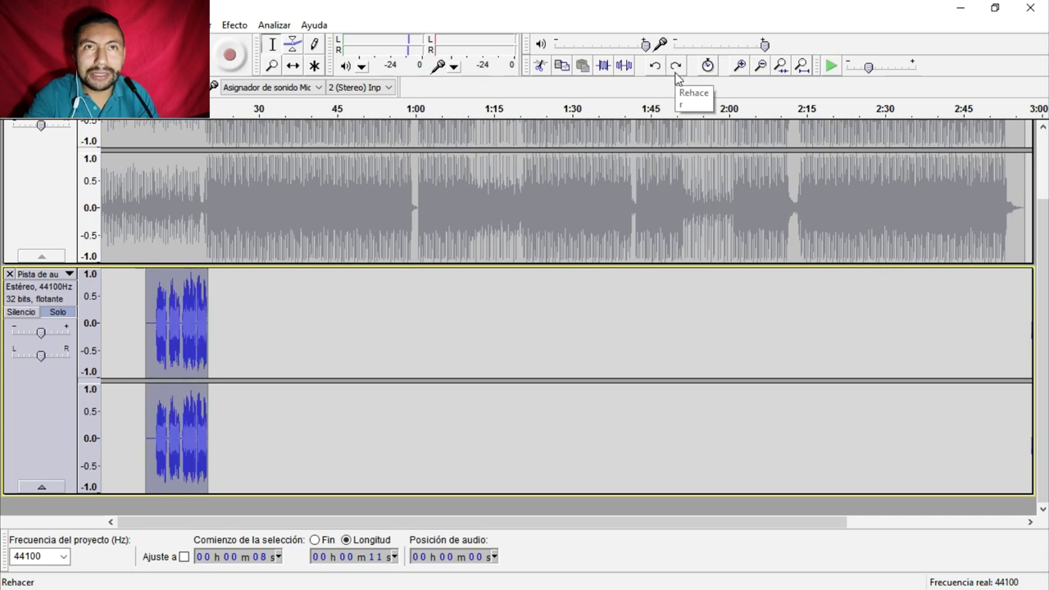
pyautogui.click(678, 76)
pyautogui.click(678, 76)
pyautogui.click(677, 76)
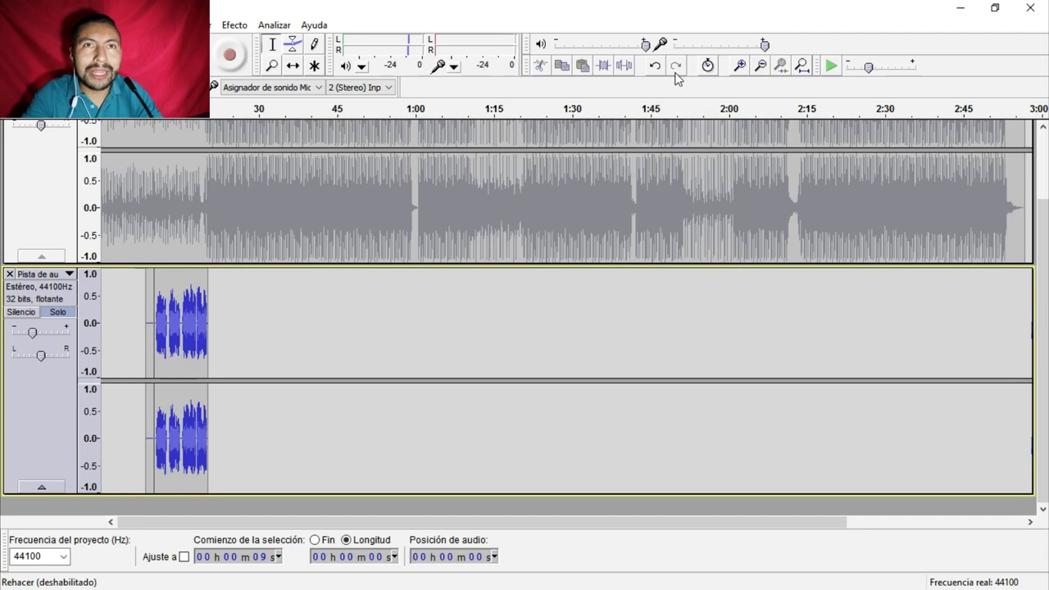
# Step: Turn off Solo on the vocal track and play the vocal with the backing track from about 9 seconds
pyautogui.click(59, 312)
pyautogui.click(191, 325)
pyautogui.click(152, 329)
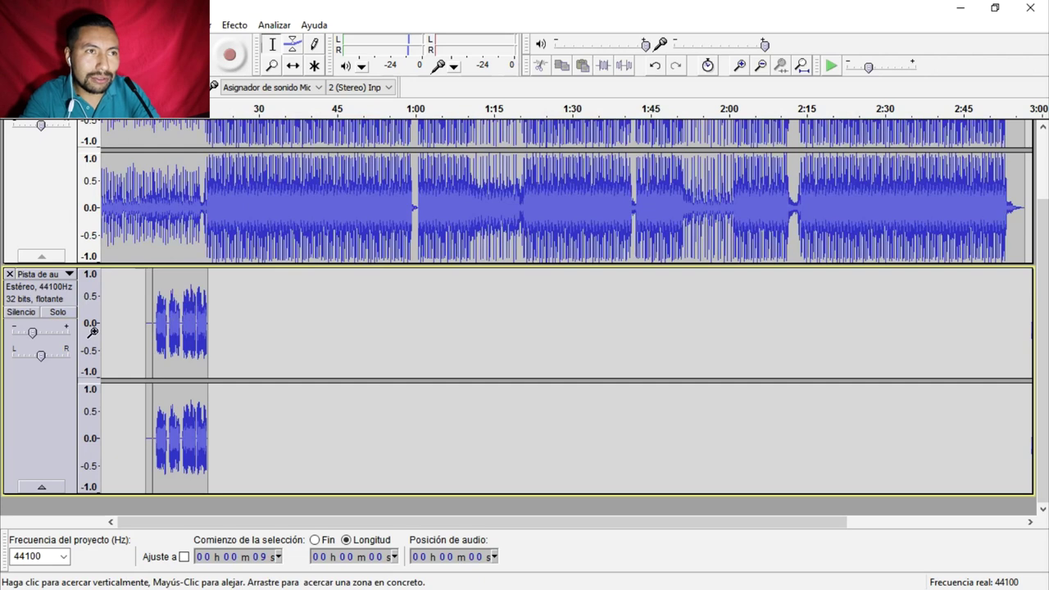
pyautogui.press('space')
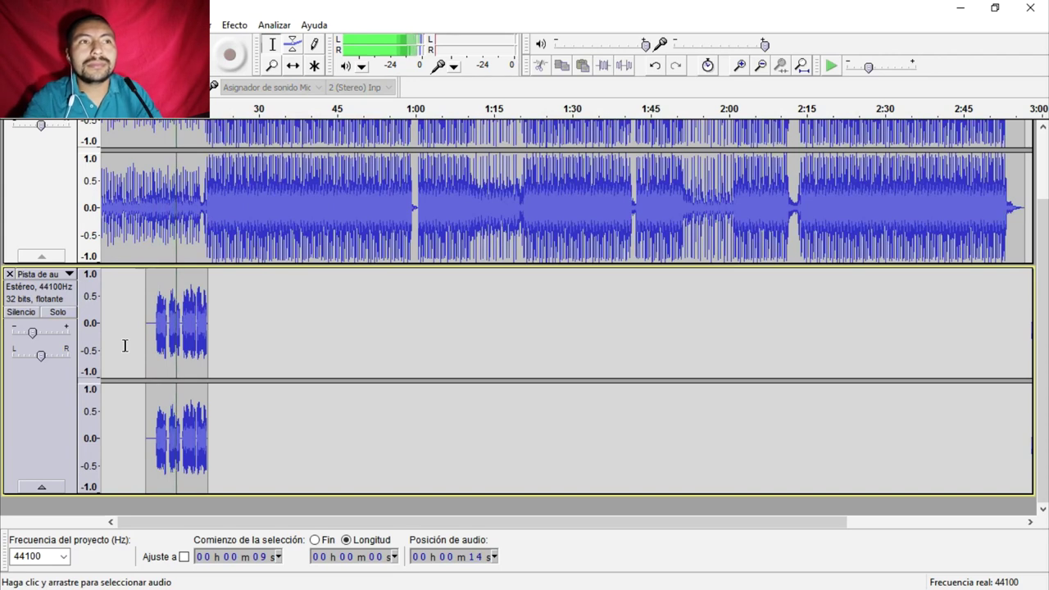
# Step: Toggle Solo on the vocal track to compare the vocal alone with the full mix, leaving Solo on
pyautogui.click(58, 314)
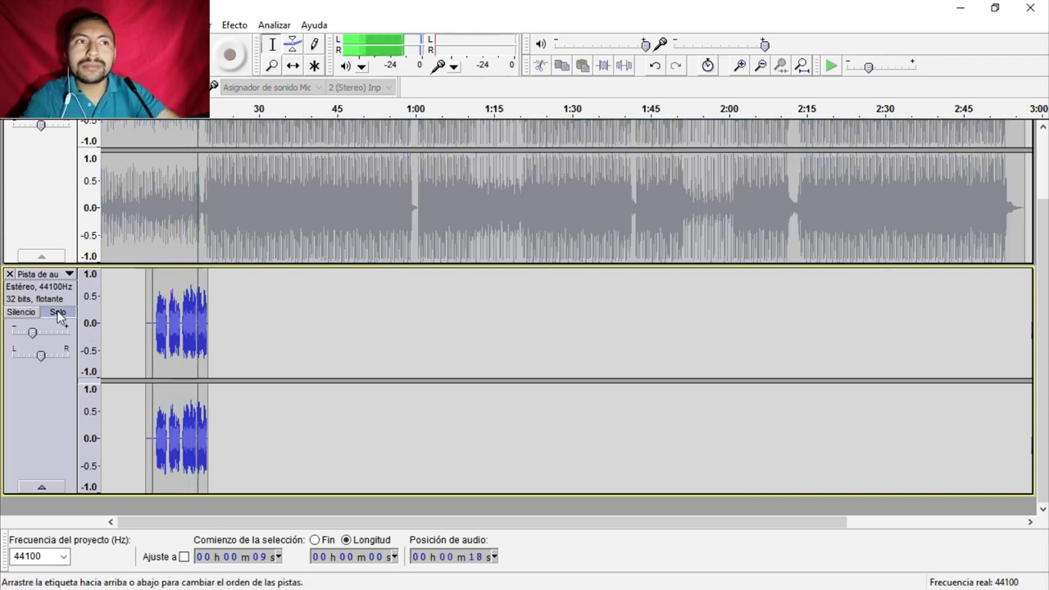
pyautogui.click(59, 314)
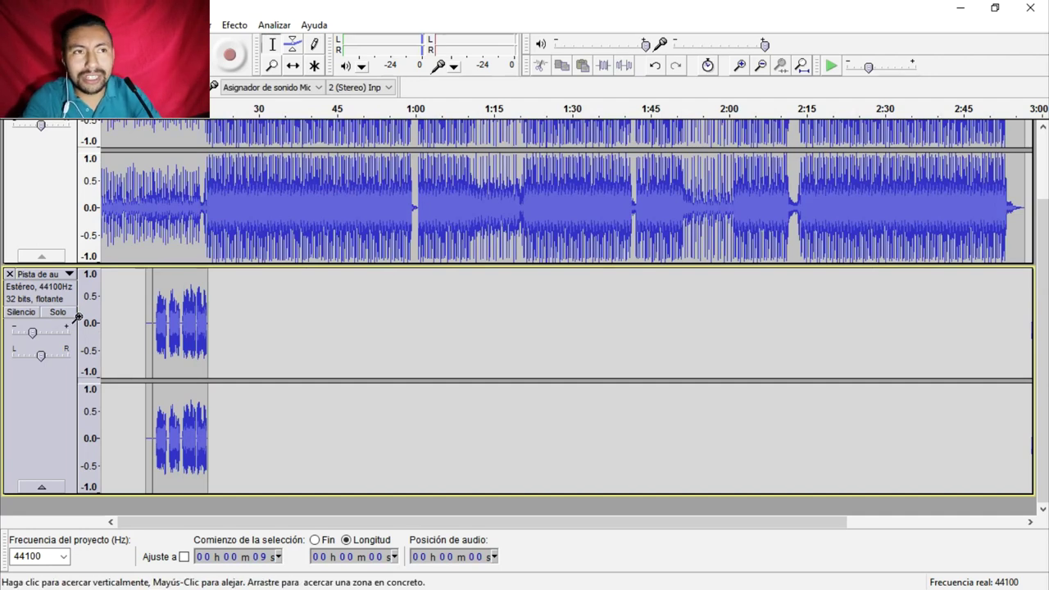
pyautogui.click(58, 314)
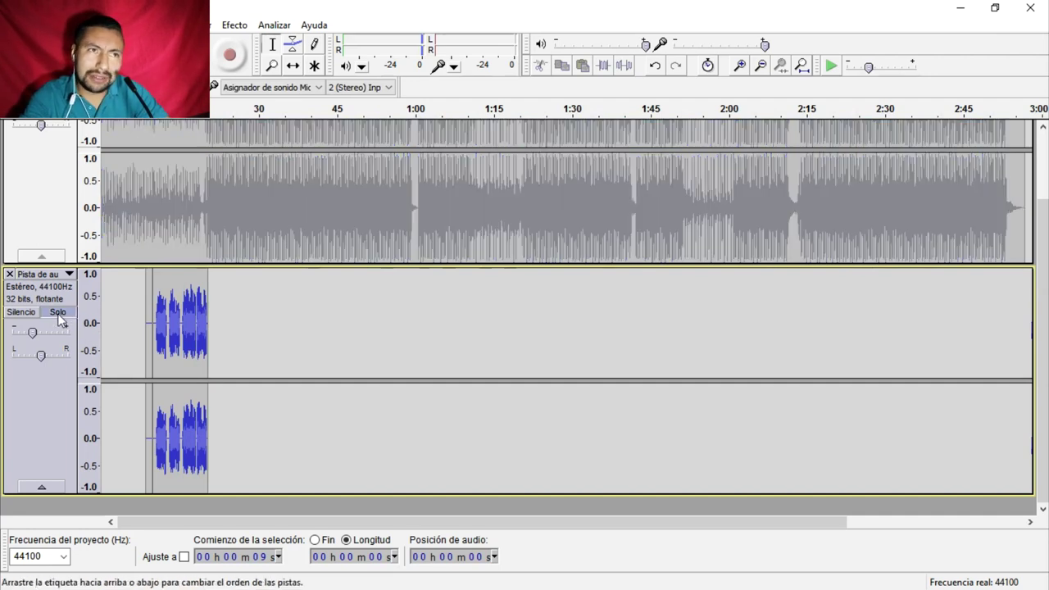
# Step: Play the vocal alone from about 9 seconds, stop playback, and turn Solo off on the vocal track
pyautogui.press('space')
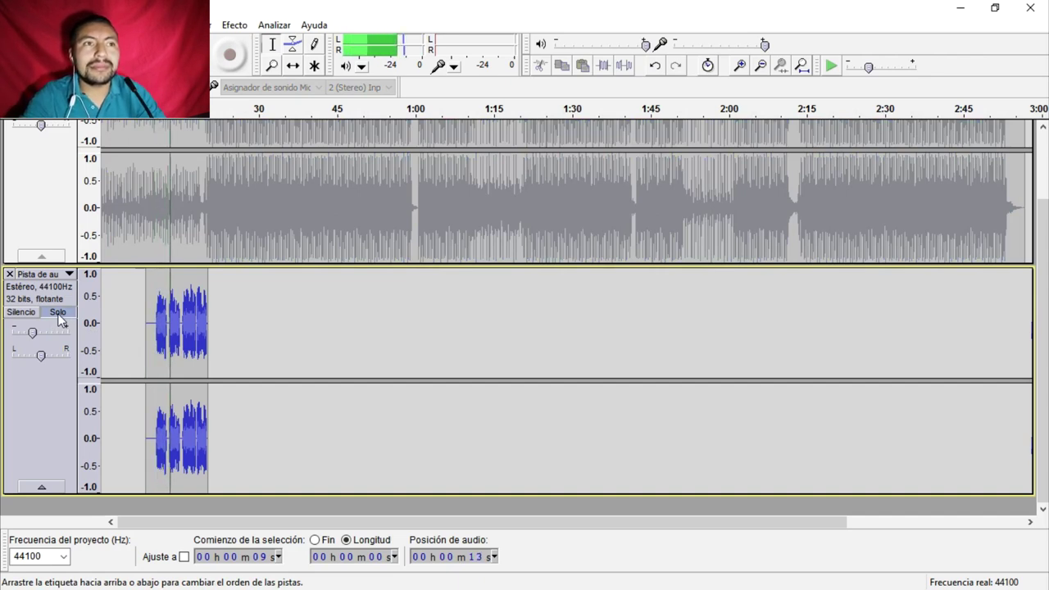
pyautogui.press('space')
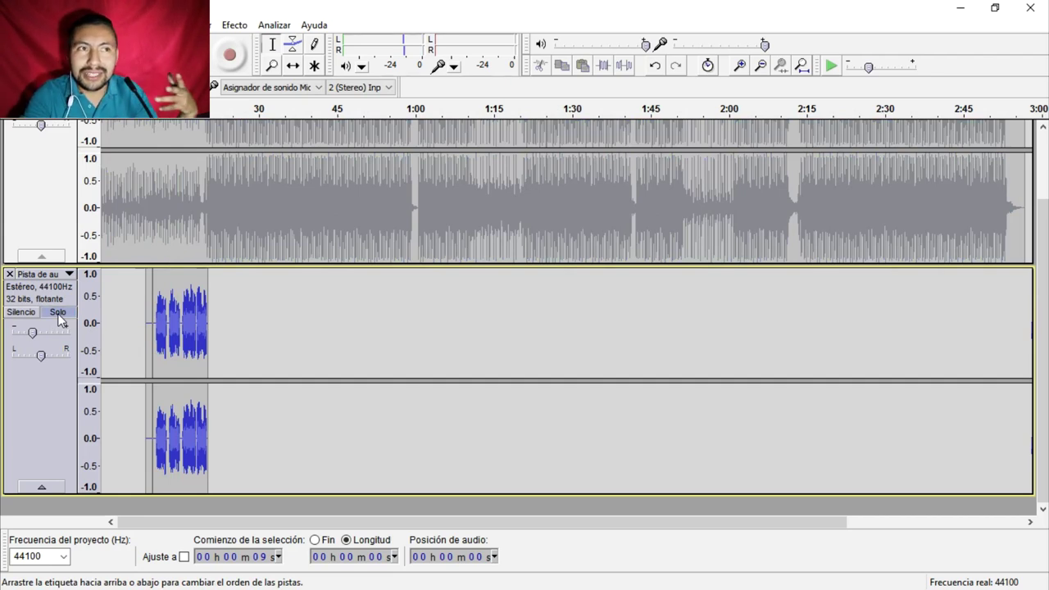
pyautogui.click(58, 315)
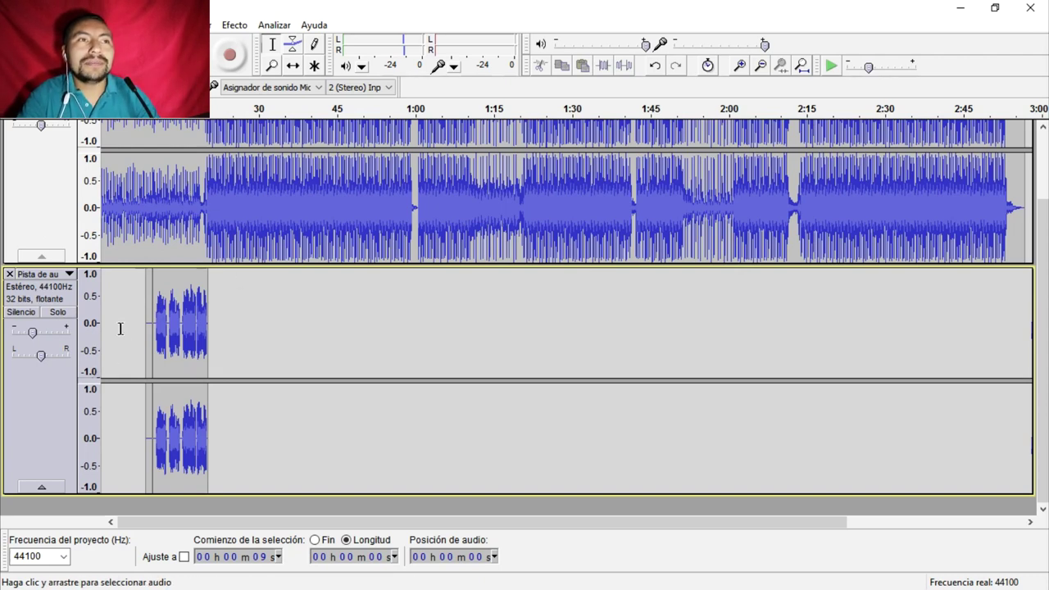
# Step: Play the backing track from about 1:58 to hear the repeated passage, and stop playback
pyautogui.doubleClick(168, 330)
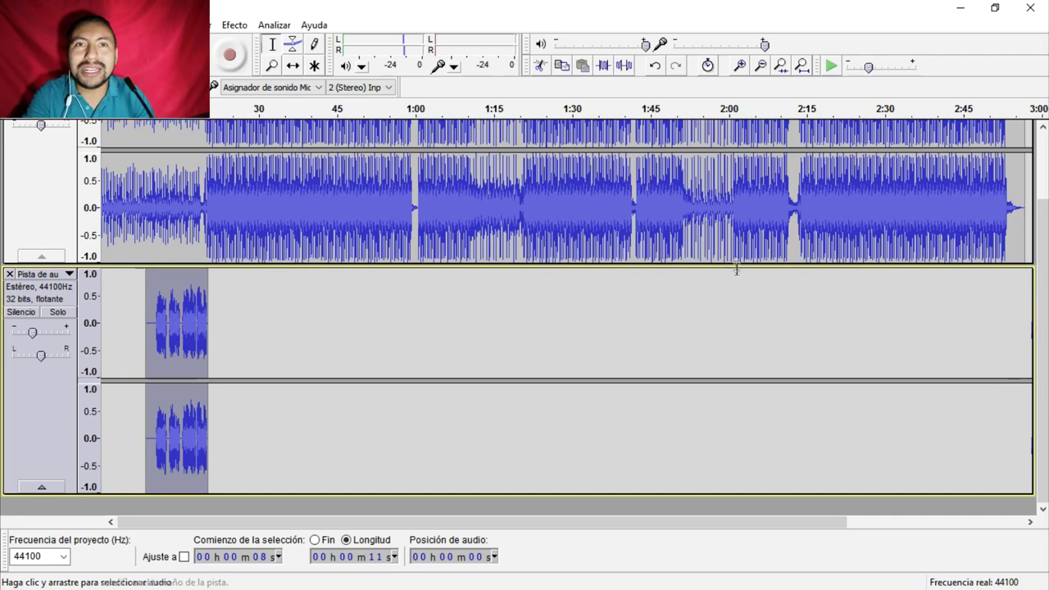
pyautogui.click(721, 237)
pyautogui.press('space')
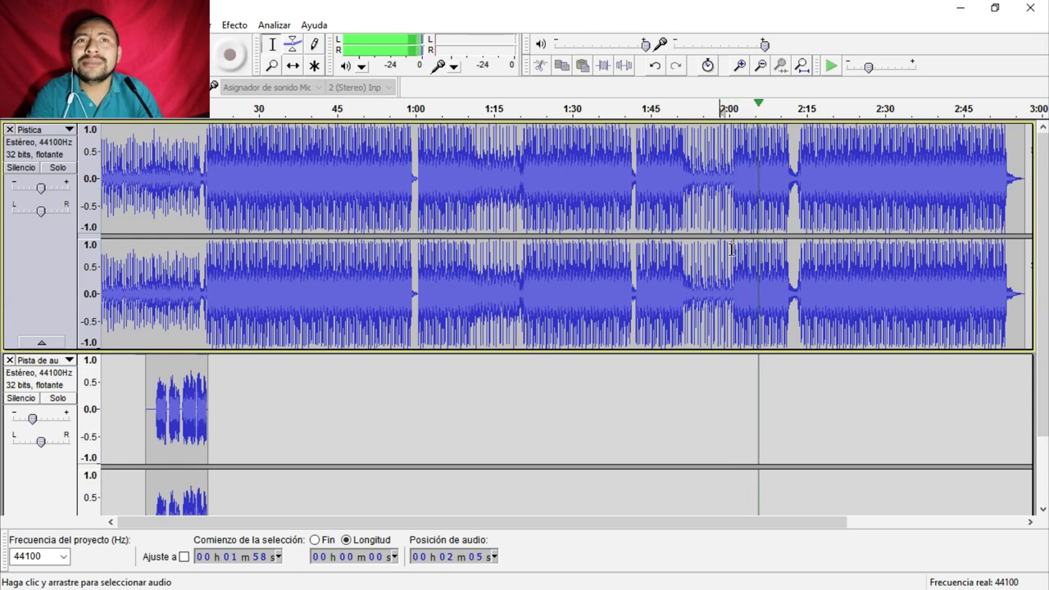
pyautogui.press('space')
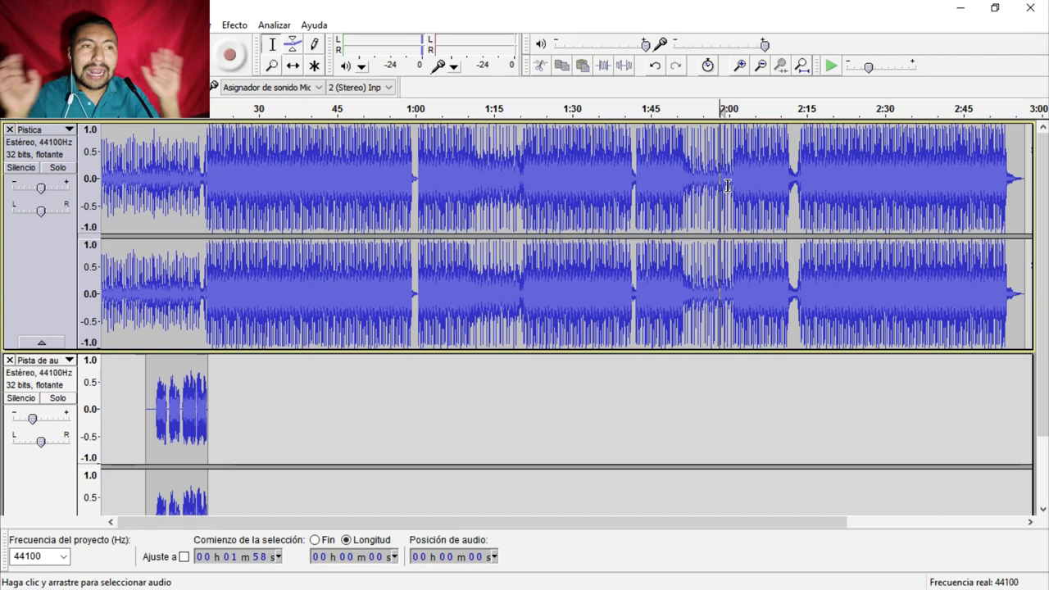
# Step: Examine the processed vocal clip starting at 0:08, and play the repeated passage from about 1:58
pyautogui.scroll(-2, 205, 393)
pyautogui.click(195, 410)
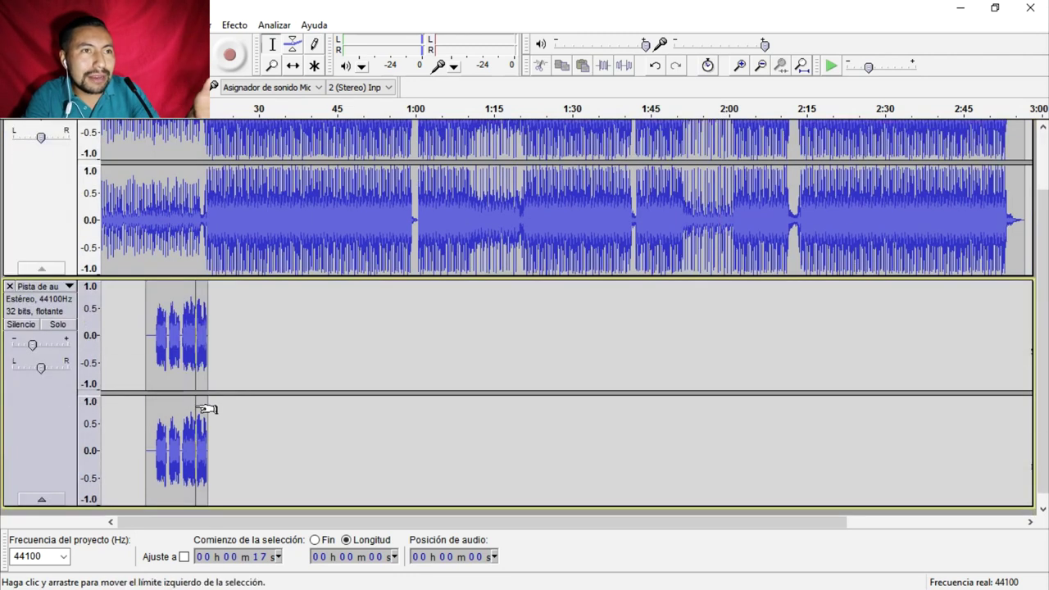
pyautogui.doubleClick(186, 354)
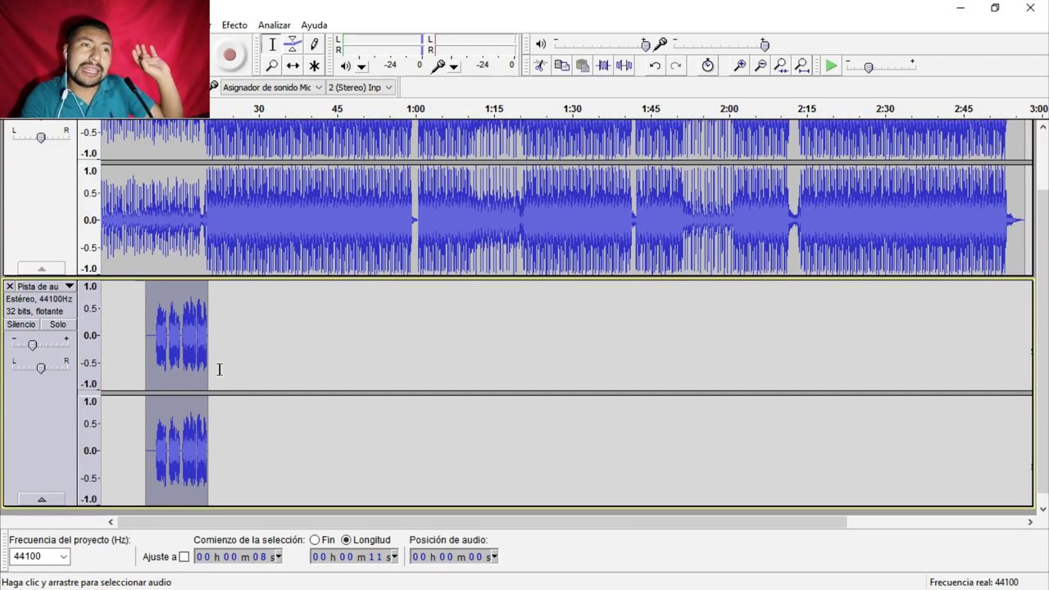
pyautogui.click(724, 307)
pyautogui.press('space')
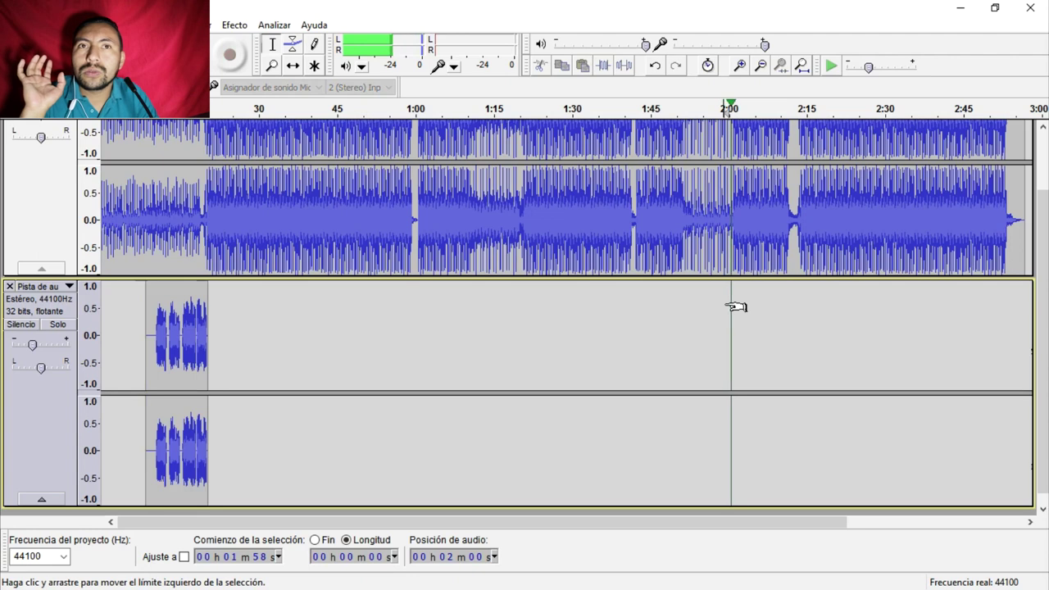
pyautogui.press('space')
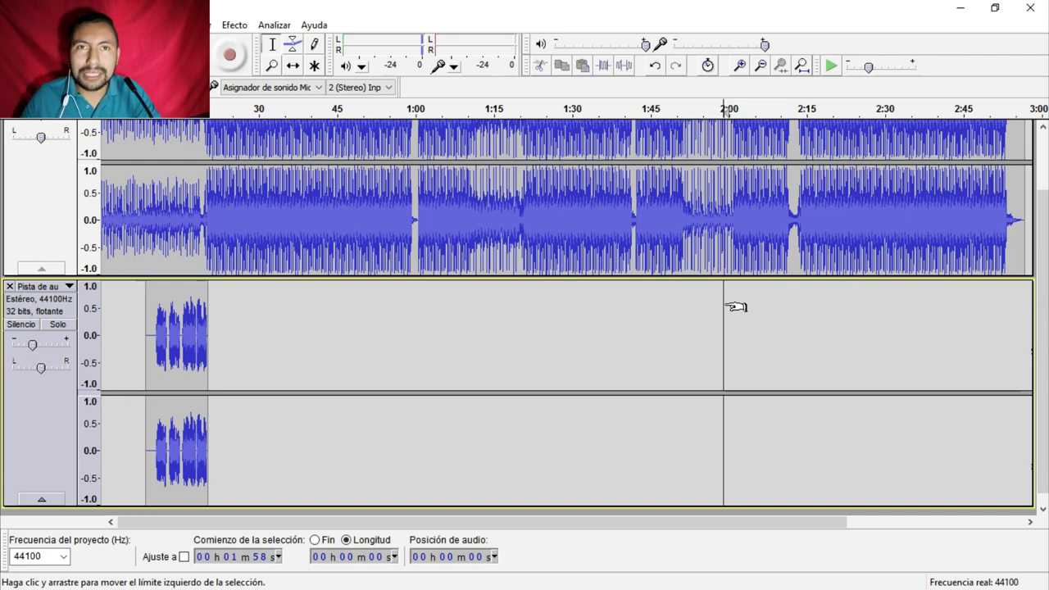
# Step: Record a guide vocal on a new track from about 1:58, redoing the first take with a shorter one
pyautogui.press('r')
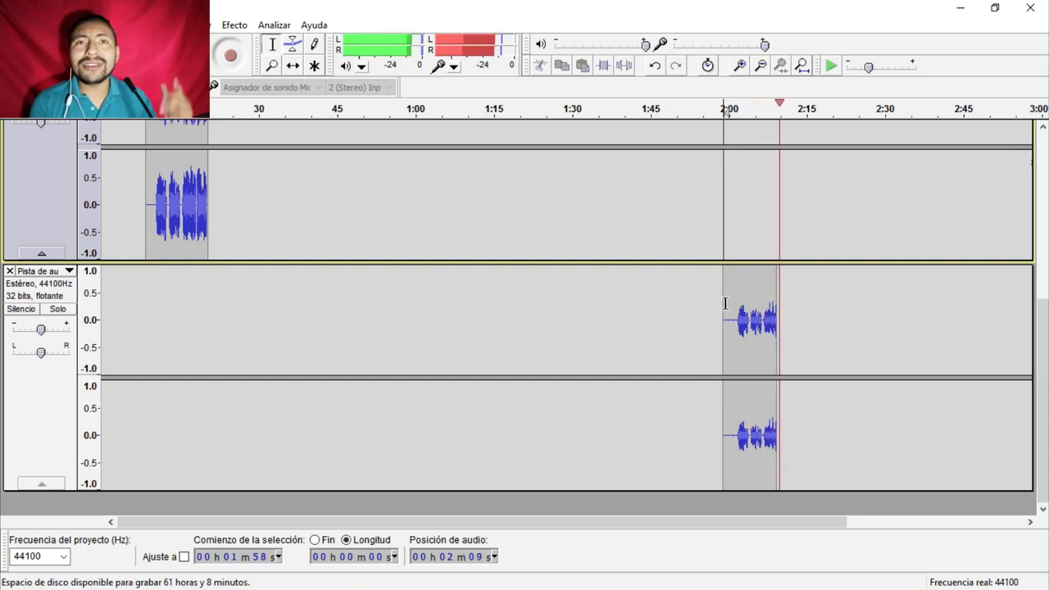
pyautogui.press('space')
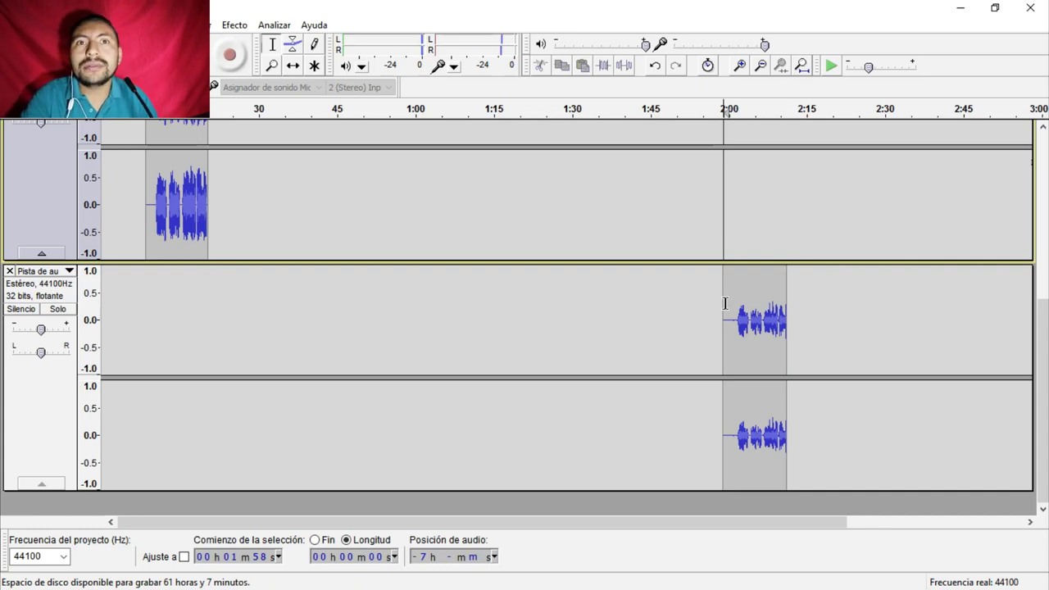
pyautogui.press('space')
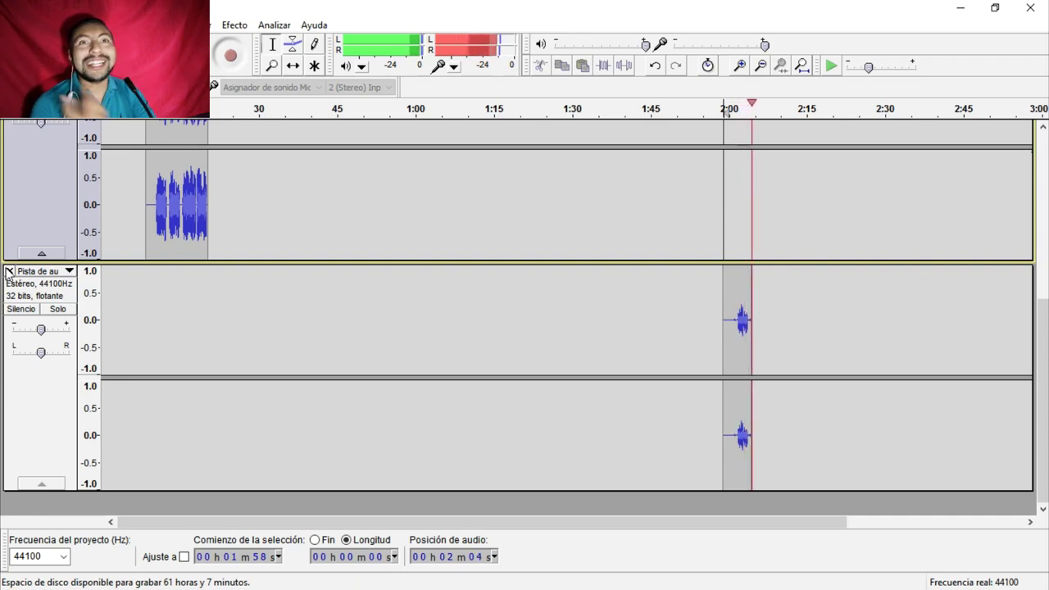
pyautogui.press('space')
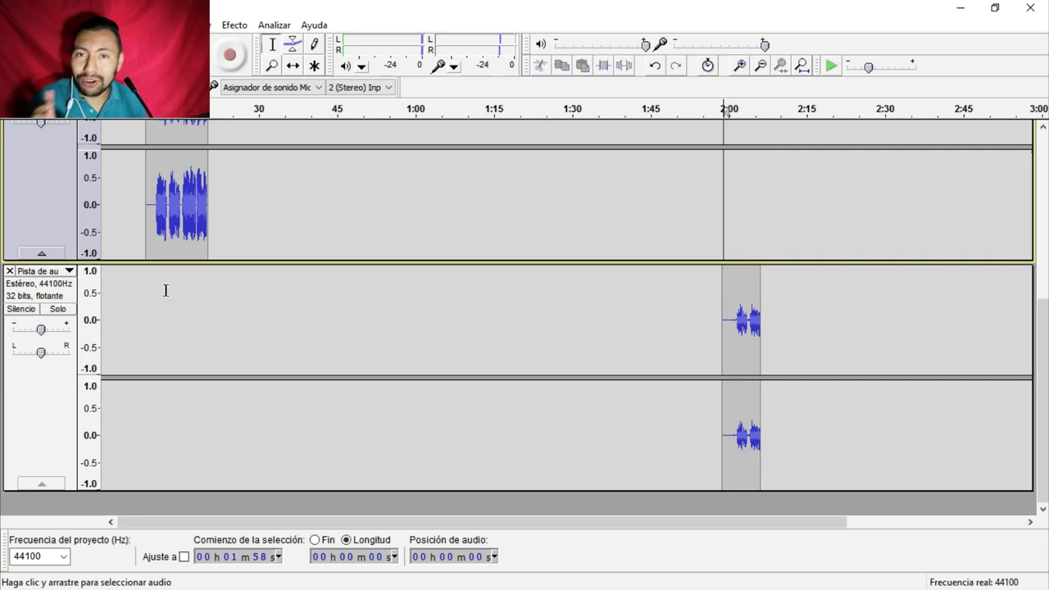
# Step: Copy the processed vocal clip starting at 0:08 and paste it on the same track at about 1:58
pyautogui.scroll(2, 165, 291)
pyautogui.doubleClick(180, 205)
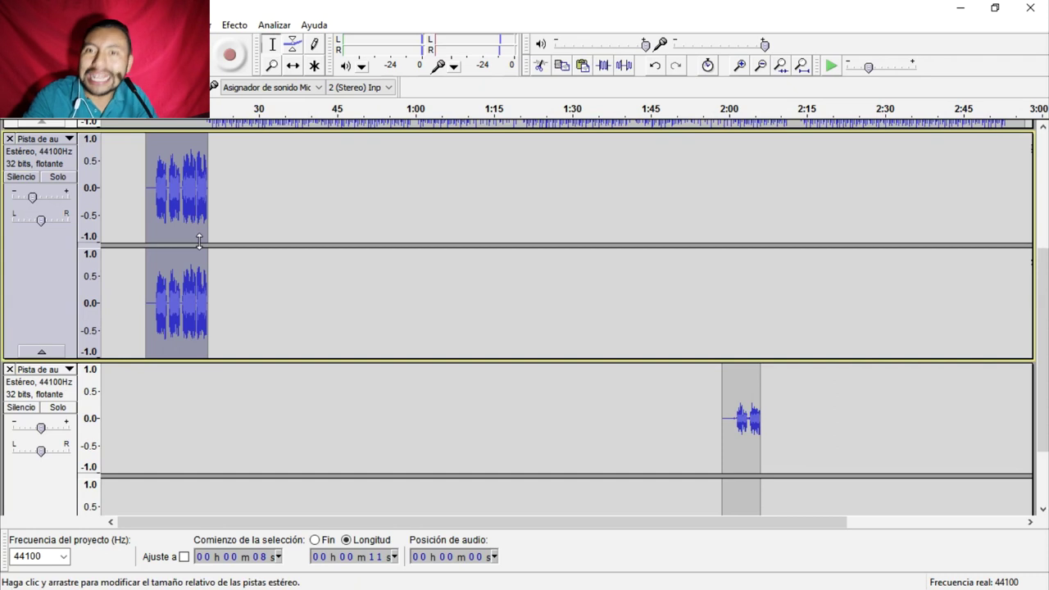
pyautogui.click(722, 344)
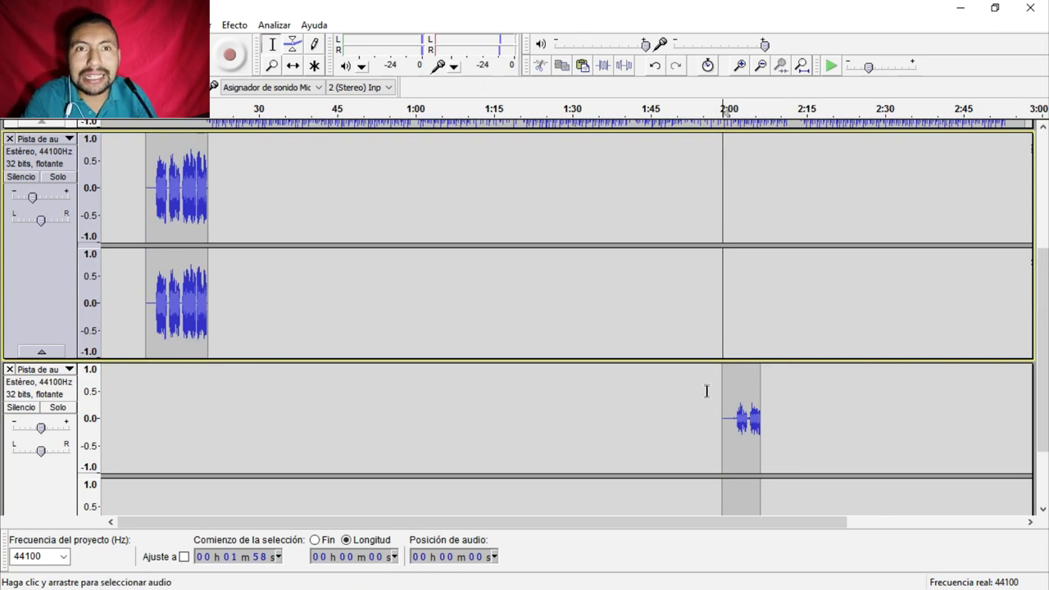
pyautogui.hotkey('ctrl', 'v')
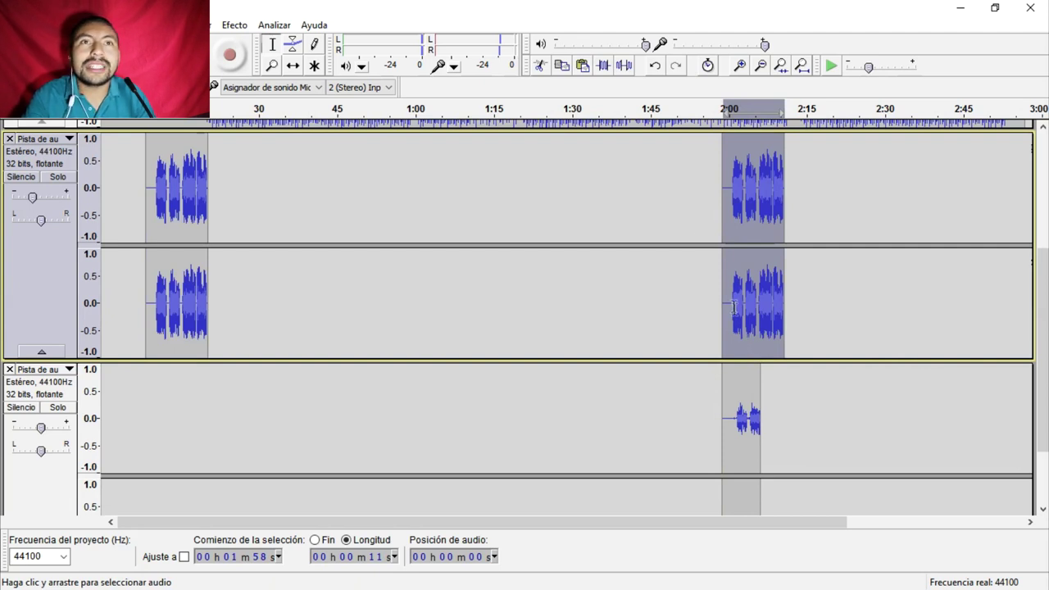
# Step: Copy about 0.3 seconds of silence ahead of the pasted vocal clip and insert it once there to delay the clip
pyautogui.click(741, 66)
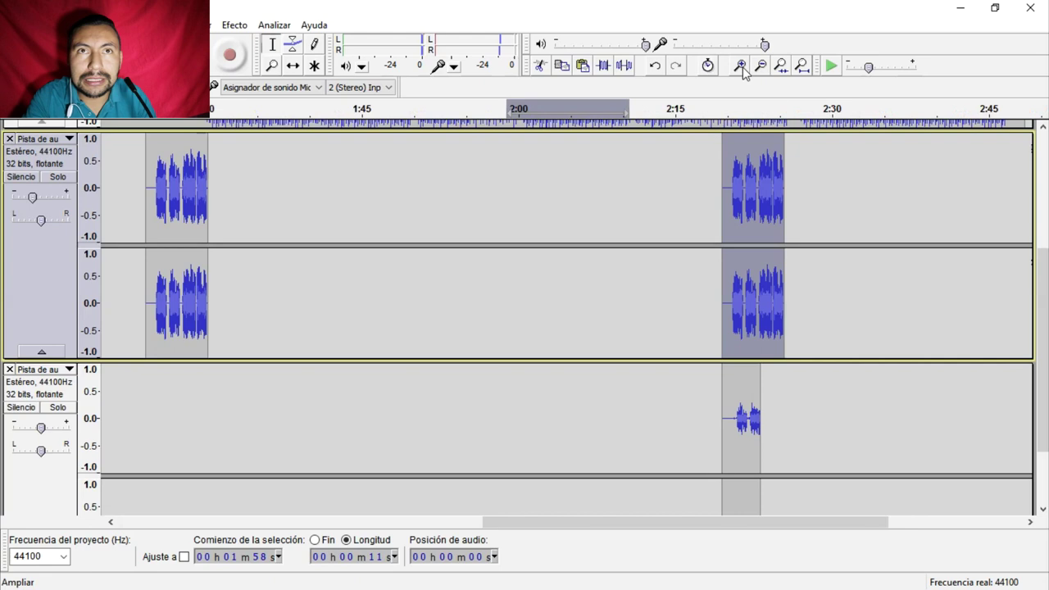
pyautogui.click(741, 66)
pyautogui.click(741, 65)
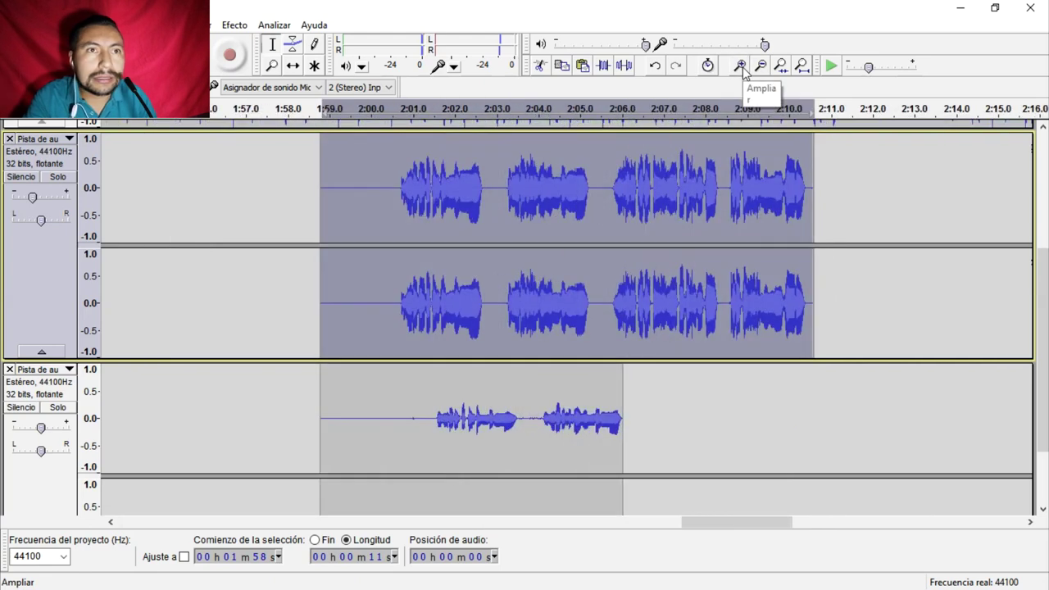
pyautogui.click(742, 67)
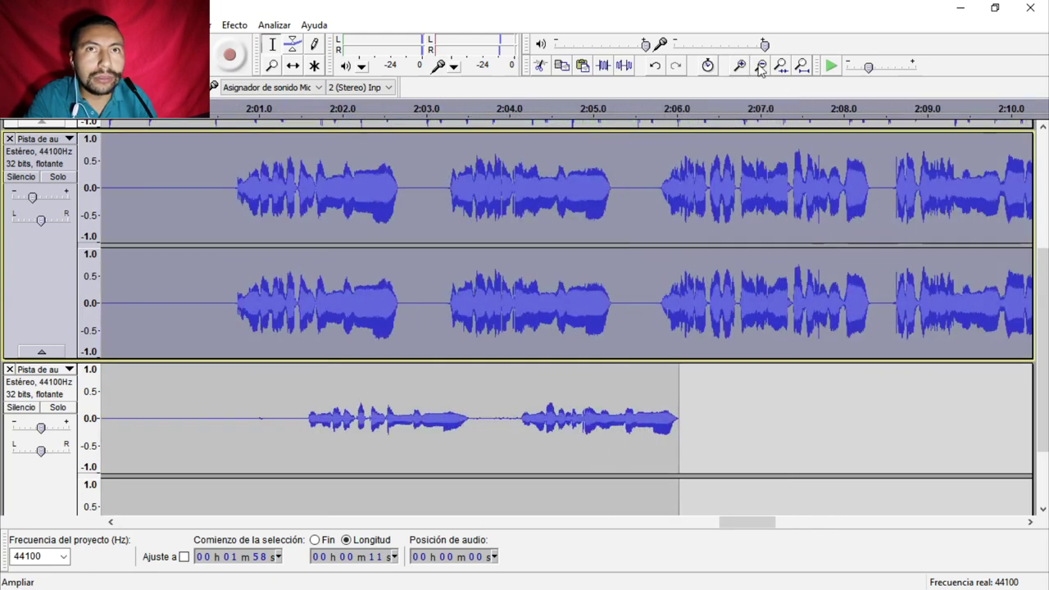
pyautogui.click(761, 67)
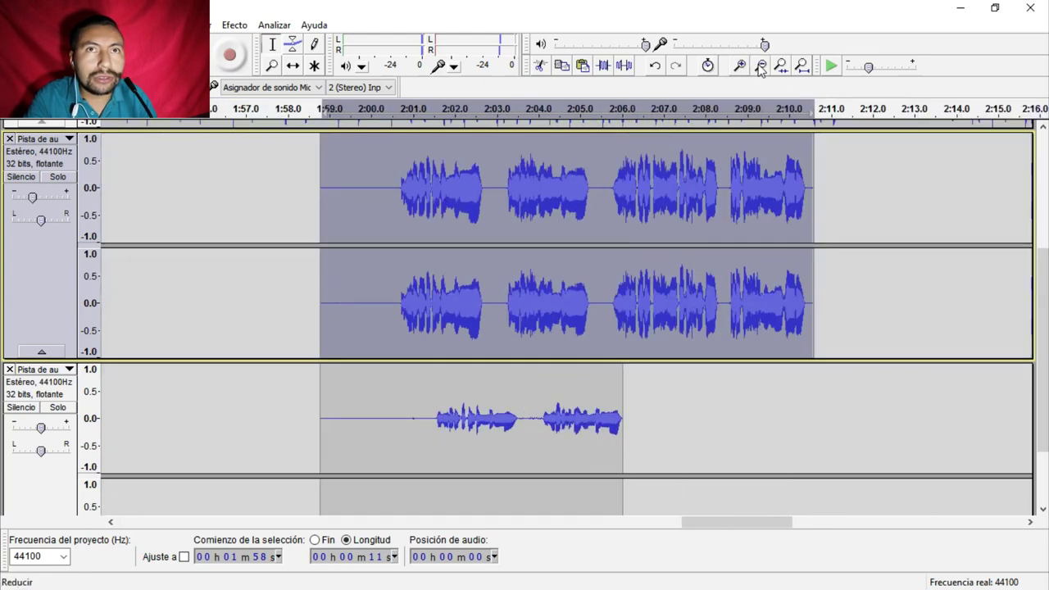
pyautogui.click(310, 260)
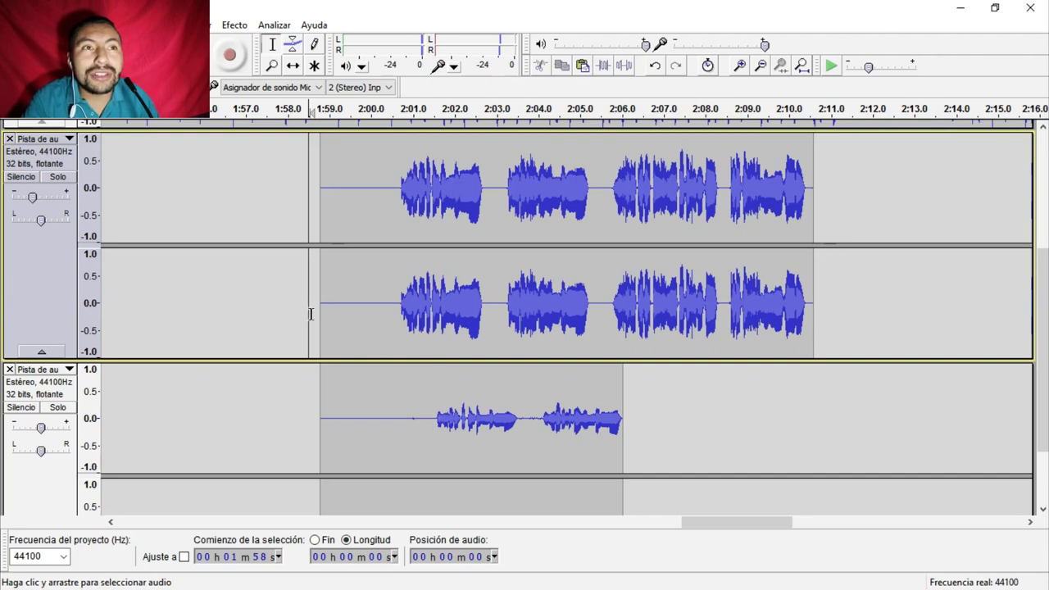
pyautogui.moveTo(310, 315); pyautogui.dragTo(297, 314)
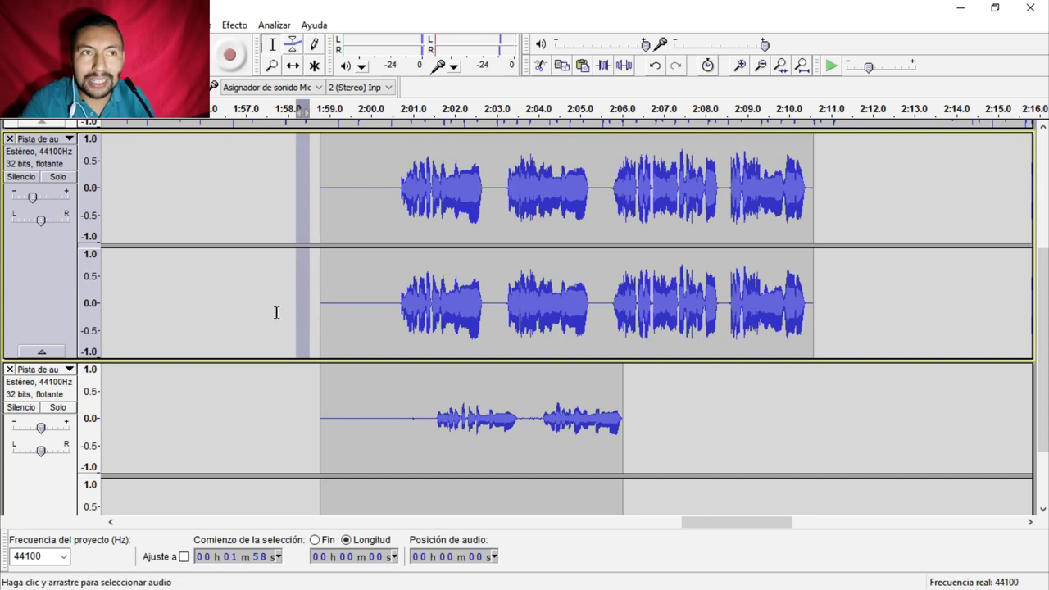
pyautogui.click(276, 312)
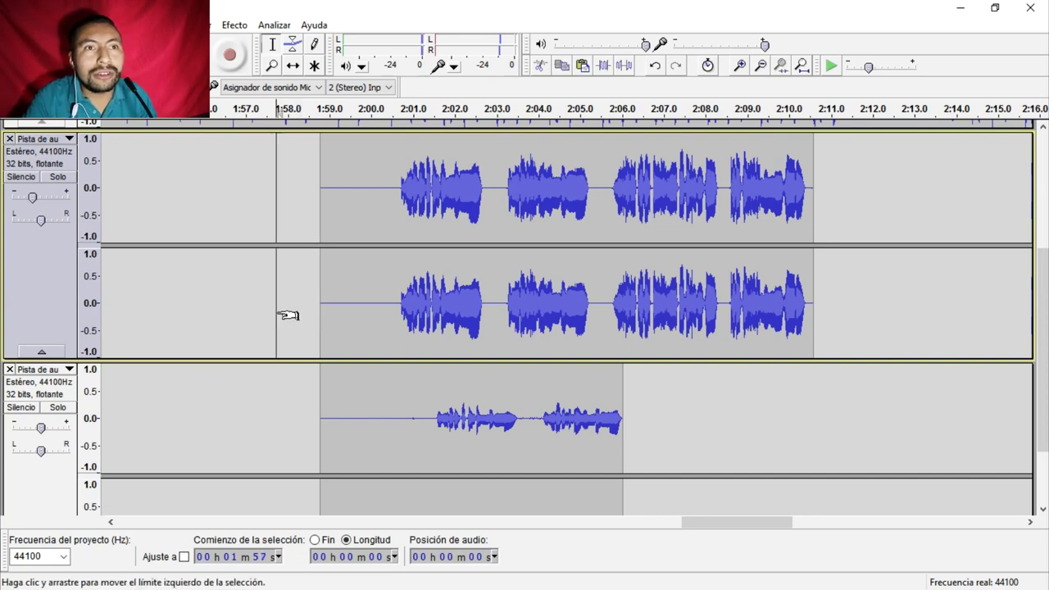
pyautogui.hotkey('ctrl', 'v')
pyautogui.click(373, 332)
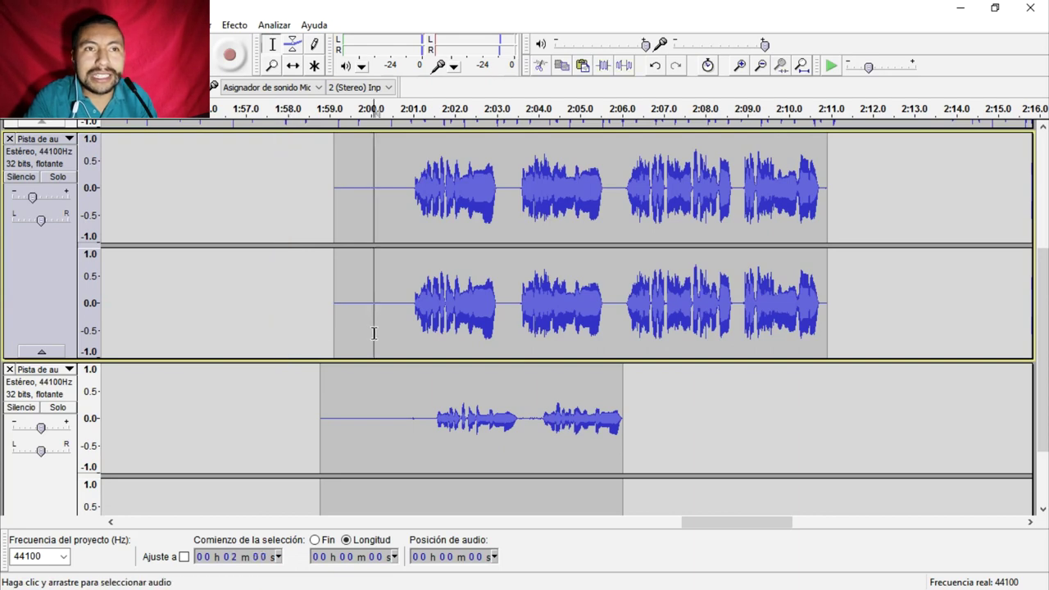
# Step: Insert the copied silence two more times ahead of the pasted clip to bring it closer to the guide vocal
pyautogui.click(260, 336)
pyautogui.hotkey('ctrl', 'v')
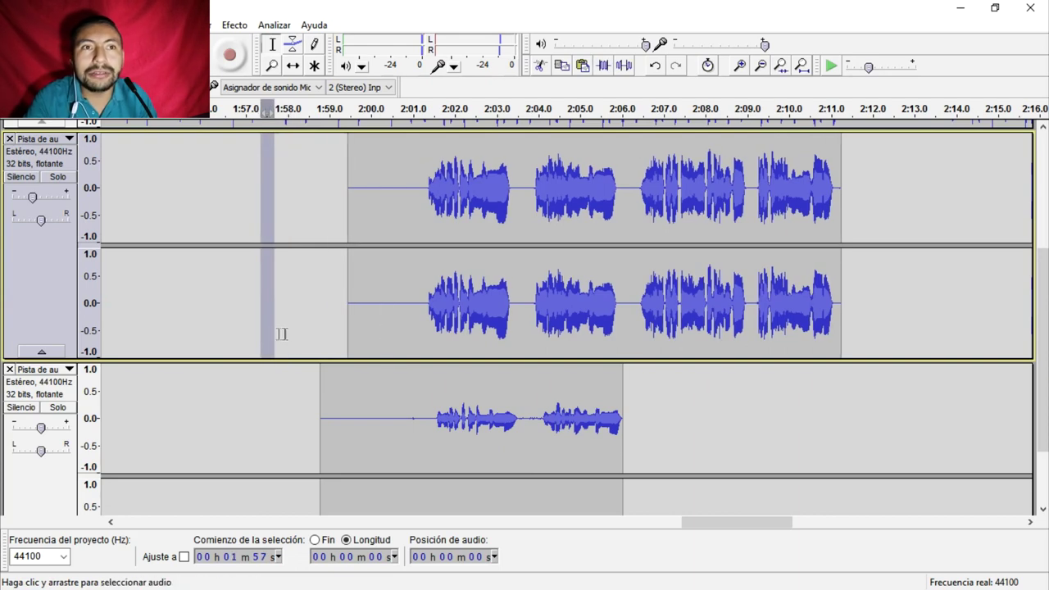
pyautogui.click(299, 333)
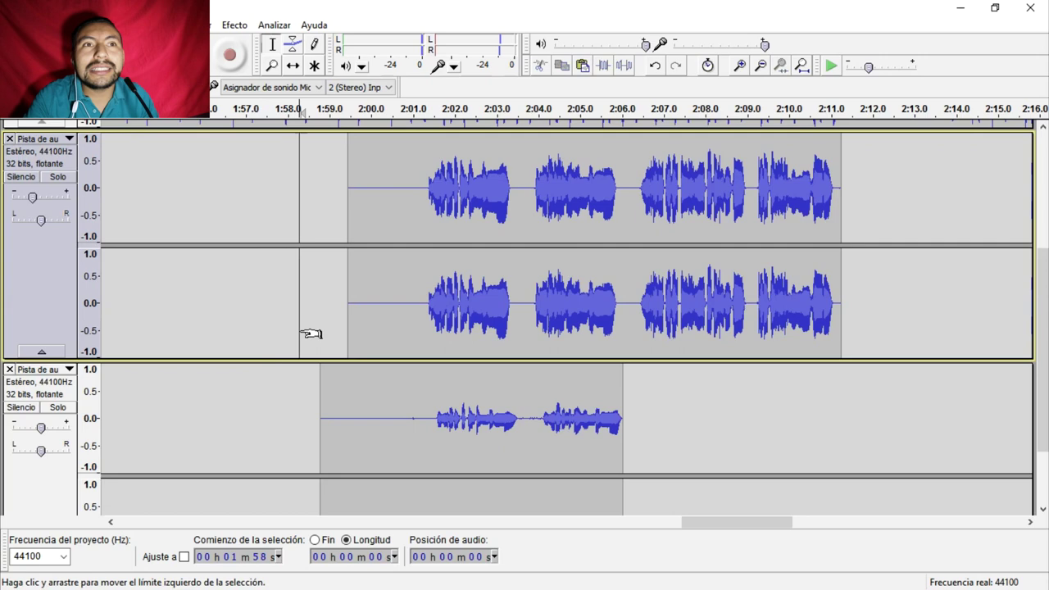
pyautogui.hotkey('ctrl', 'v')
pyautogui.click(343, 330)
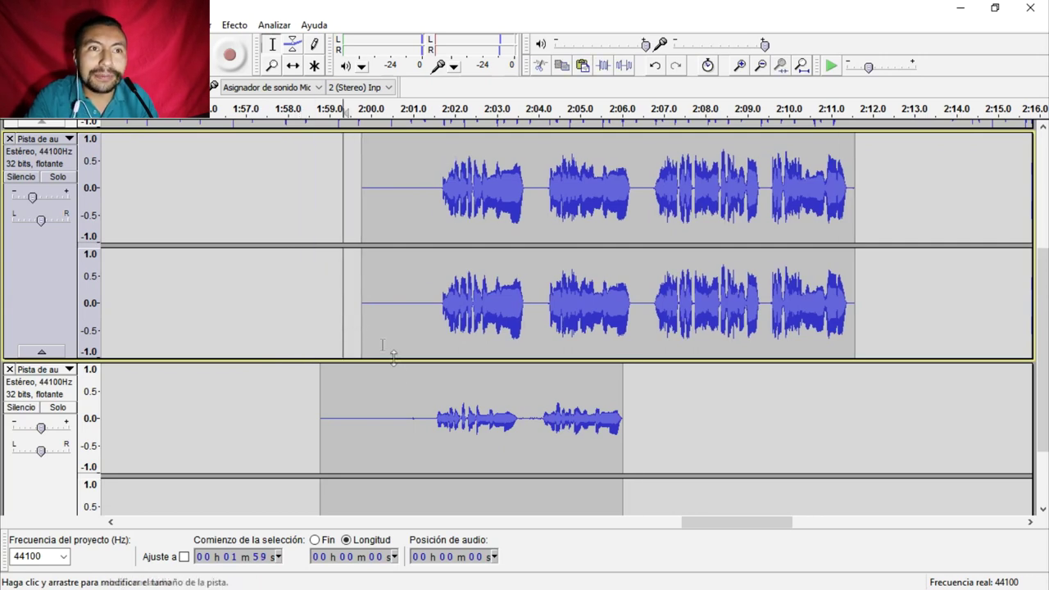
# Step: Play both vocals together from about 2:01 to check their alignment, and stop playback
pyautogui.scroll(-2, 410, 369)
pyautogui.click(424, 406)
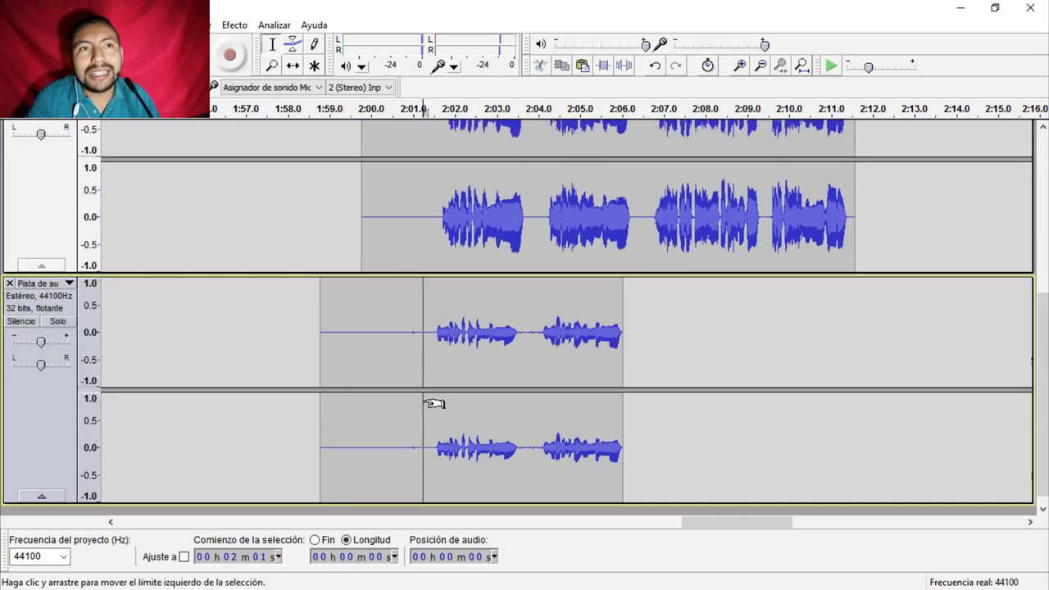
pyautogui.press('space')
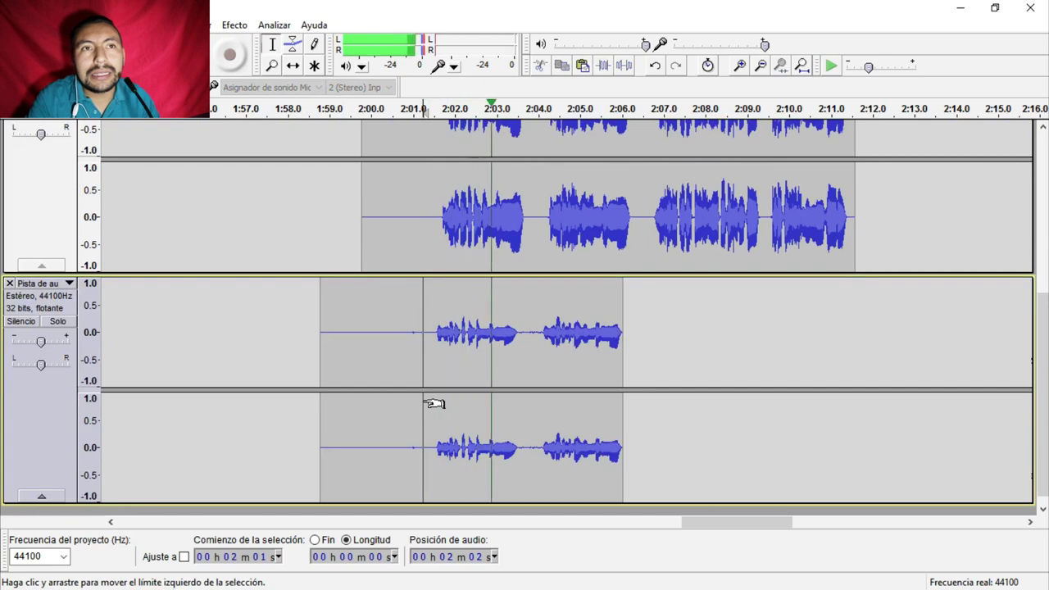
pyautogui.press('space')
# Step: Delete a sliver of silence of about 0.05 seconds just before the pasted vocal clip to advance it slightly
pyautogui.scroll(2, 433, 403)
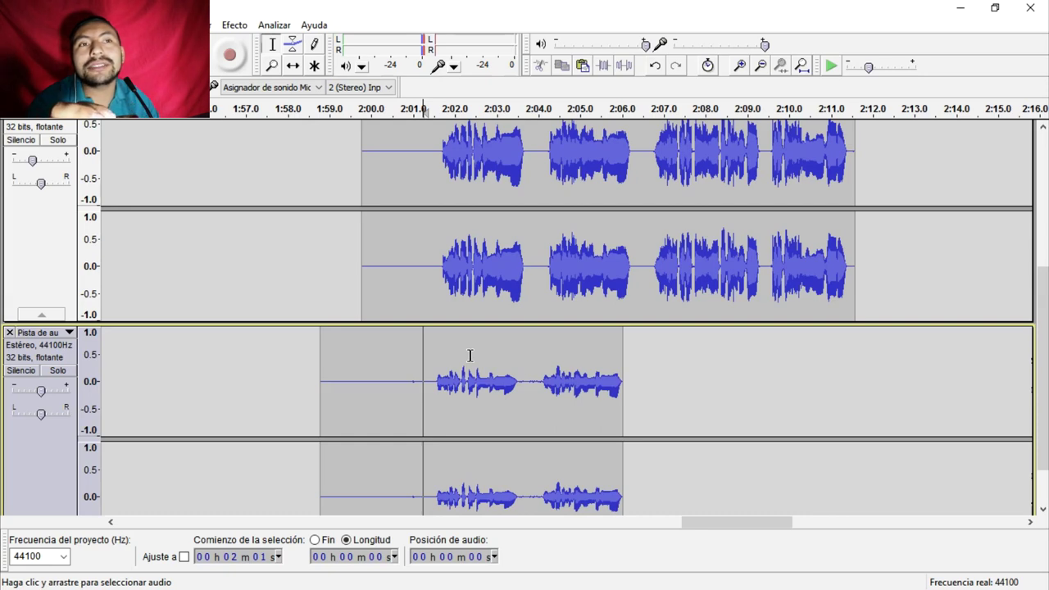
pyautogui.scroll(1, 469, 355)
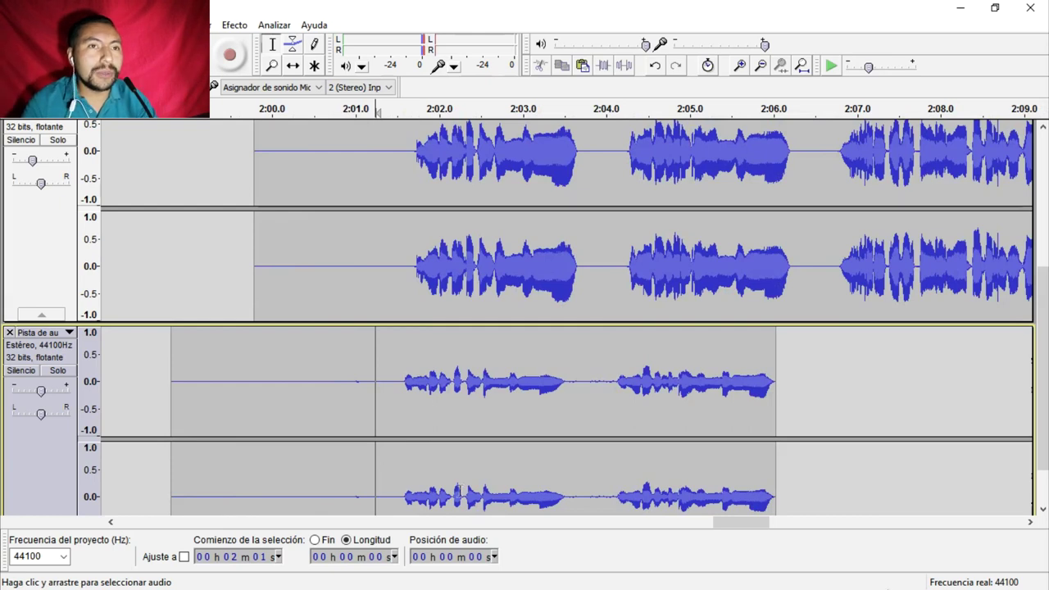
pyautogui.click(241, 281)
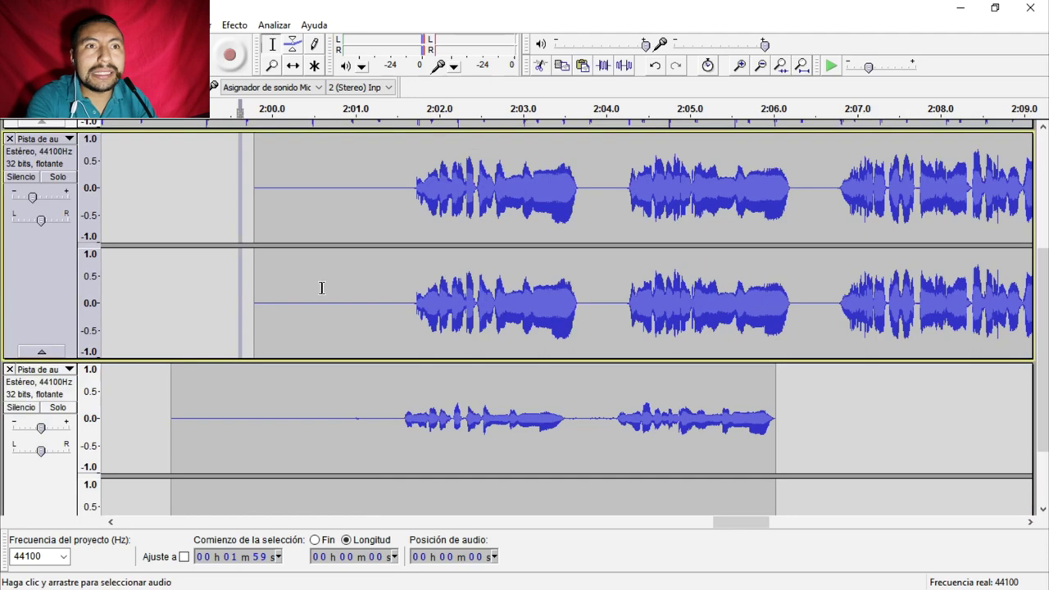
pyautogui.press('Delete')
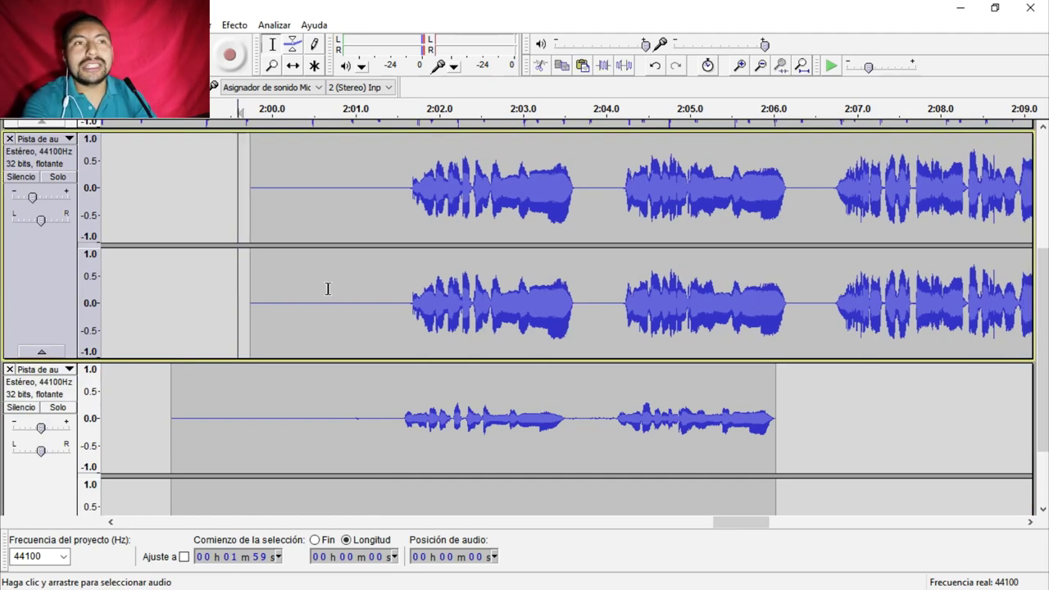
# Step: Remove about another 0.1 seconds of silence before the pasted clip so its waveform lines up with the guide vocal
pyautogui.hotkey('shift', 'Left')
pyautogui.hotkey('shift', 'Left')
pyautogui.hotkey('shift', 'Left')
pyautogui.hotkey('shift', 'Left')
pyautogui.hotkey('shift', 'Left')
pyautogui.hotkey('shift', 'Left')
pyautogui.hotkey('shift', 'Left')
pyautogui.hotkey('shift', 'Left')
pyautogui.press('Delete')
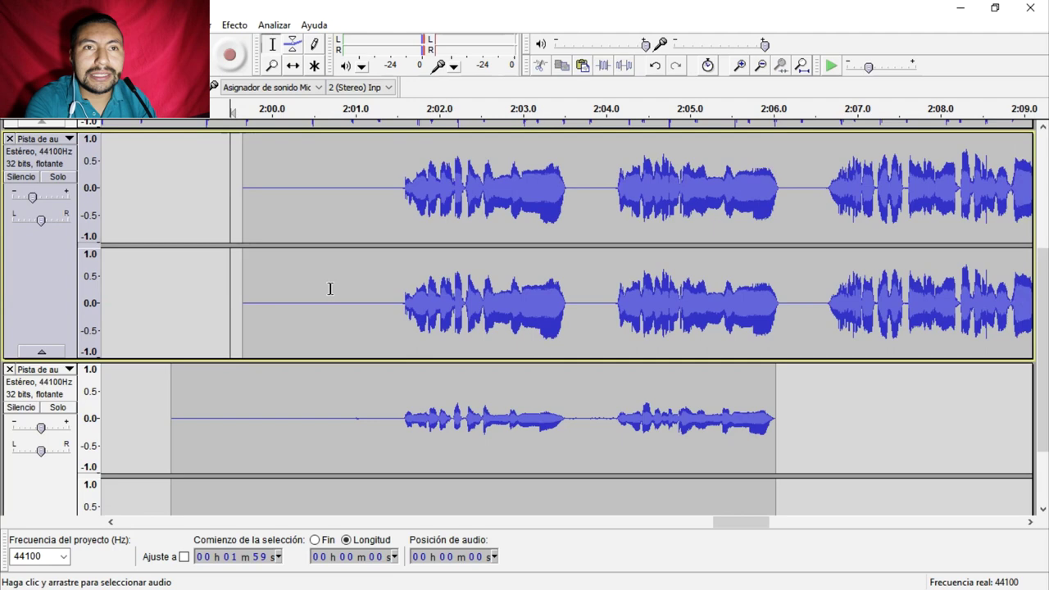
# Step: Play both vocals together from about 2:01 to check the corrected alignment, and stop playback
pyautogui.click(340, 344)
pyautogui.press('space')
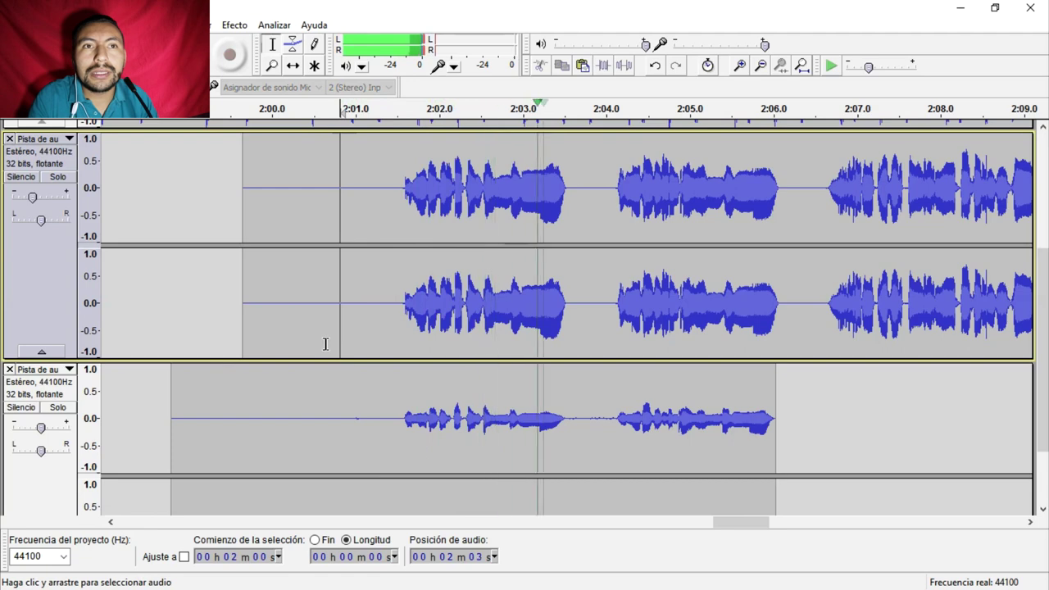
pyautogui.press('space')
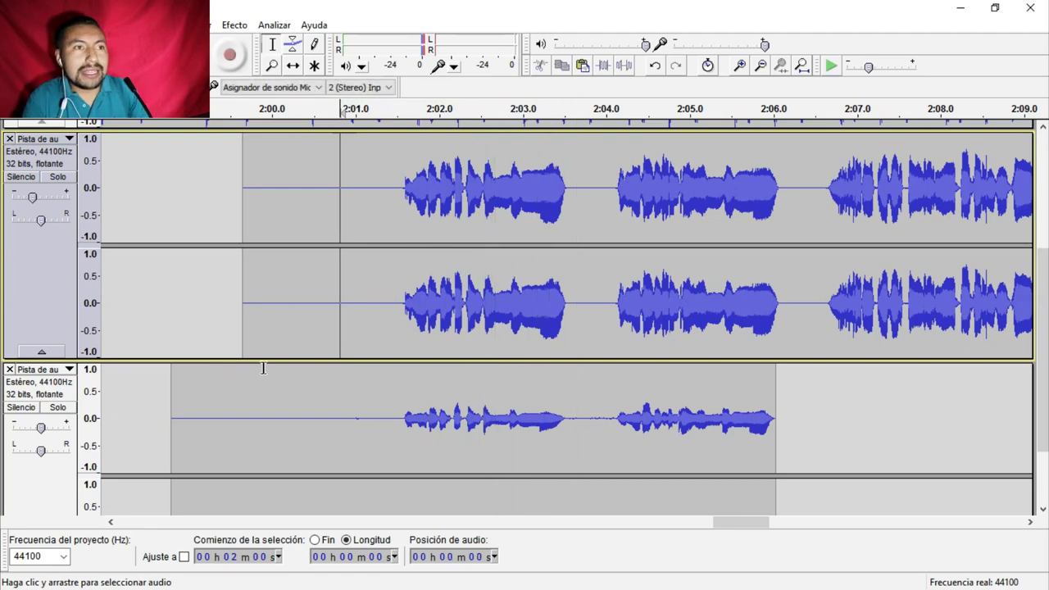
# Step: Mute the guide vocal track and play the pasted clip over the backing track from about 2:01
pyautogui.click(25, 407)
pyautogui.press('space')
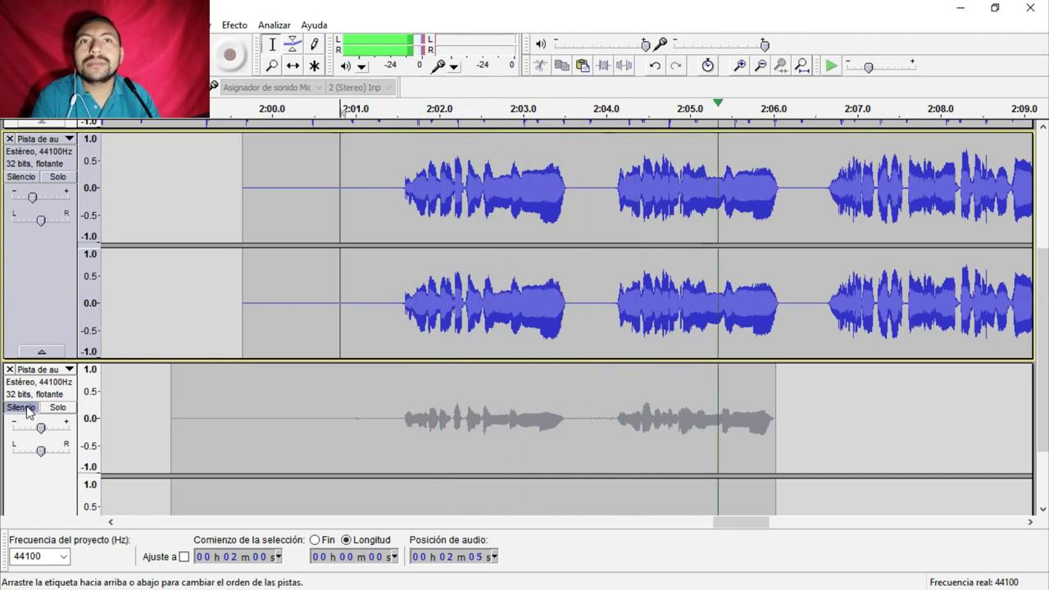
pyautogui.press('space')
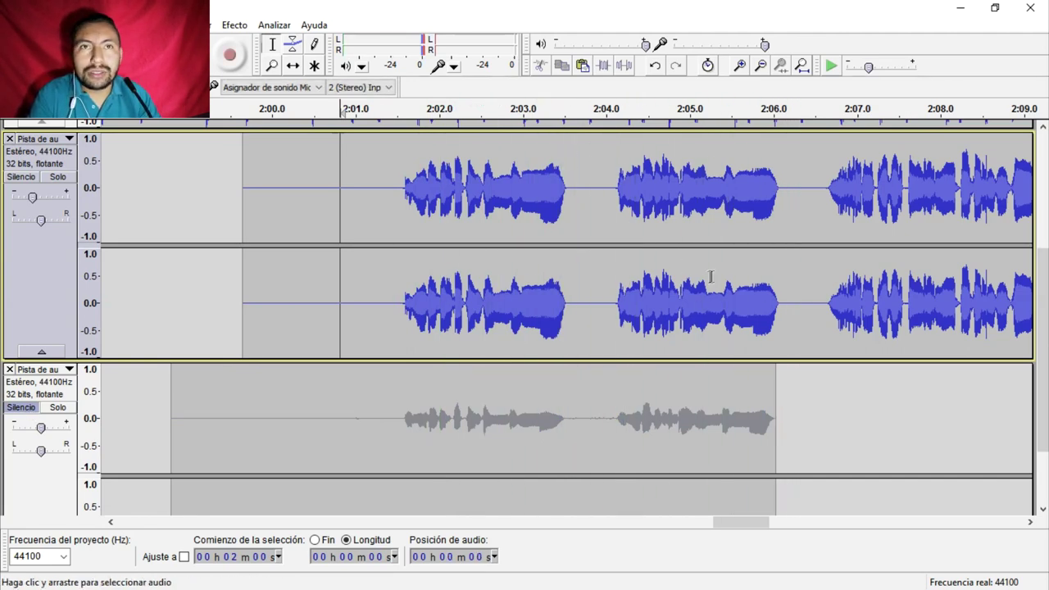
# Step: Try delaying the pasted vocal clip by inserting about 0.1 seconds of silence ahead of it, near 1:59.5
pyautogui.scroll(3, 738, 250)
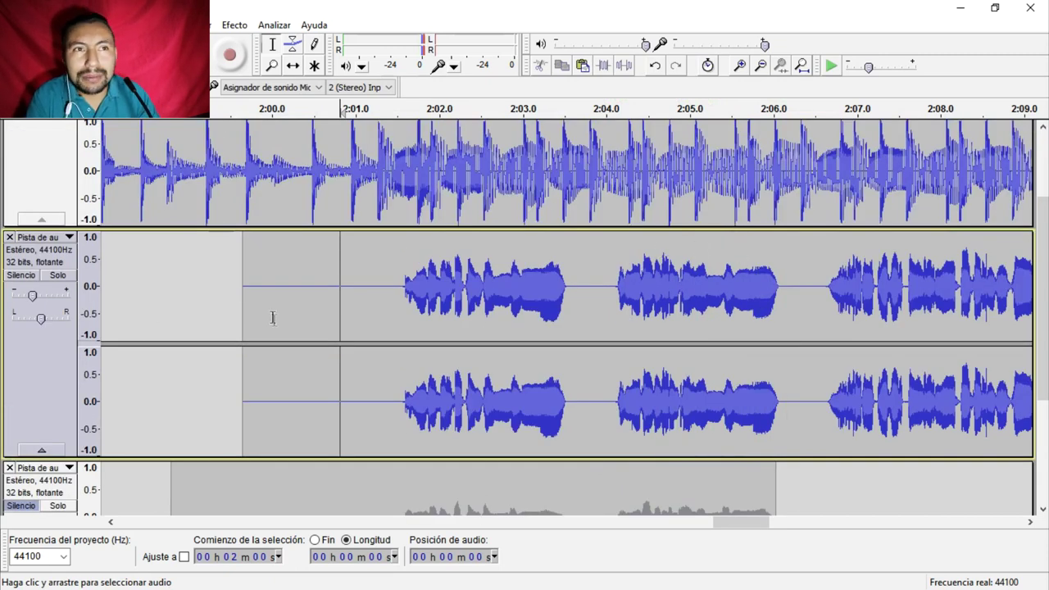
pyautogui.moveTo(242, 315); pyautogui.dragTo(231, 316)
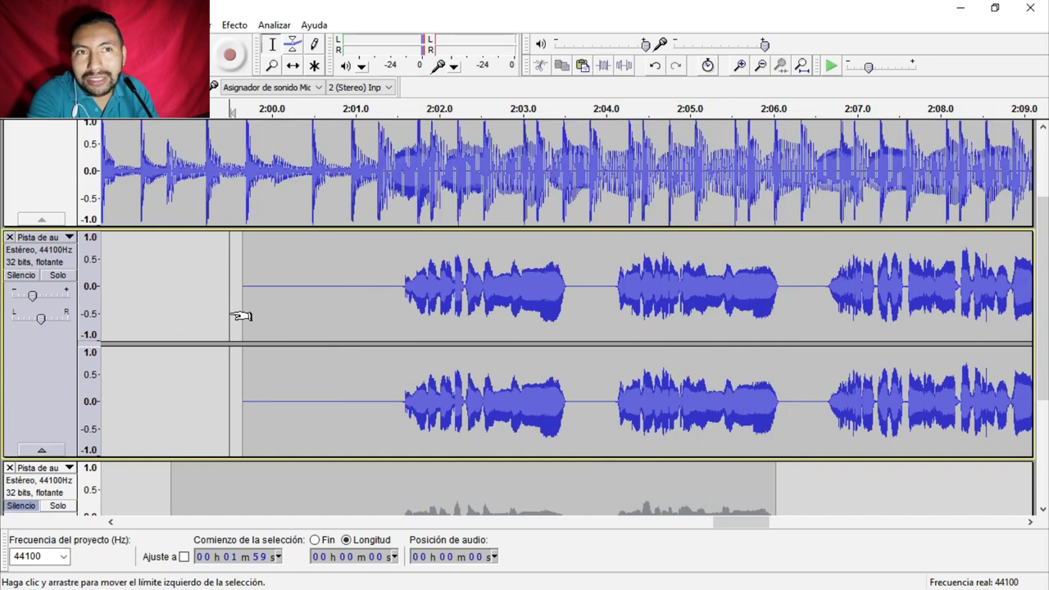
pyautogui.moveTo(230, 316); pyautogui.dragTo(210, 318)
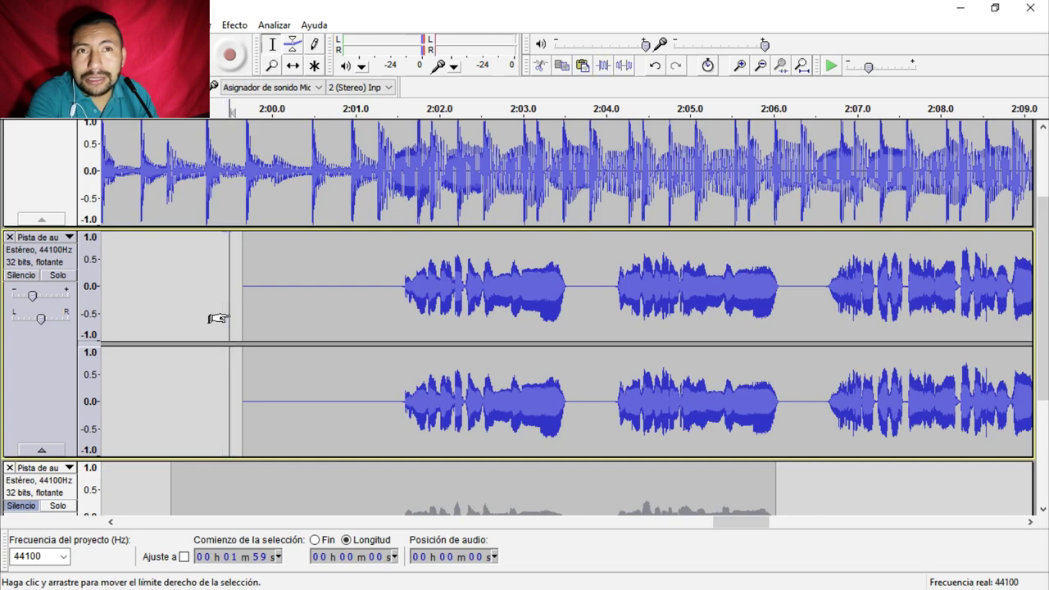
pyautogui.moveTo(215, 314); pyautogui.dragTo(240, 316)
pyautogui.click(231, 316)
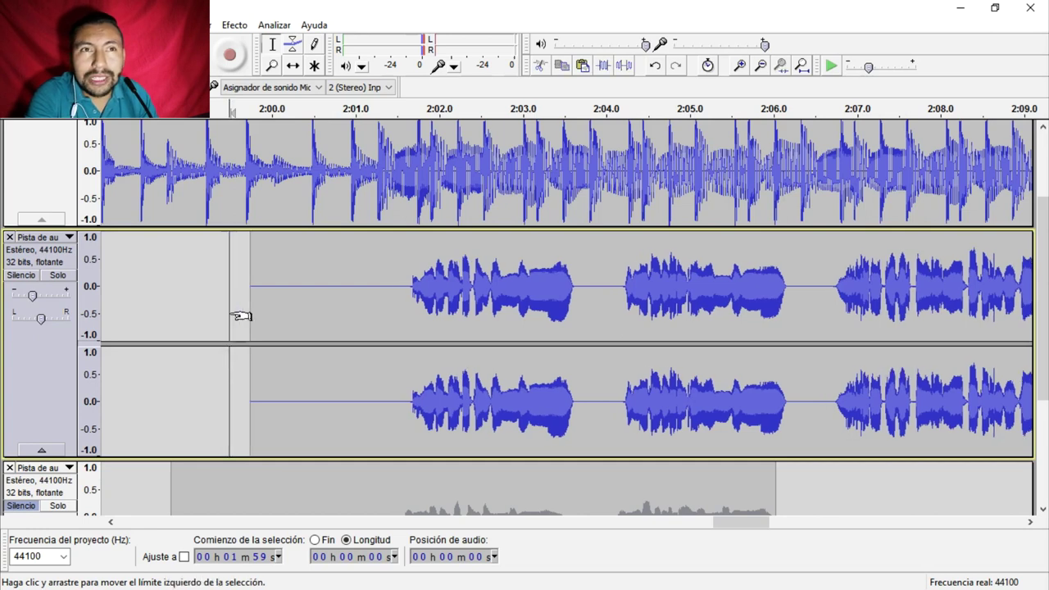
# Step: Play the delayed clip over the backing track from about 1:59.5, and undo the inserted silence
pyautogui.press('space')
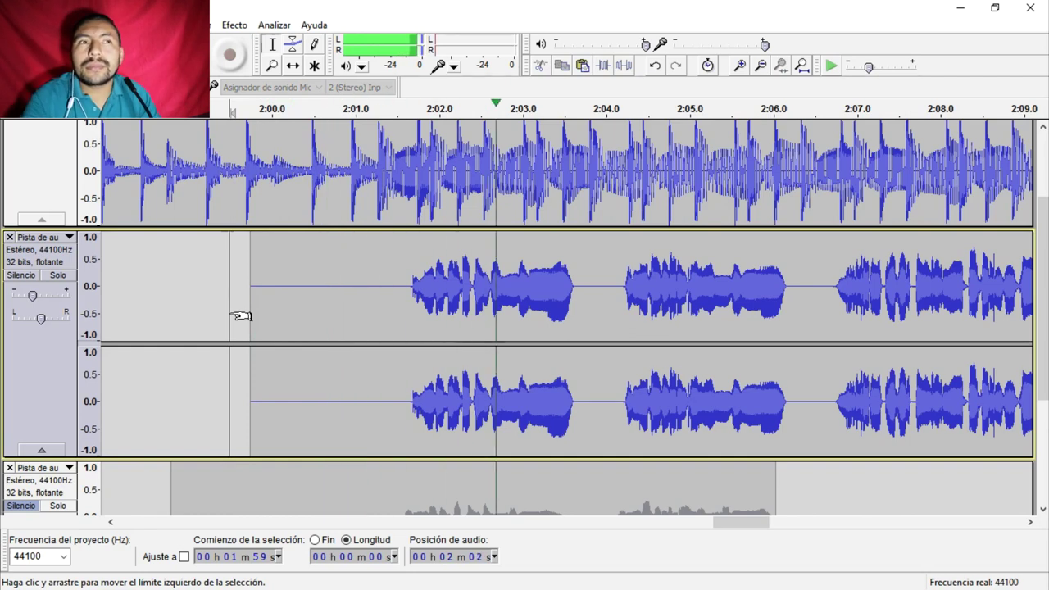
pyautogui.press('space')
pyautogui.click(151, 54)
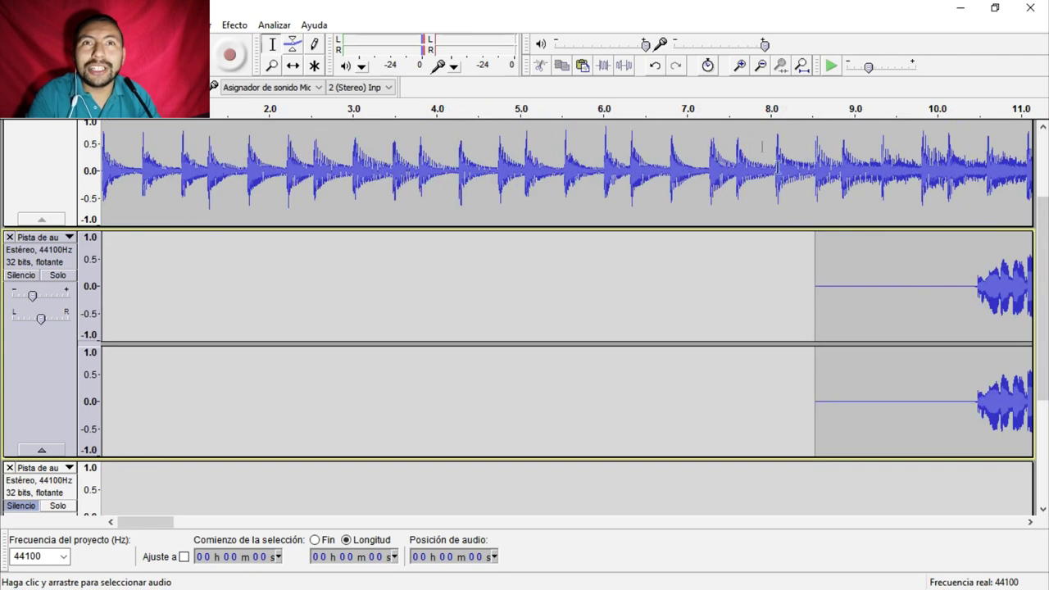
pyautogui.click(656, 67)
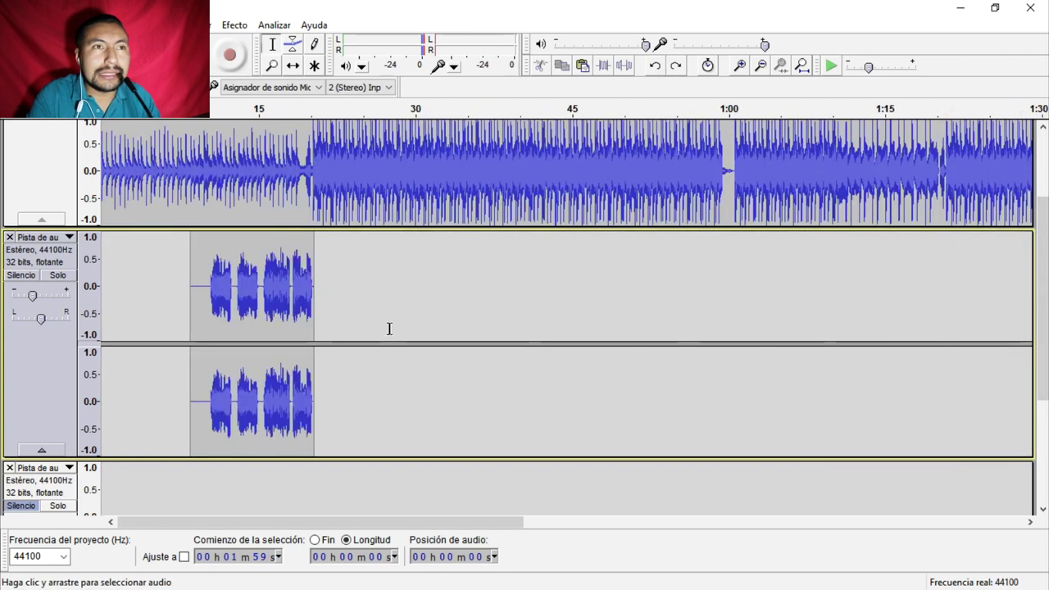
# Step: Play the restored pasted vocal over the backing track from about 2:01 to check its timing, and stop playback
pyautogui.scroll(-2, 757, 295)
pyautogui.scroll(4, 757, 297)
pyautogui.scroll(-1, 758, 297)
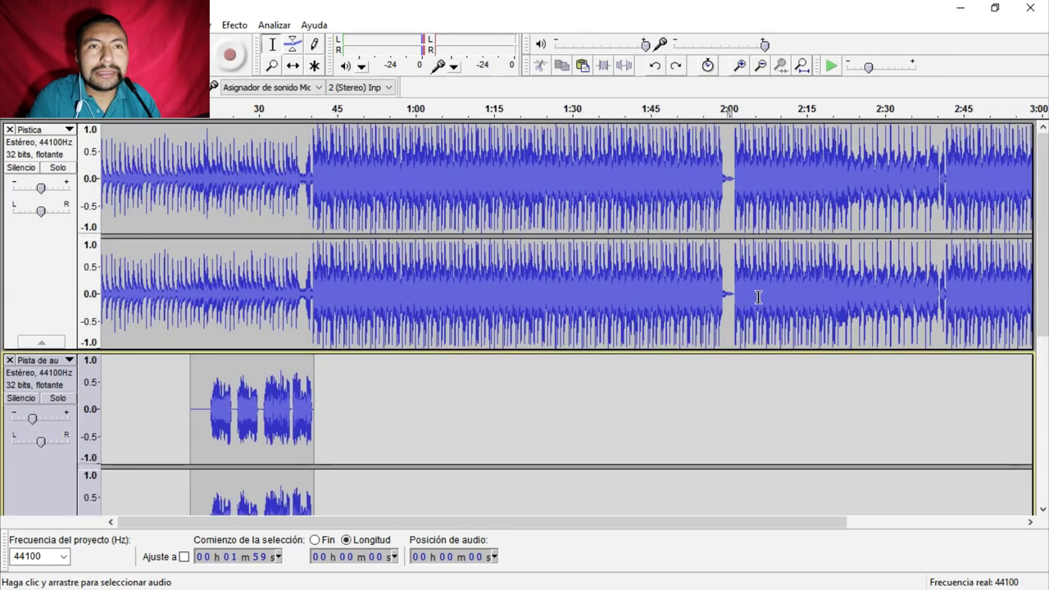
pyautogui.scroll(-2, 734, 440)
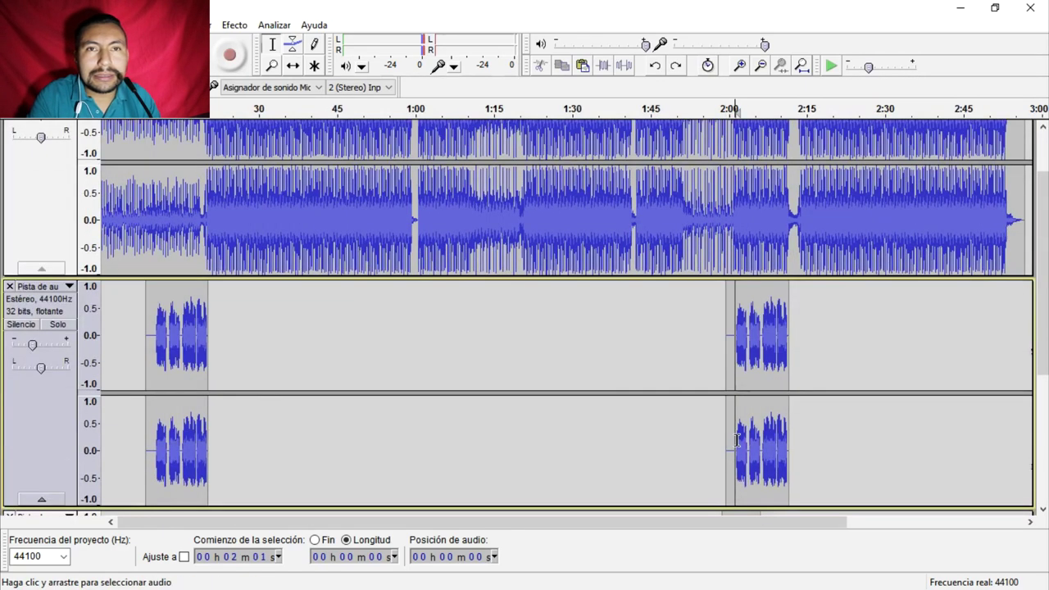
pyautogui.scroll(5, 733, 440)
pyautogui.click(365, 378)
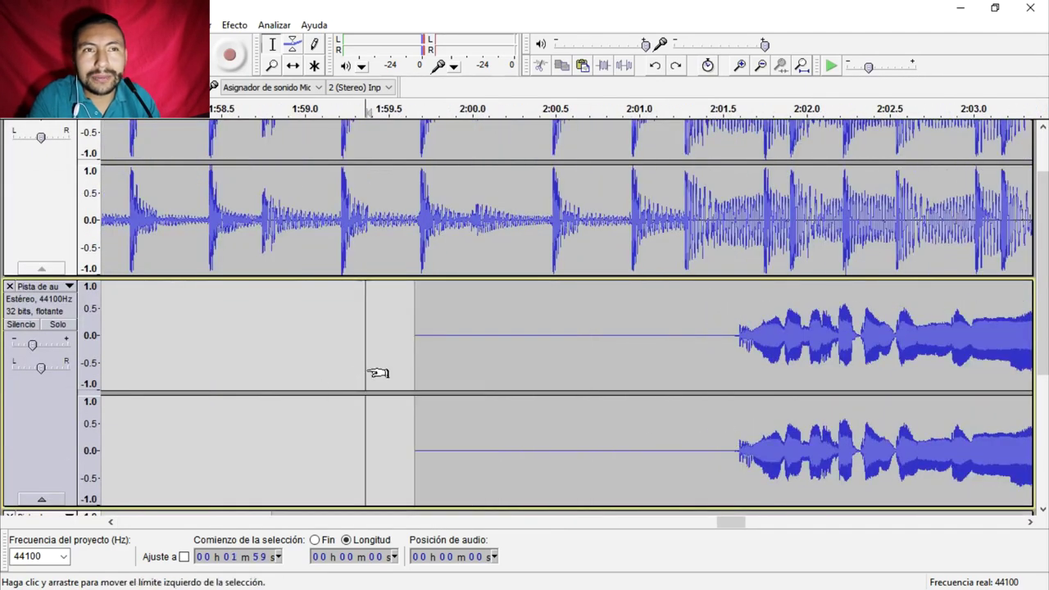
pyautogui.click(626, 357)
pyautogui.press('space')
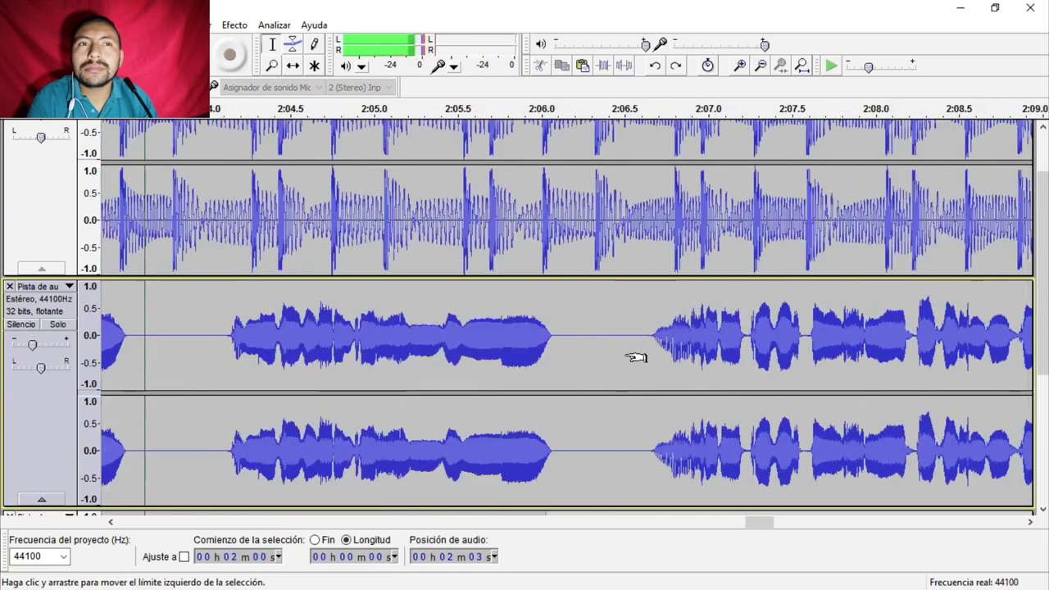
pyautogui.press('space')
# Step: Unmute the guide vocal track and compare its waveform closely with the pasted clip between about 2:01.5 and 2:03.5
pyautogui.hotkey('ctrl', 'f')
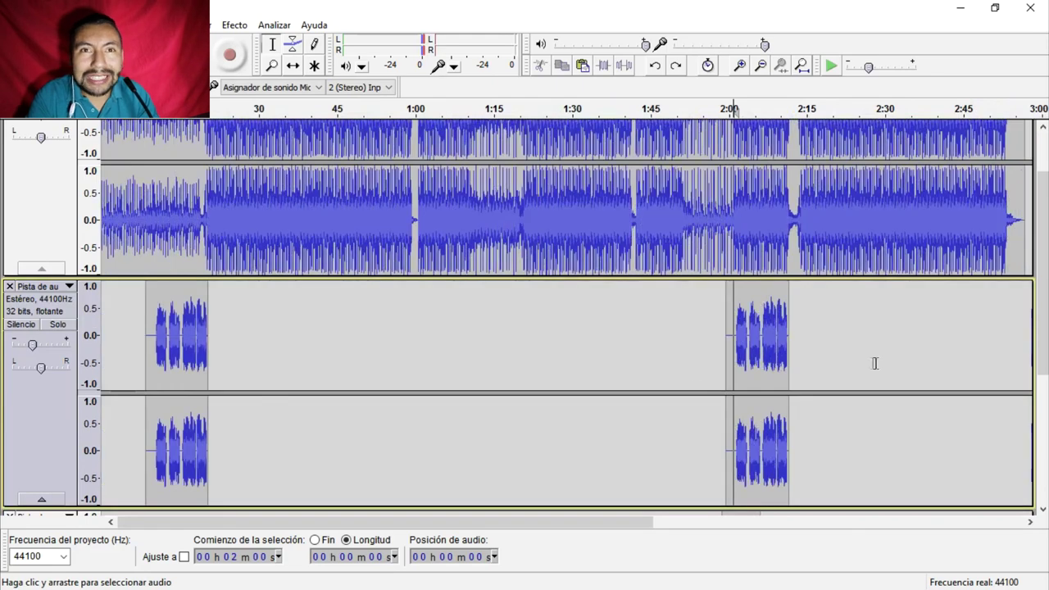
pyautogui.scroll(-5, 787, 353)
pyautogui.hotkey('ctrl', '1')
pyautogui.hotkey('ctrl', '1')
pyautogui.hotkey('ctrl', '1')
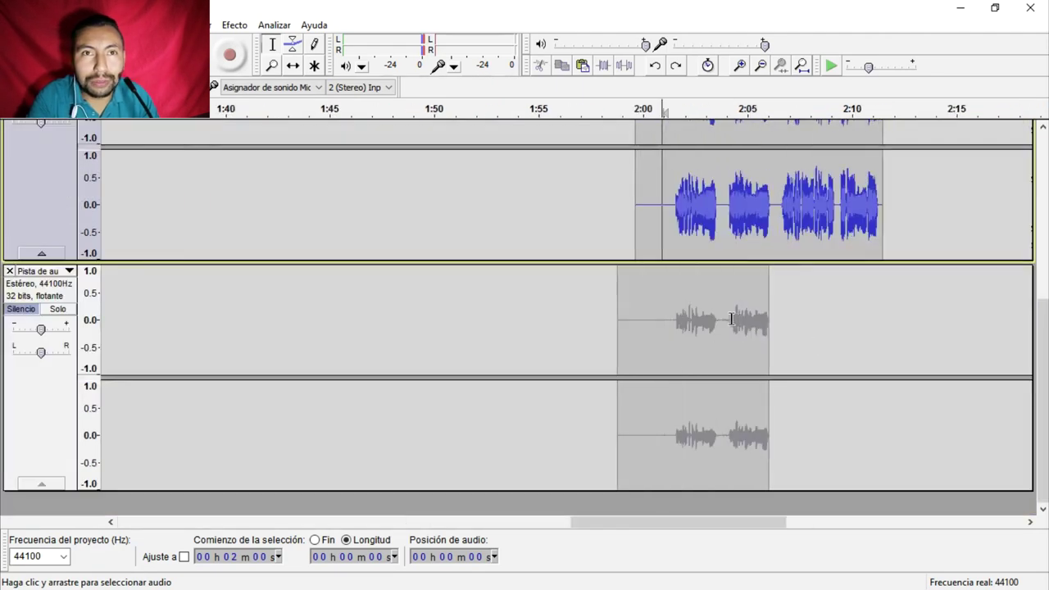
pyautogui.click(22, 310)
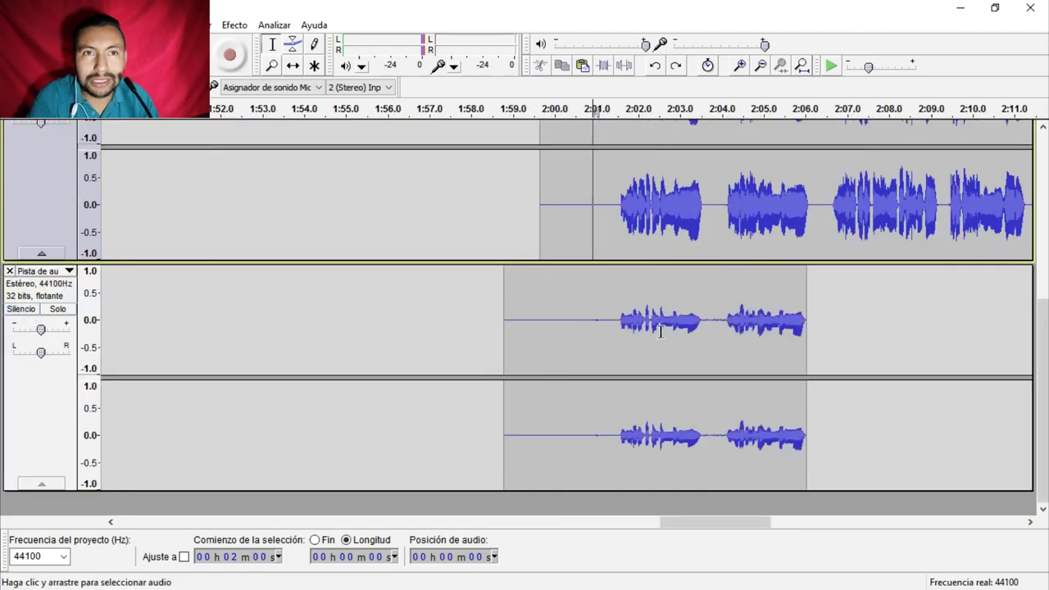
pyautogui.scroll(3, 661, 331)
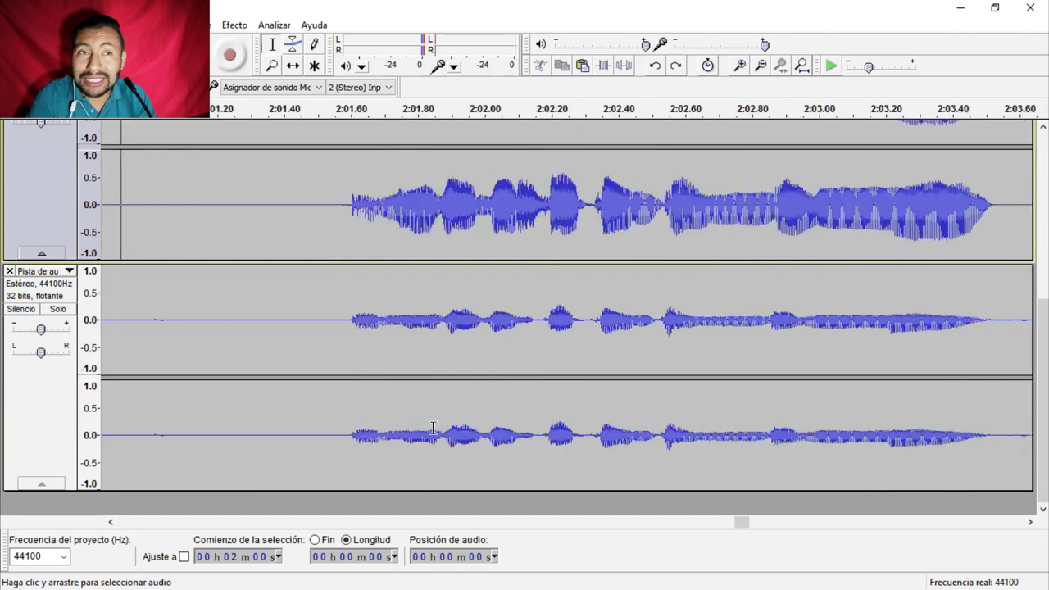
pyautogui.scroll(-2, 433, 428)
# Step: Delete about 0.17 seconds of silence ahead of the pasted vocal clip, near 1:59, to move the clip earlier
pyautogui.click(220, 244)
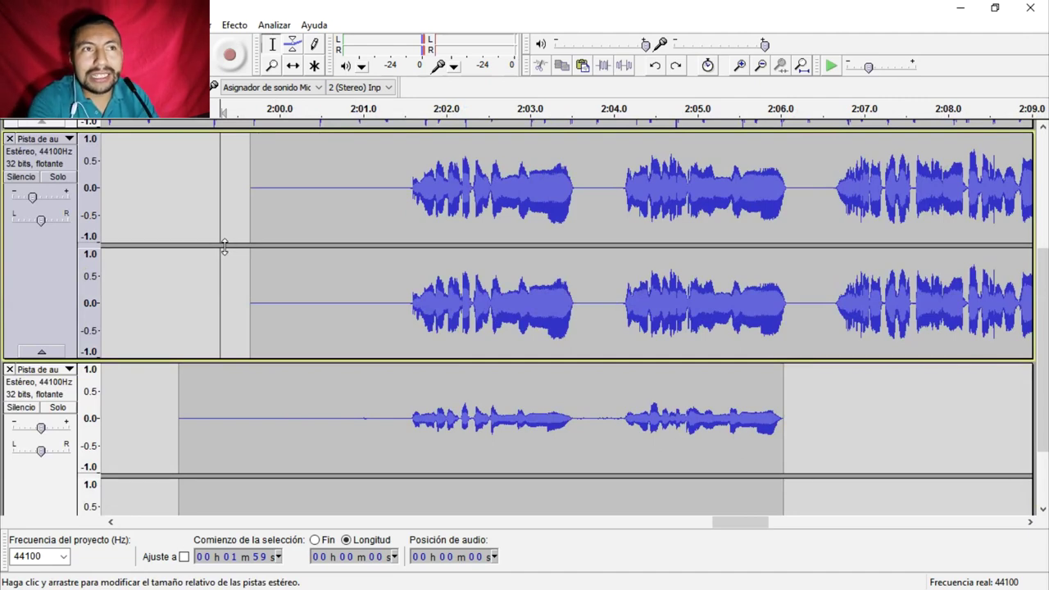
pyautogui.hotkey('shift', 'Left')
pyautogui.hotkey('shift', 'Left')
pyautogui.hotkey('shift', 'Left')
pyautogui.hotkey('shift', 'Left')
pyautogui.hotkey('shift', 'Left')
pyautogui.hotkey('shift', 'Left')
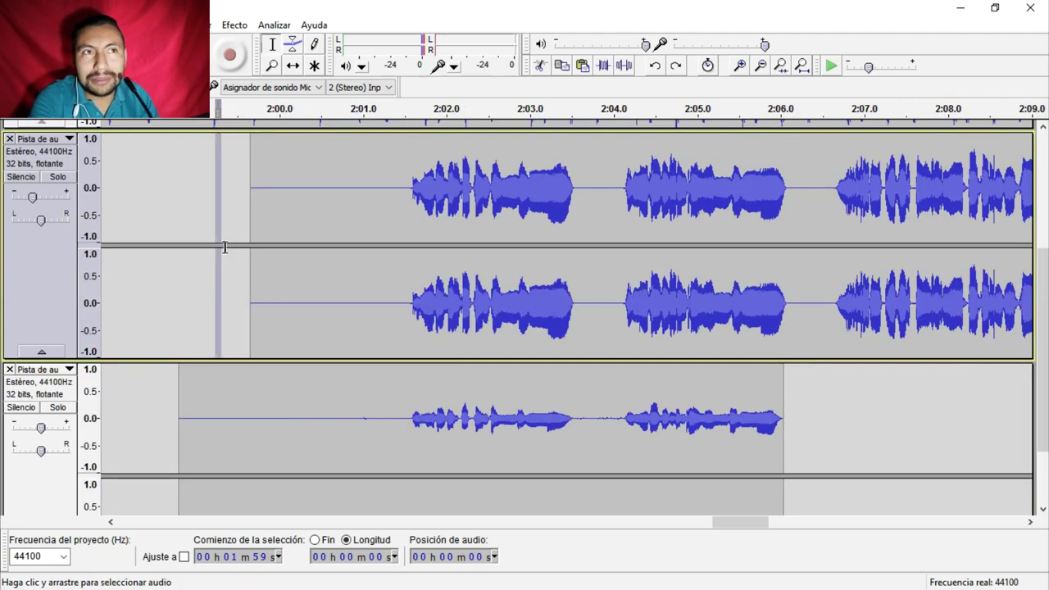
pyautogui.hotkey('shift', 'Left')
pyautogui.hotkey('shift', 'Left')
pyautogui.hotkey('shift', 'Left')
pyautogui.hotkey('shift', 'Left')
pyautogui.hotkey('shift', 'Left')
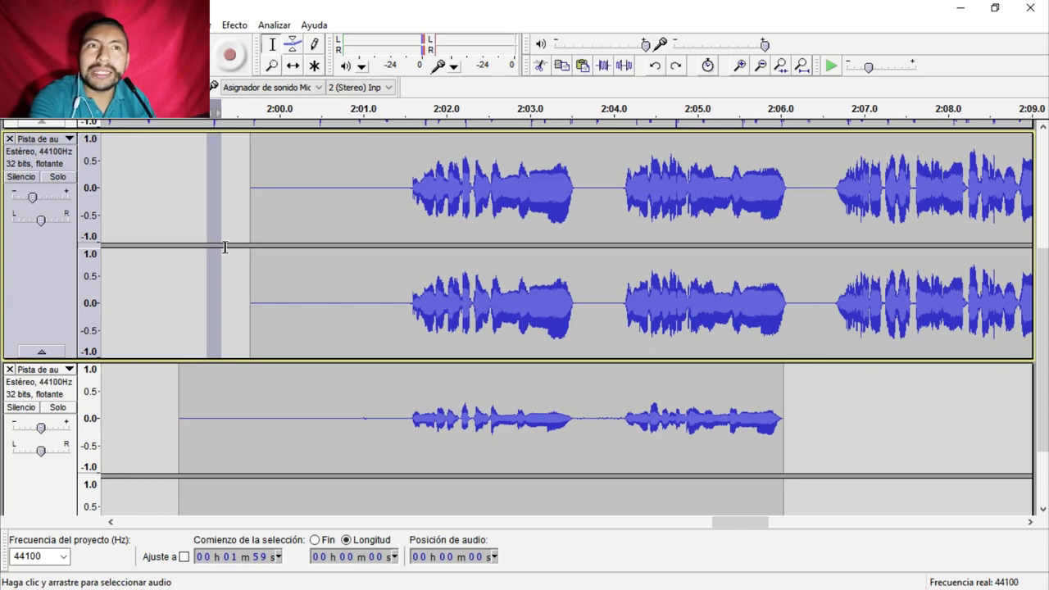
pyautogui.press('Delete')
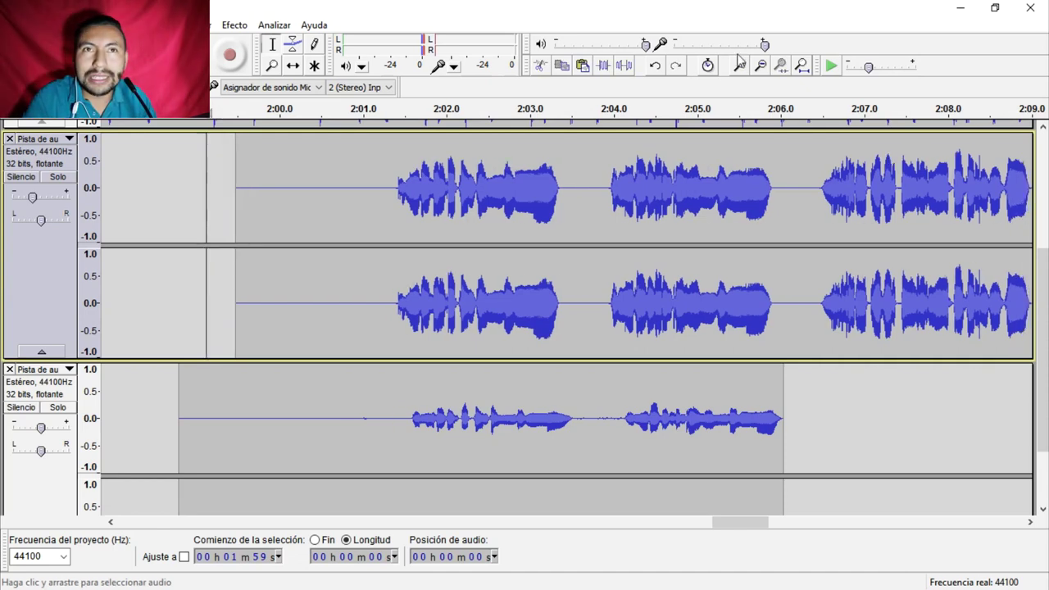
# Step: Undo the recent silence edits ahead of the pasted clip, and redo them up to the latest deletion
pyautogui.click(660, 69)
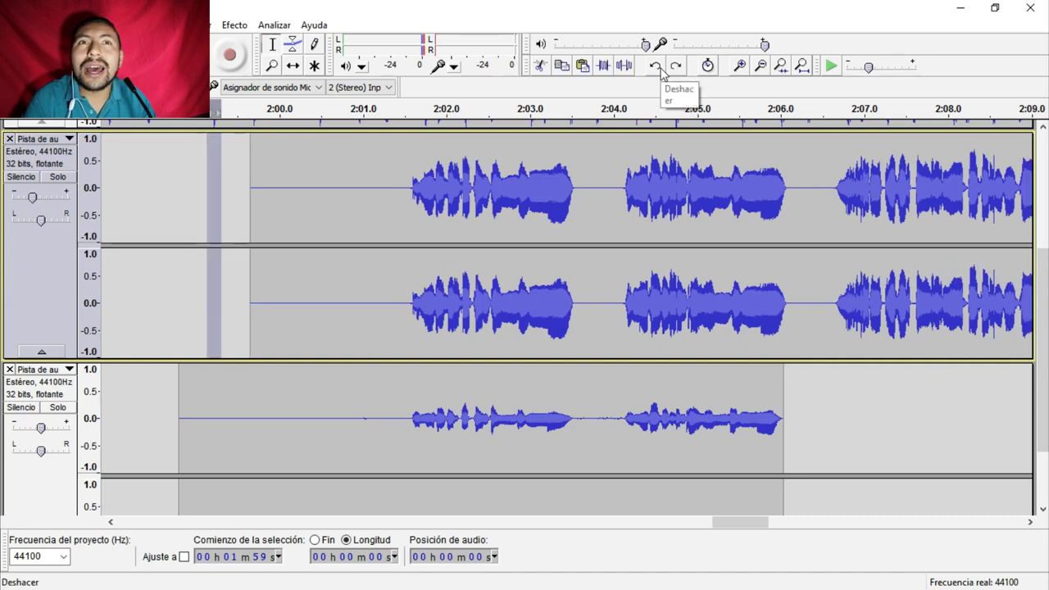
pyautogui.click(246, 212)
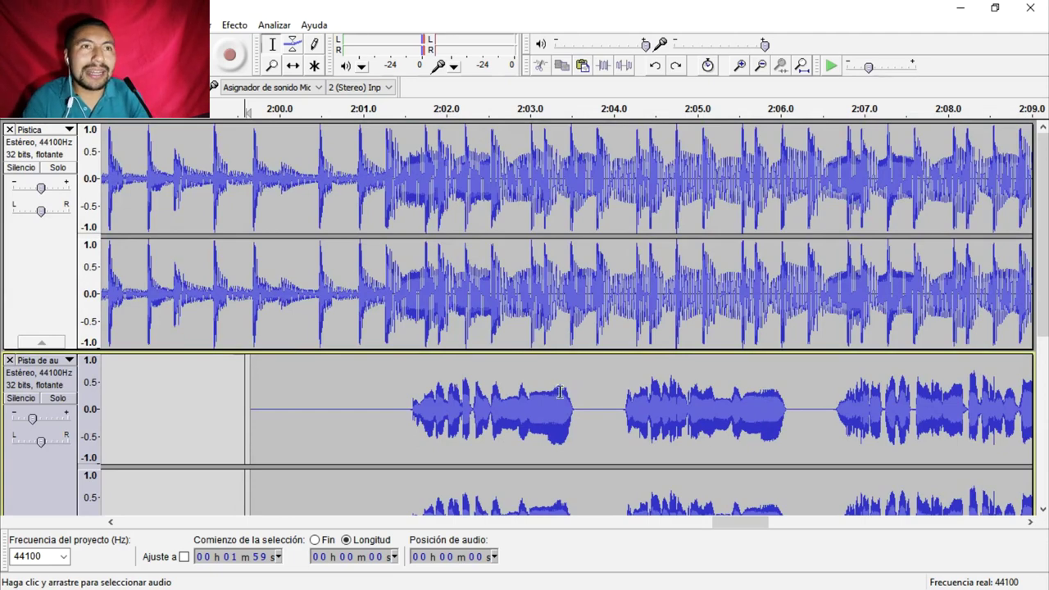
pyautogui.scroll(-2, 648, 156)
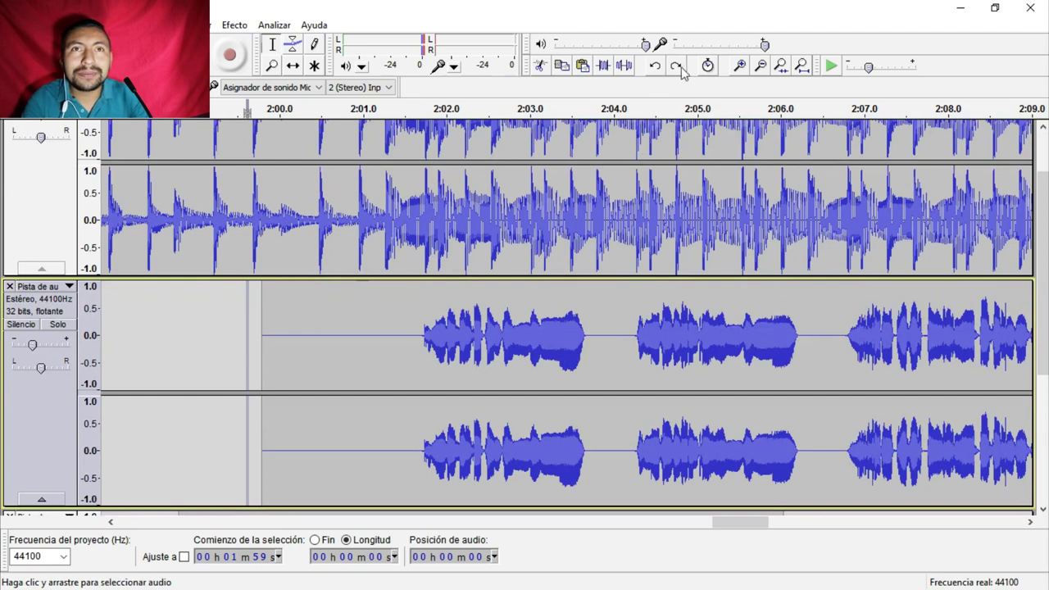
pyautogui.click(679, 71)
pyautogui.click(680, 70)
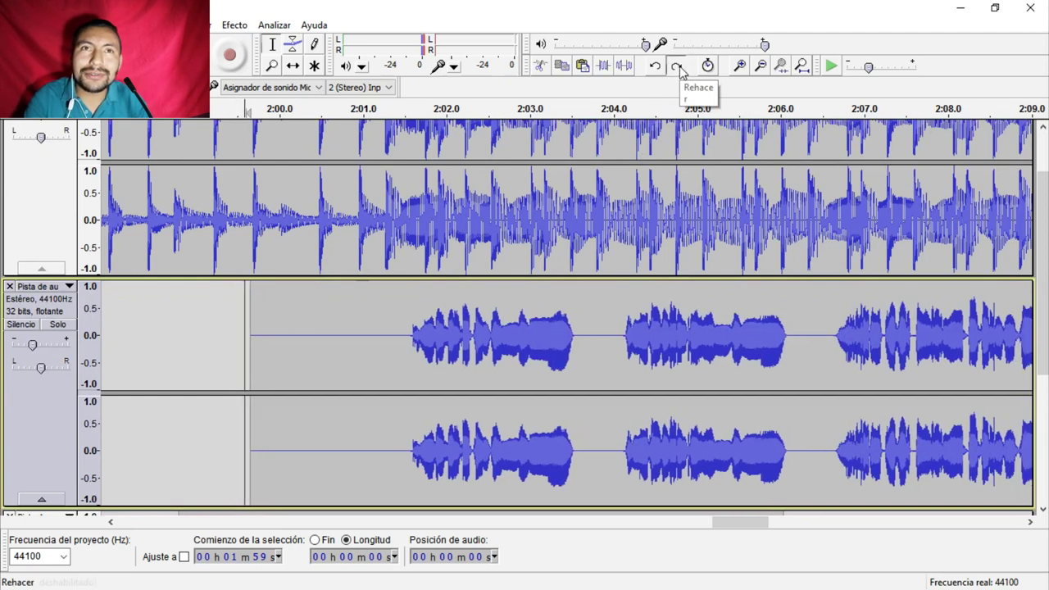
pyautogui.click(680, 71)
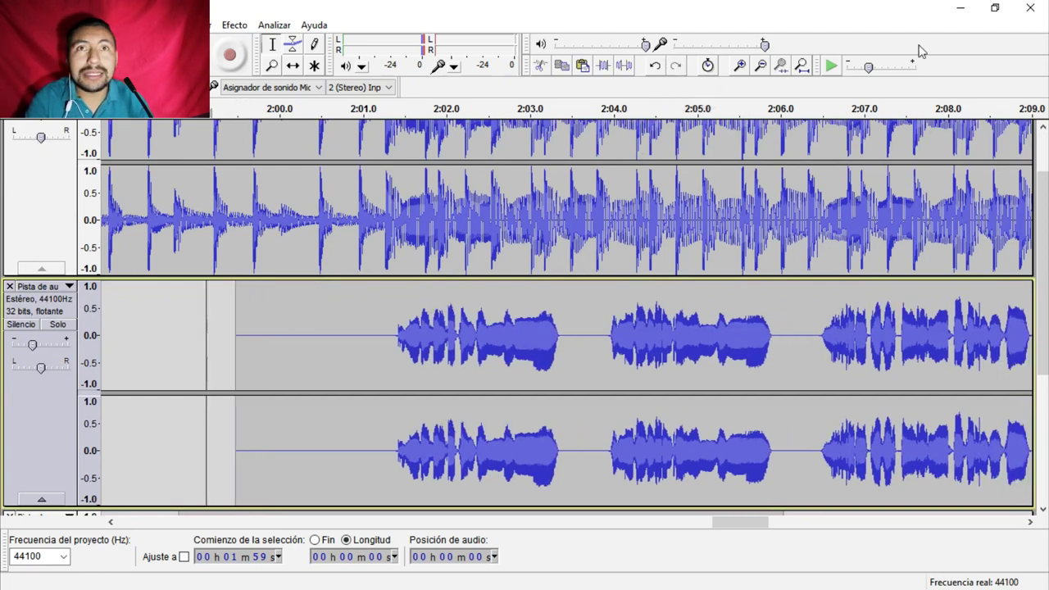
# Step: Fit the whole project in view, play the end of the first vocal passage from about 0:16, and stop playback
pyautogui.click(802, 65)
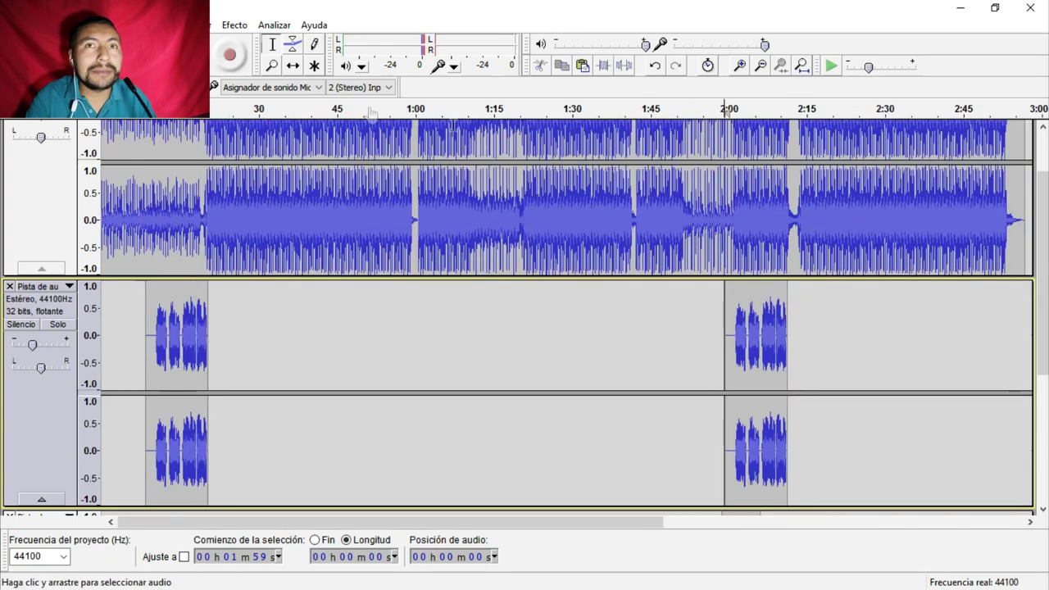
pyautogui.click(197, 315)
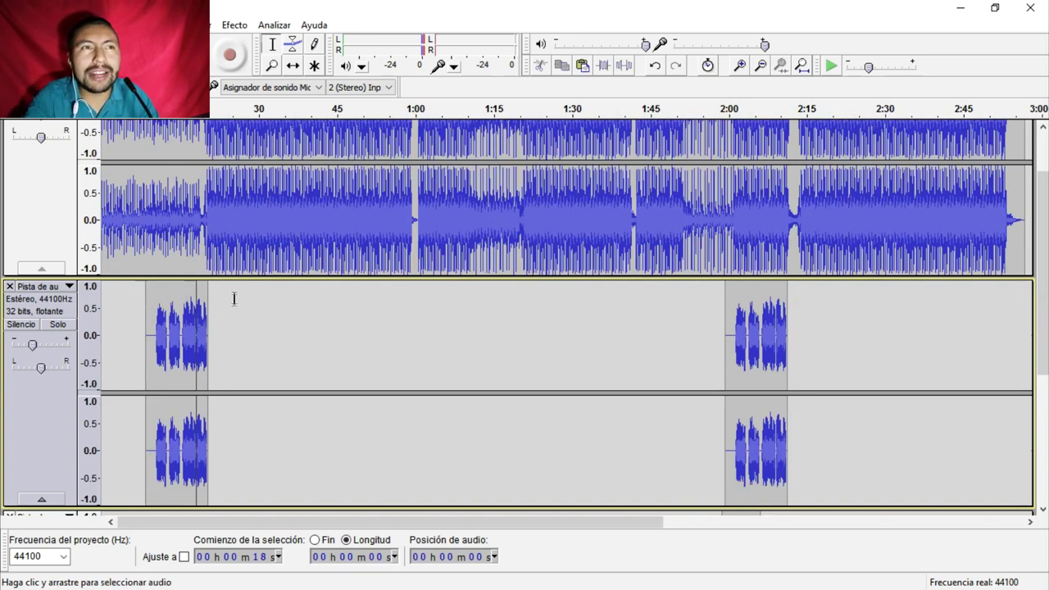
pyautogui.scroll(3, 189, 247)
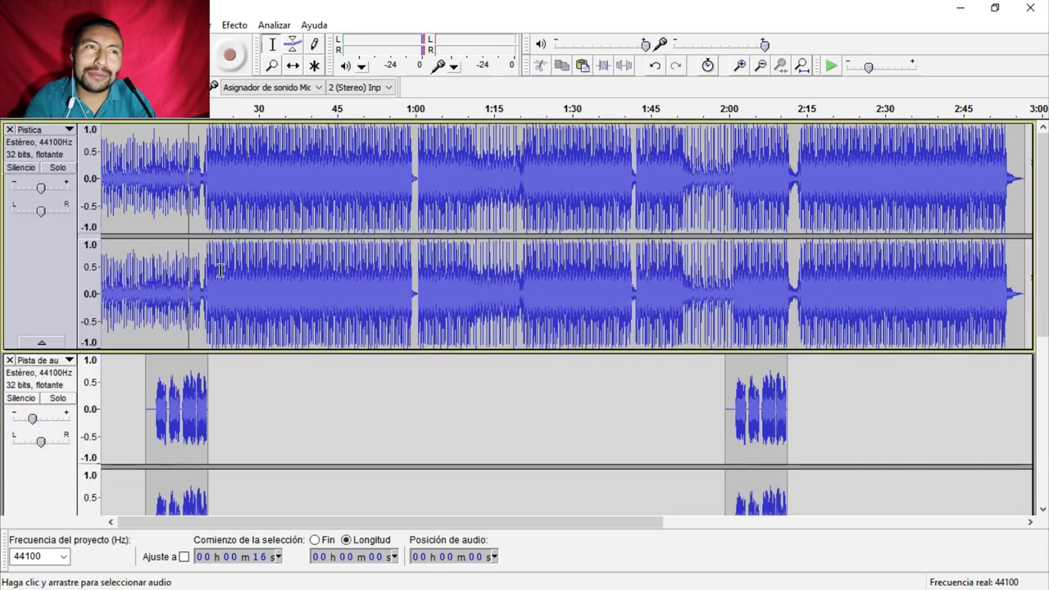
pyautogui.press('space')
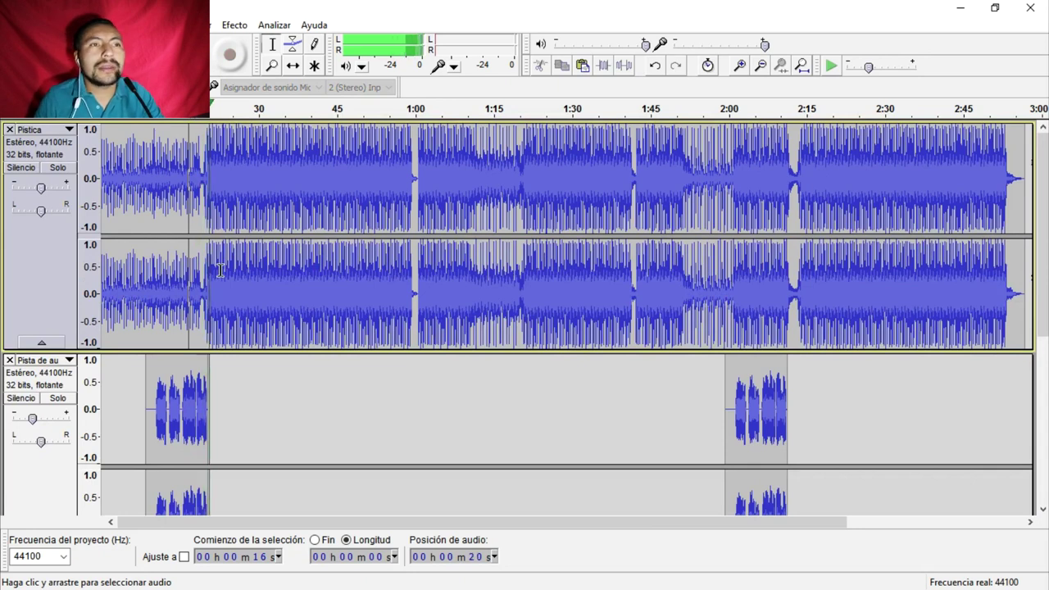
pyautogui.press('space')
# Step: Replay the transition at the end of the first vocal clip from about 0:17, and stop playback
pyautogui.click(200, 306)
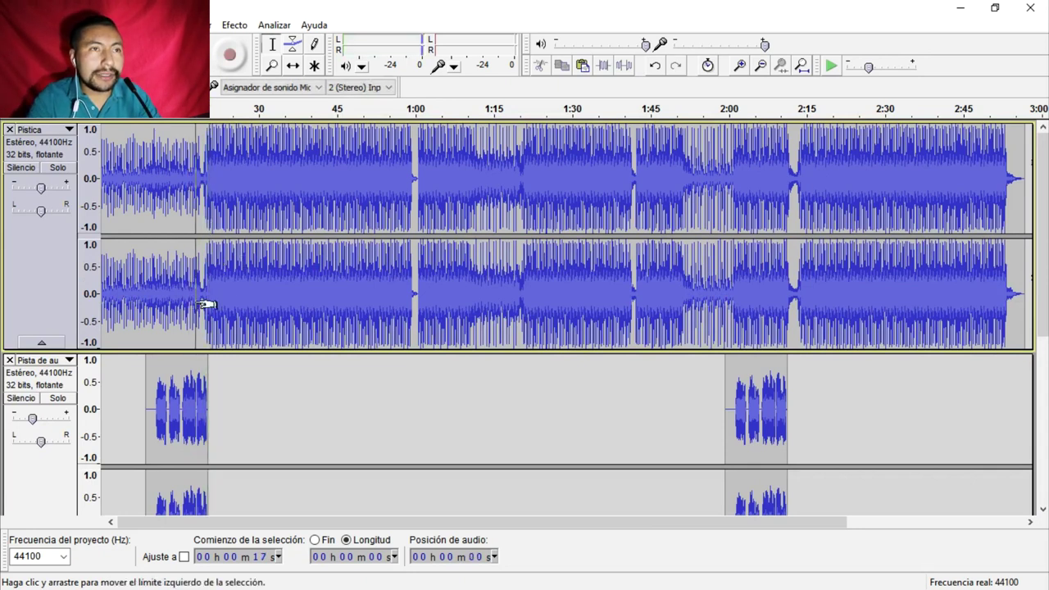
pyautogui.press('space')
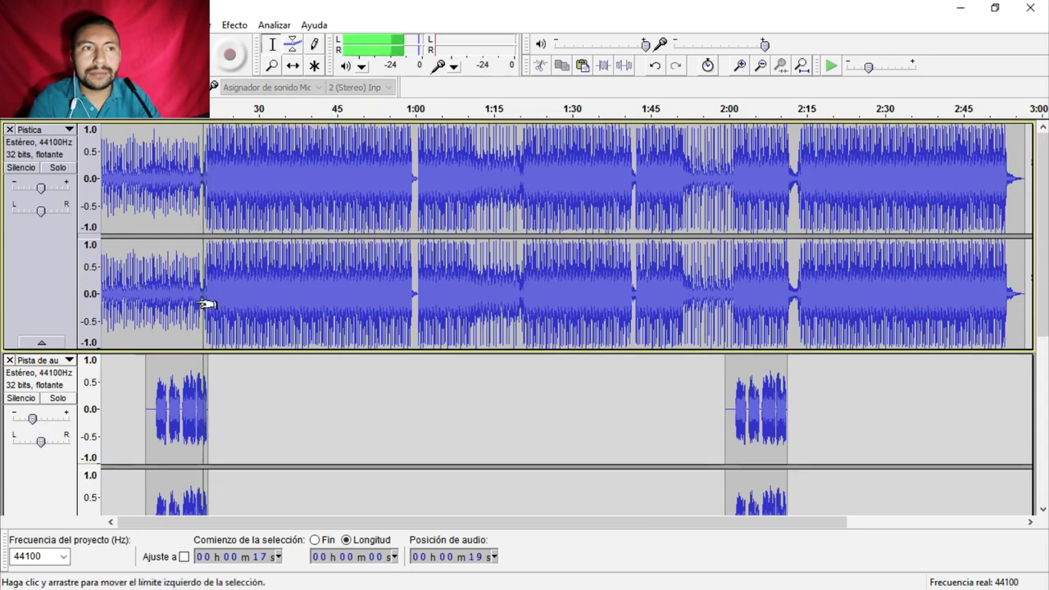
pyautogui.press('space')
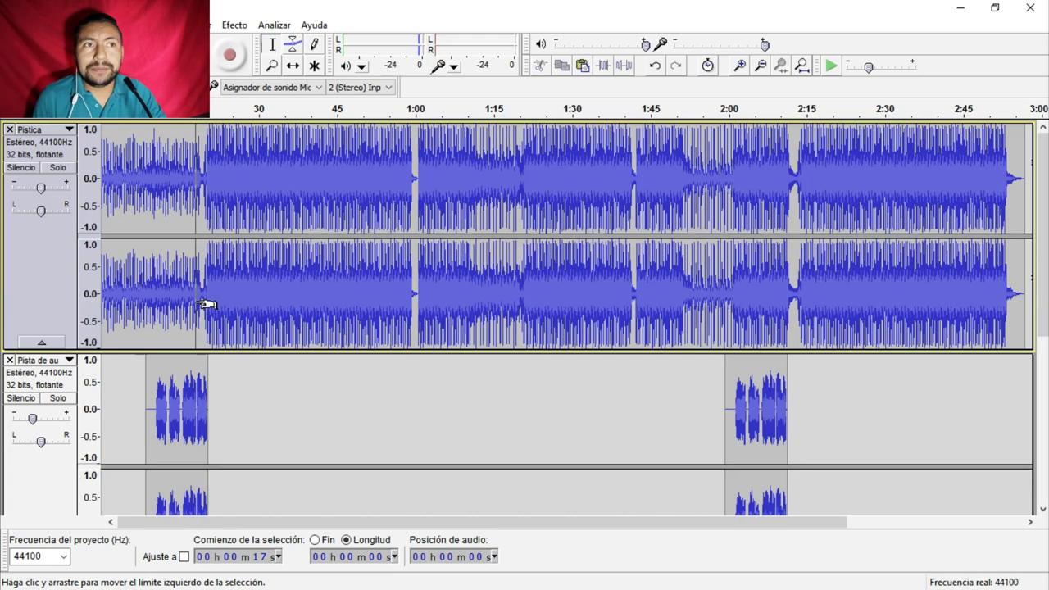
# Step: Record a new take of about 12 seconds on a new track from about 0:17, and play it back from about 0:19
pyautogui.press('r')
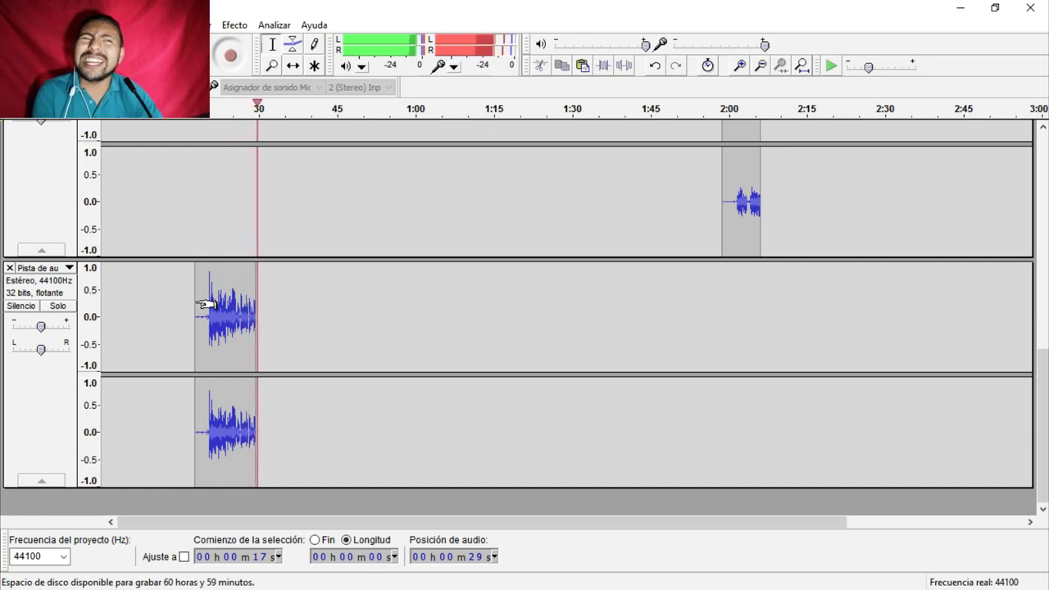
pyautogui.press('space')
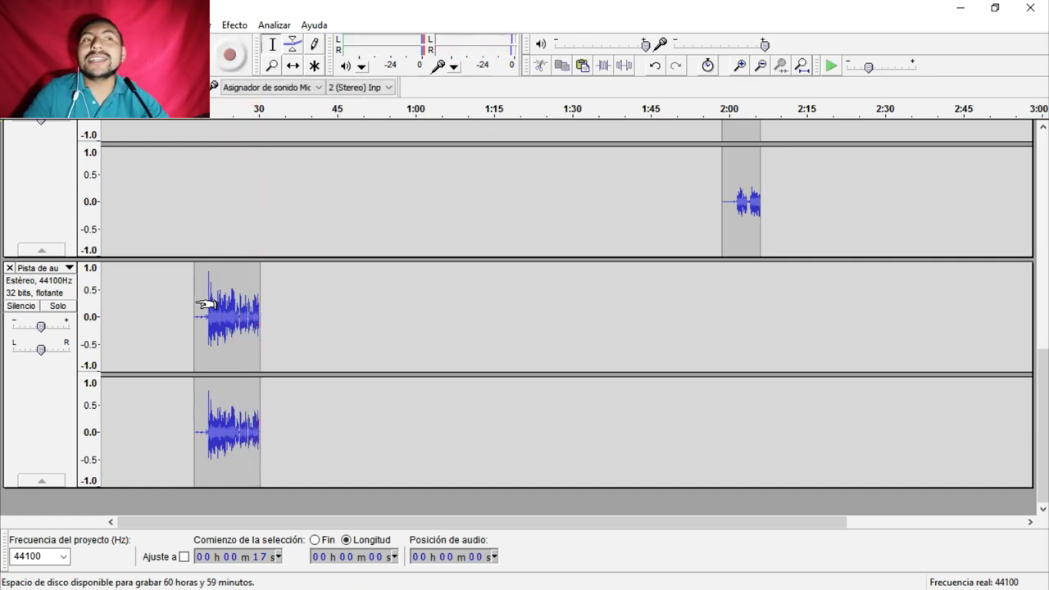
pyautogui.click(209, 327)
pyautogui.press('space')
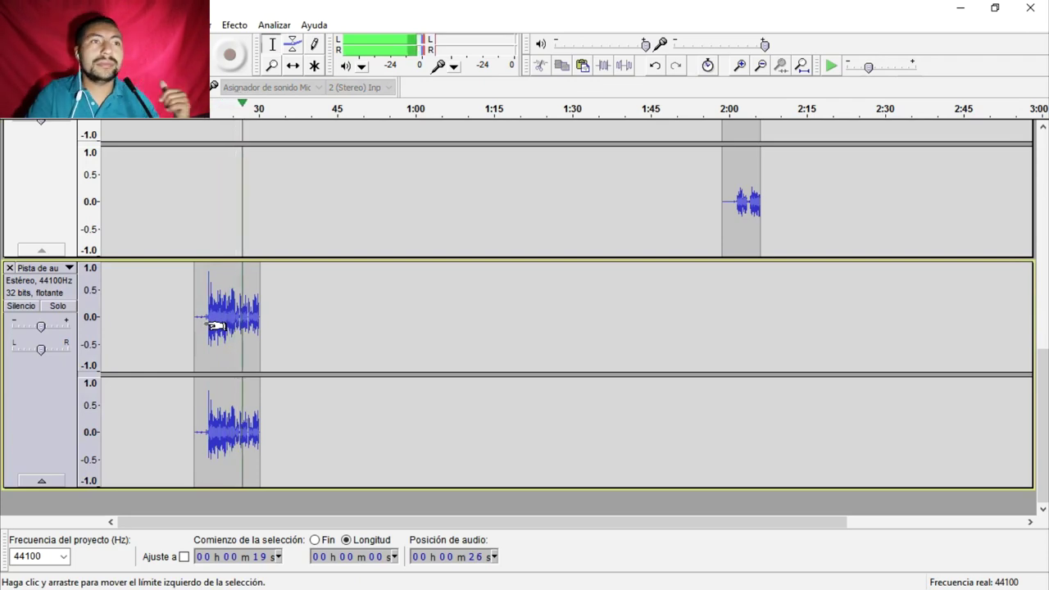
pyautogui.scroll(5, 89, 328)
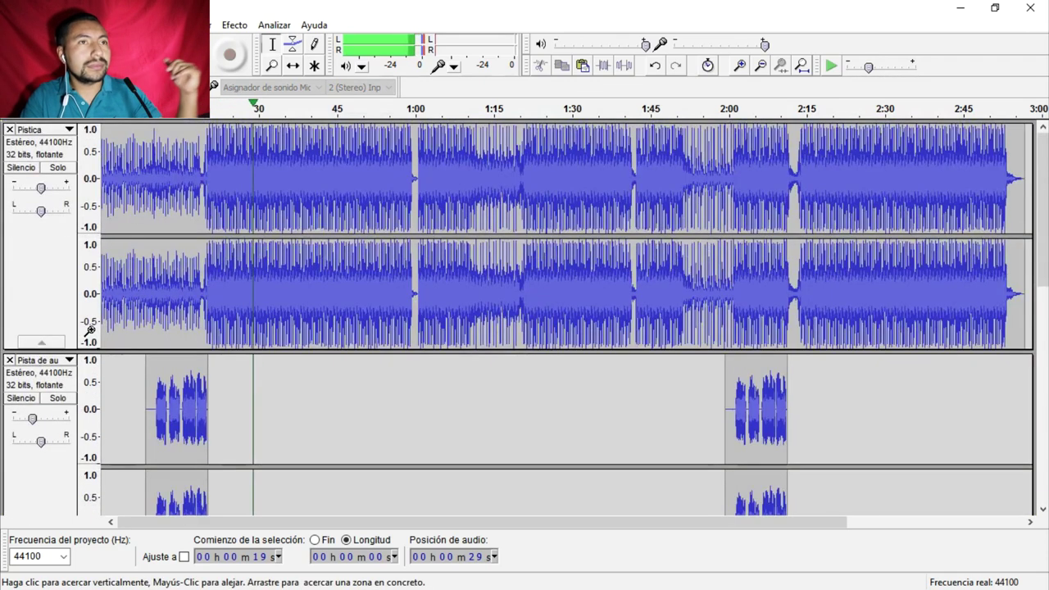
pyautogui.scroll(-5, 89, 328)
pyautogui.press('space')
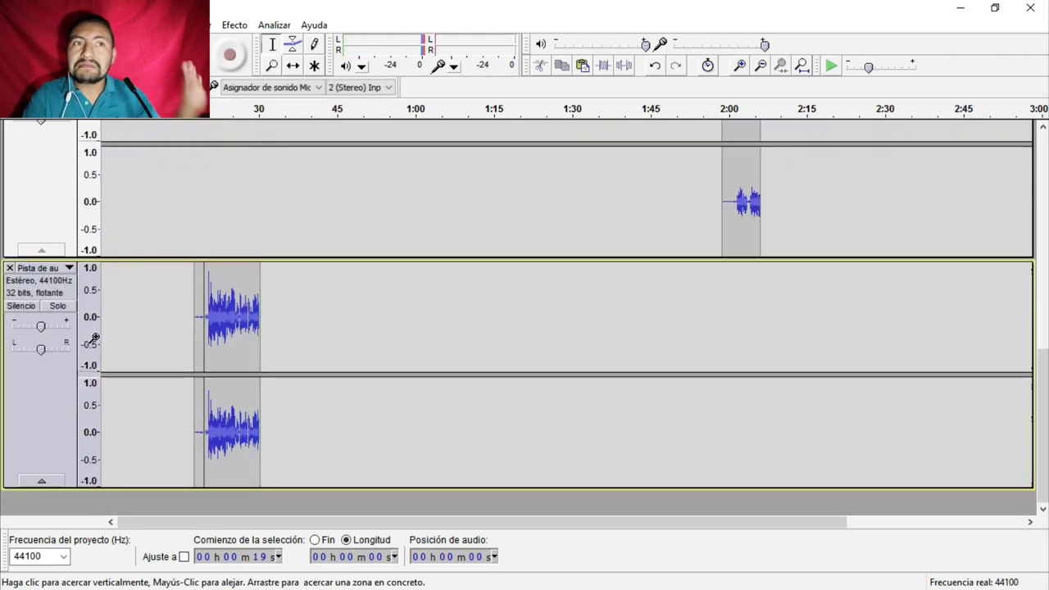
# Step: Delete the track holding the new take, and place the cursor at about 0:16 in the first vocal clip
pyautogui.click(10, 269)
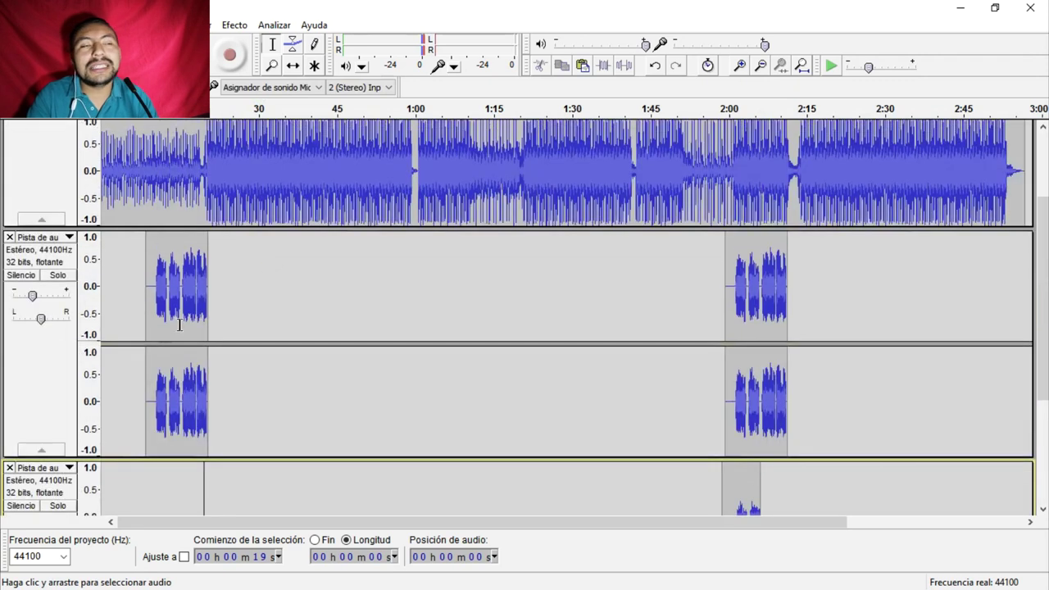
pyautogui.click(185, 297)
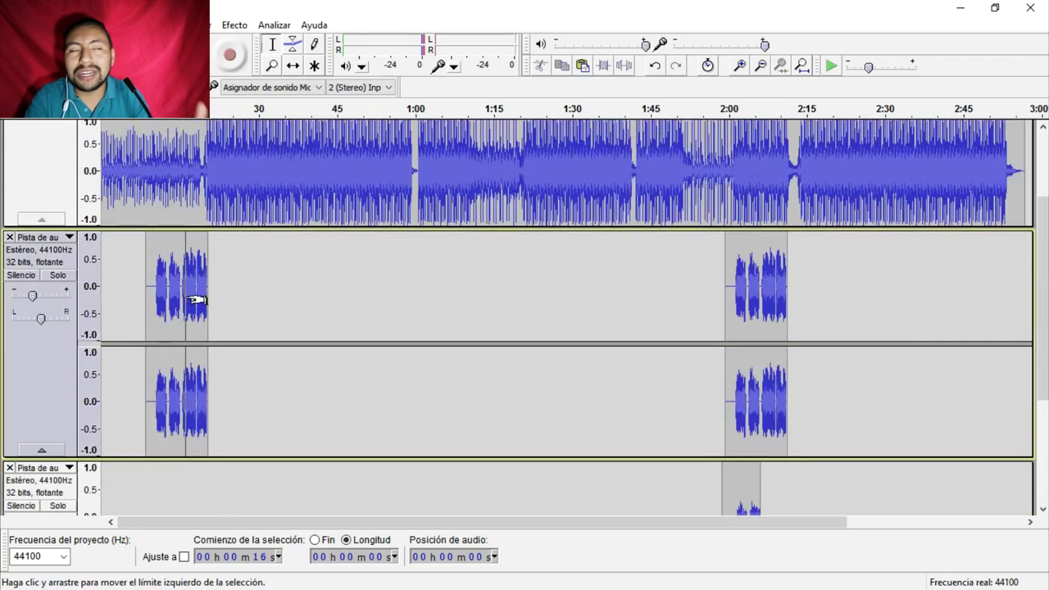